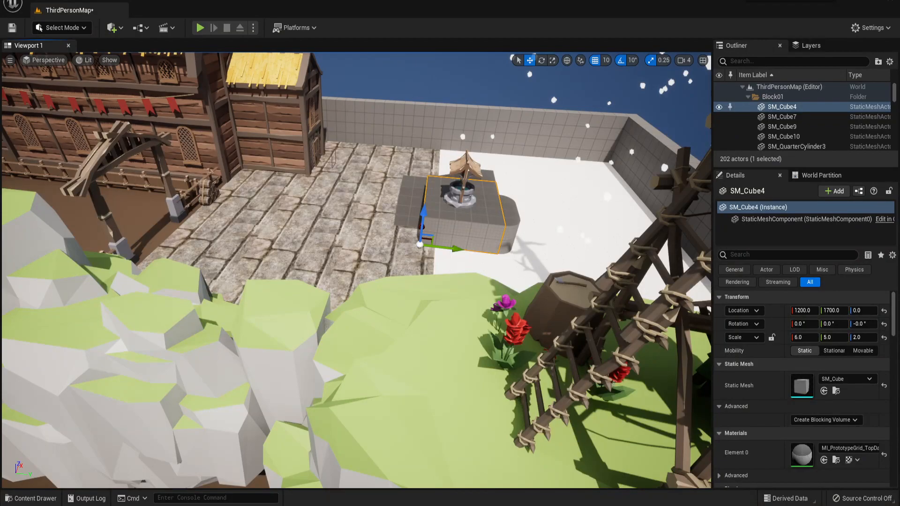
- Select the brick floor block beside the well, play the level in the viewport, and try picking up weapons at the wooden rack
left_click(380, 183)
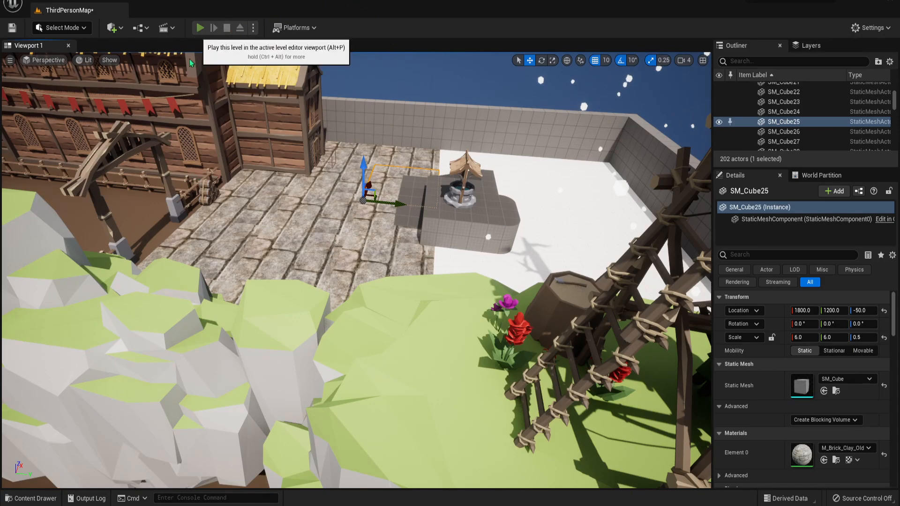
key("alt+p")
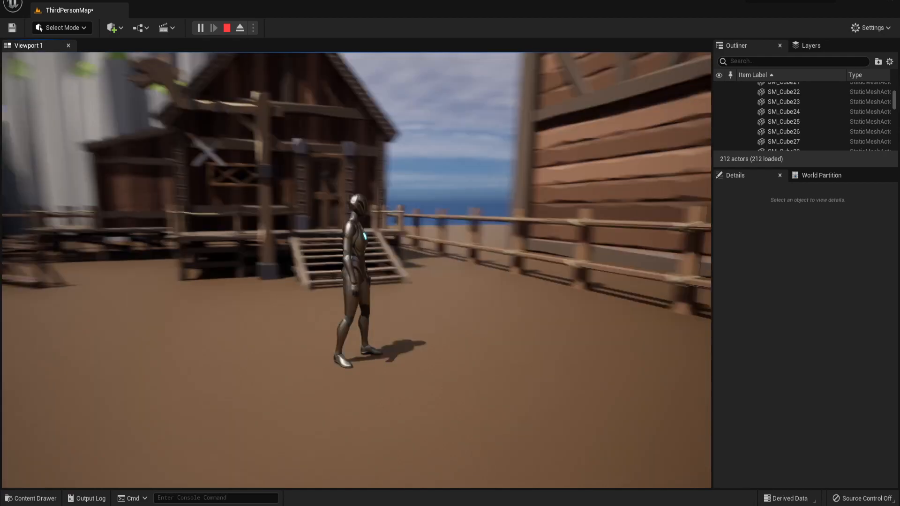
key("w")
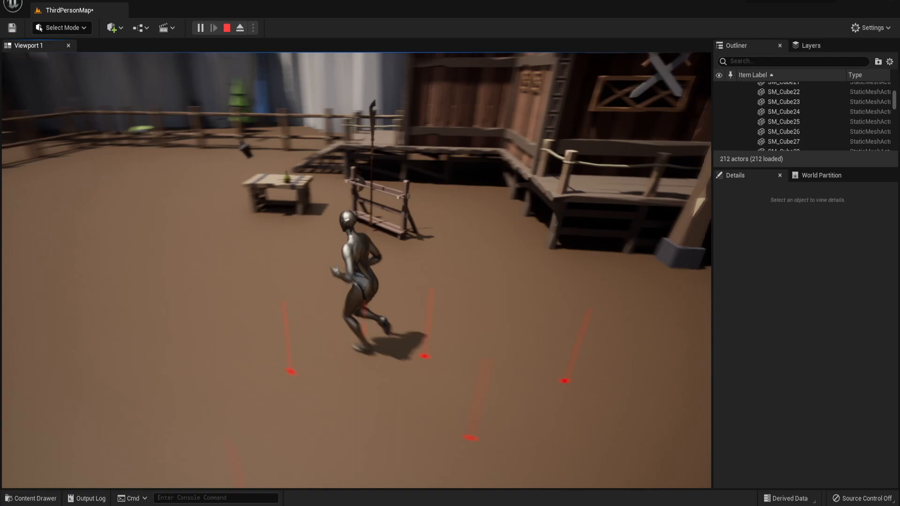
key("e")
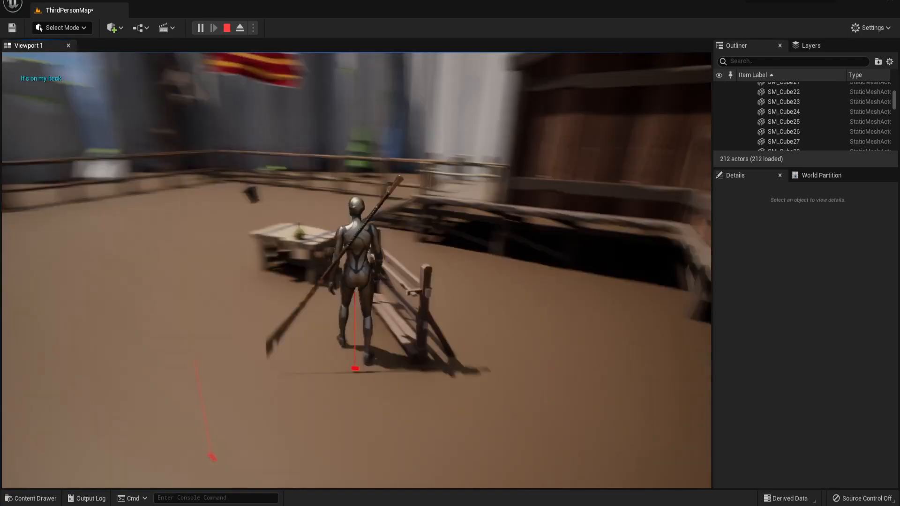
key("w")
key("e")
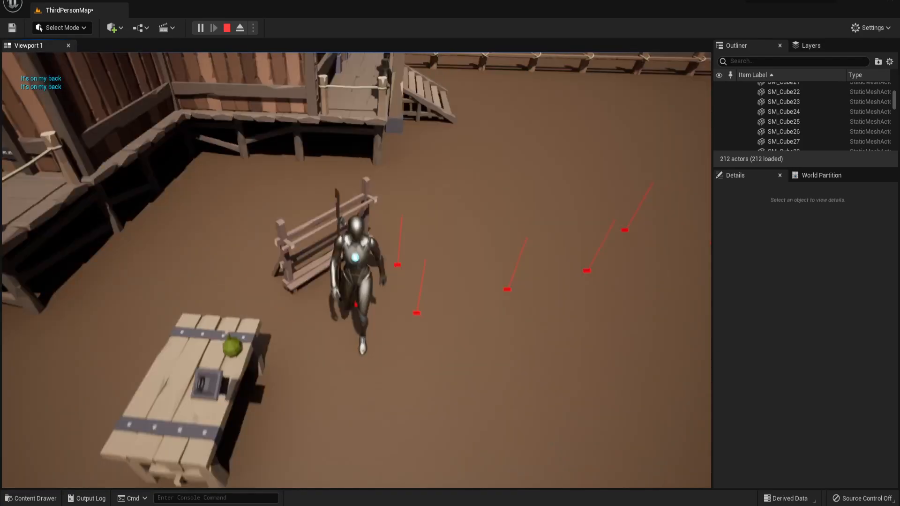
key("w")
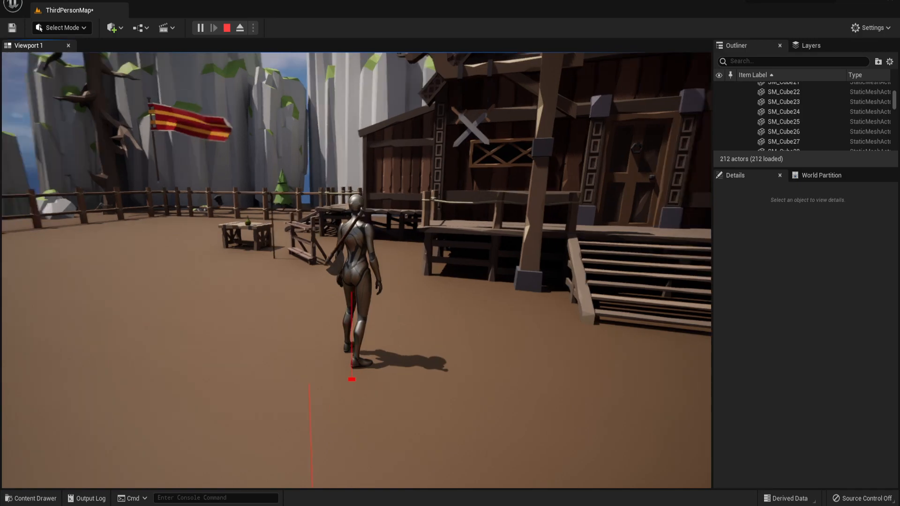
- Run back to the weapon rack, equip the spear on the character's back, and carry it across the yard toward the gate
key("w")
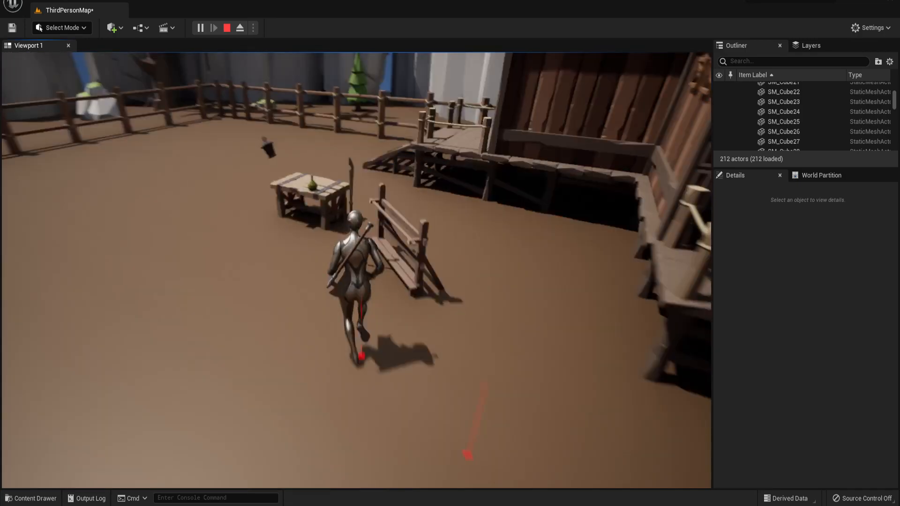
key("w")
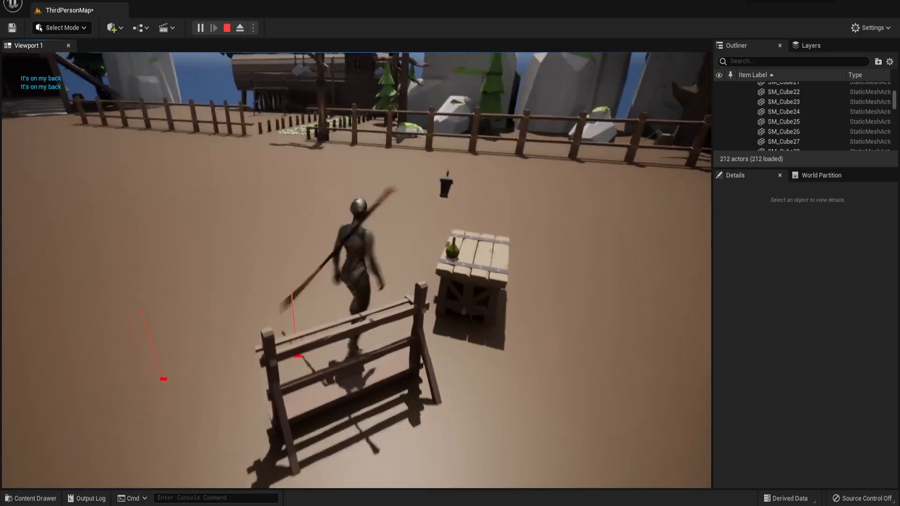
key("w")
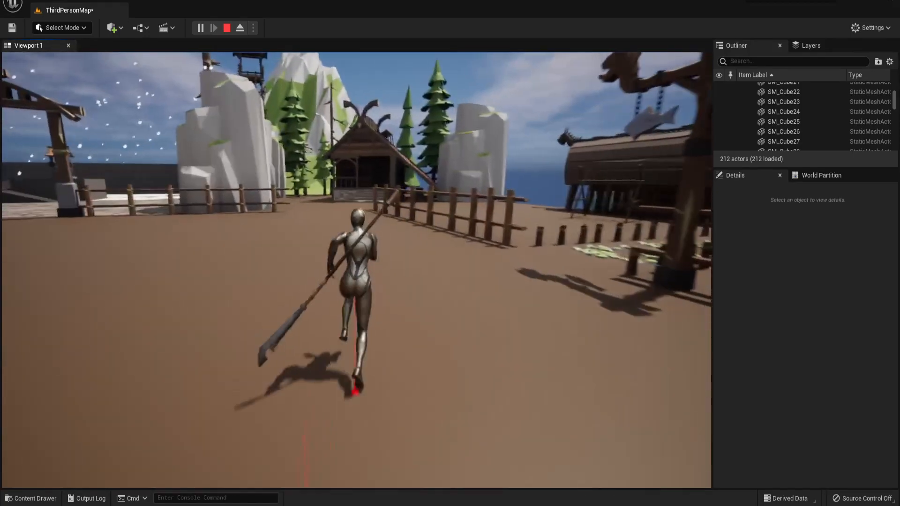
key("w")
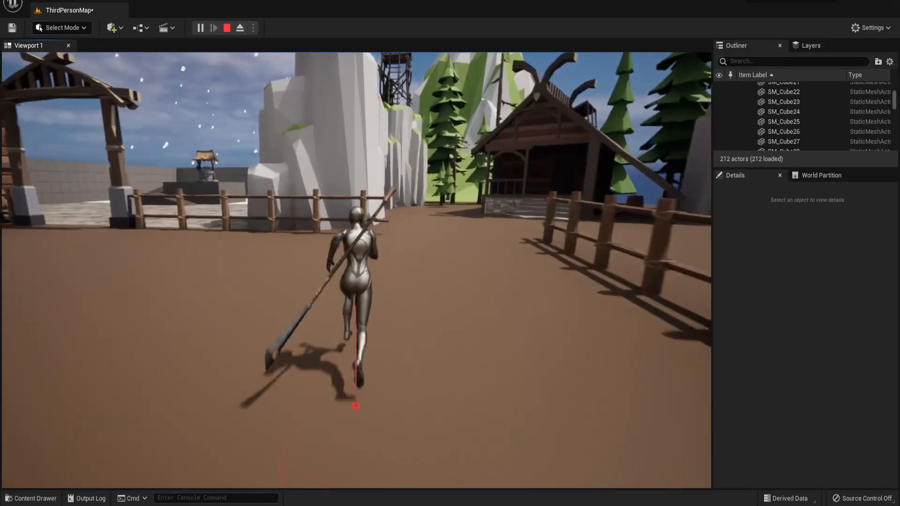
key("w")
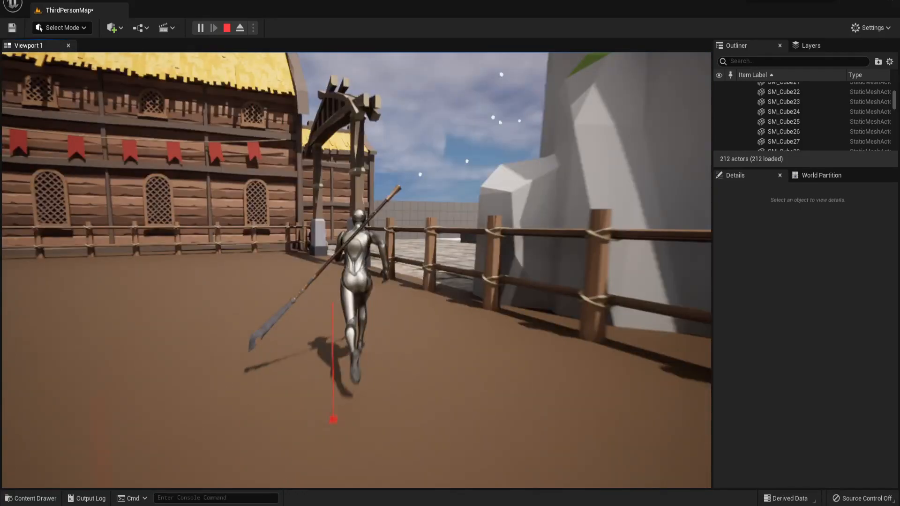
- Run back past the wooden house to the weapon rack with the spear equipped and end the play session
key("w")
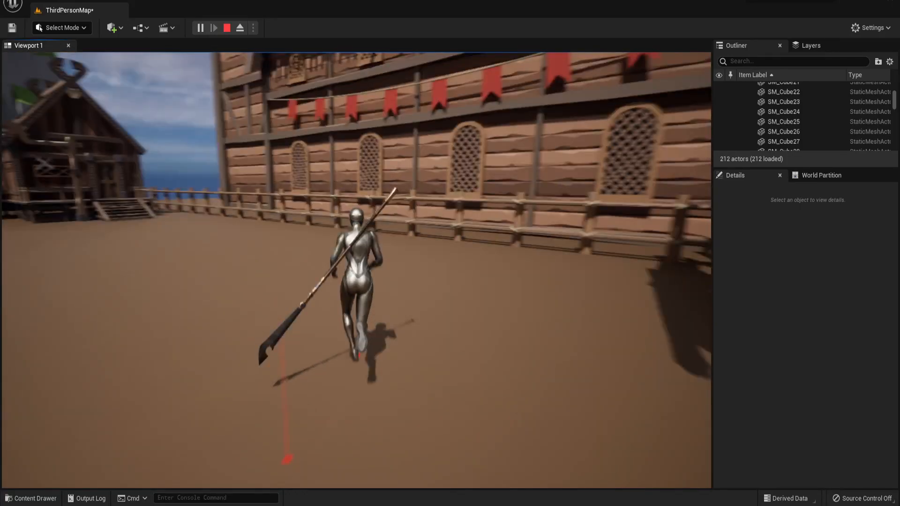
key("w")
key("w")
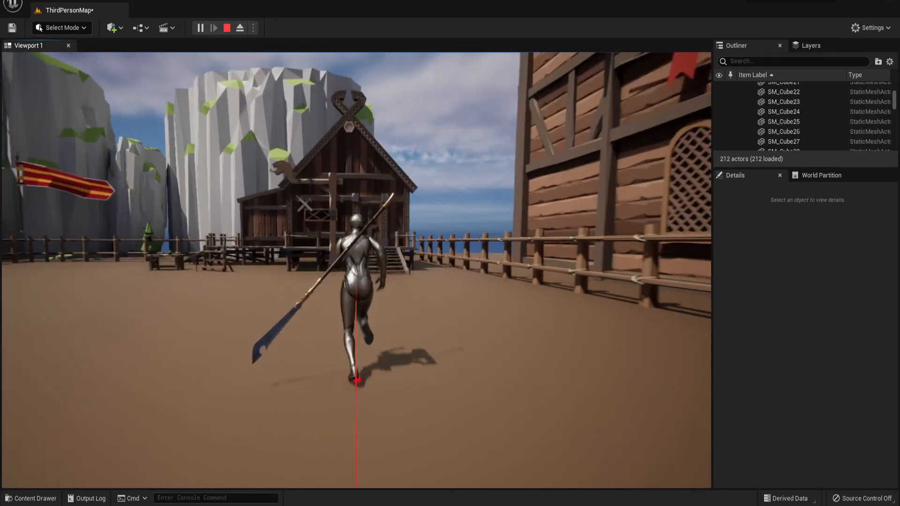
key("w")
key("w")
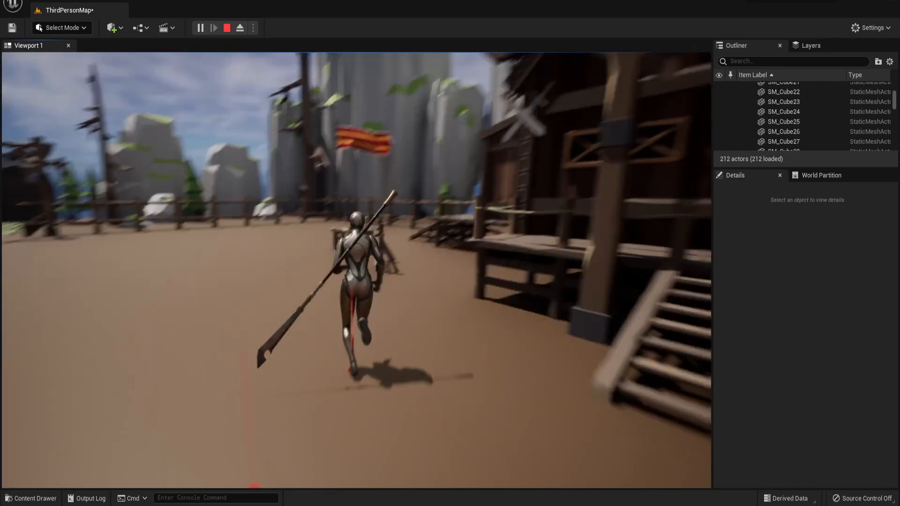
key("w")
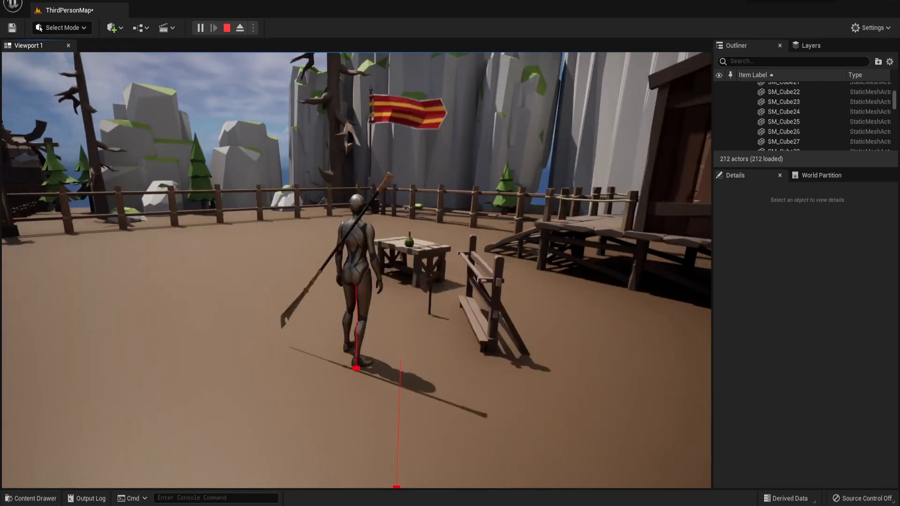
key("Escape")
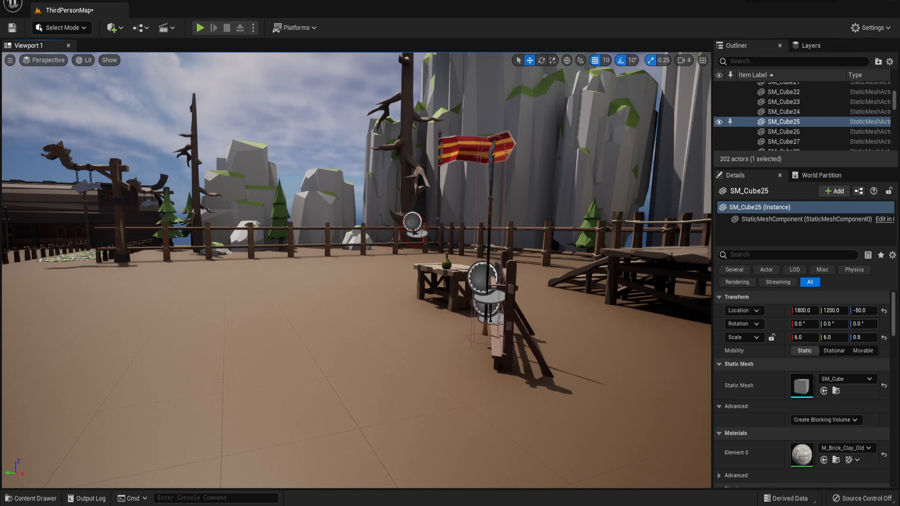
- Switch to Media Player, watch the SmPreview_InventoryAudioSystem video, and close the player
left_click_drag(1, 93, 543, 87)
left_click(680, 83)
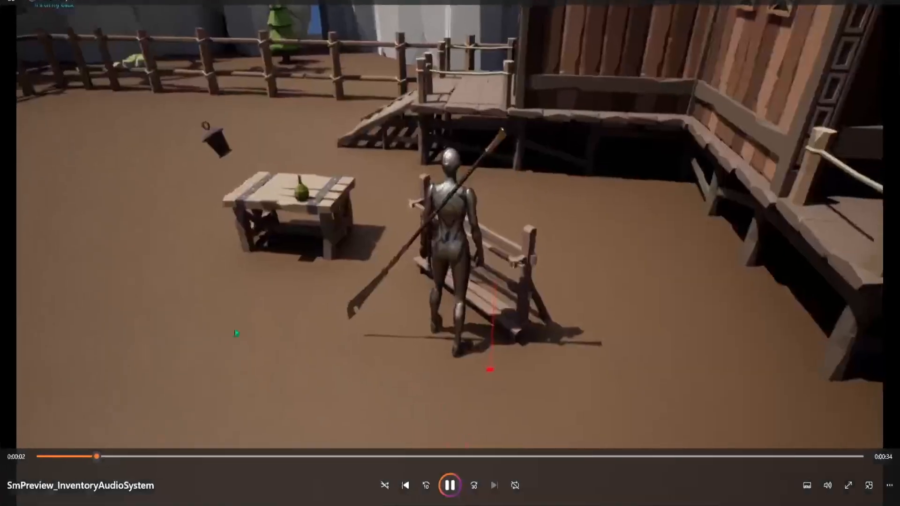
left_click(448, 483)
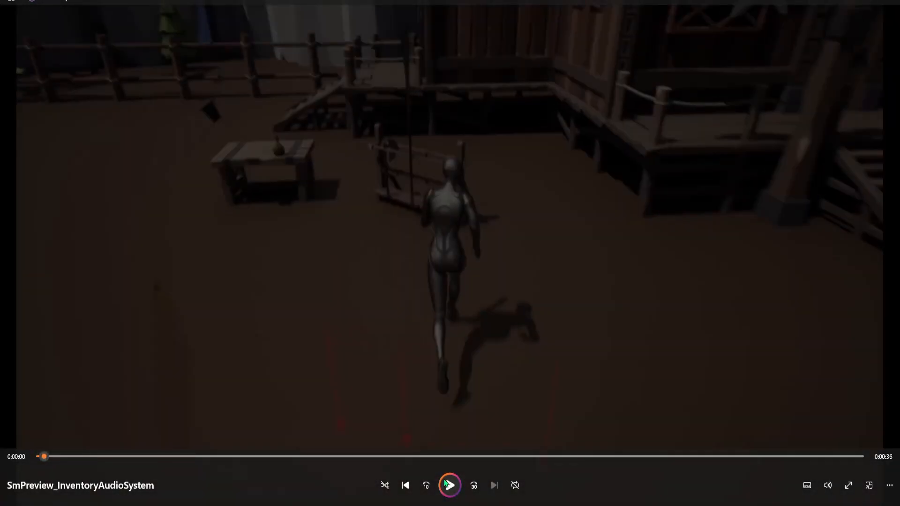
left_click(445, 483)
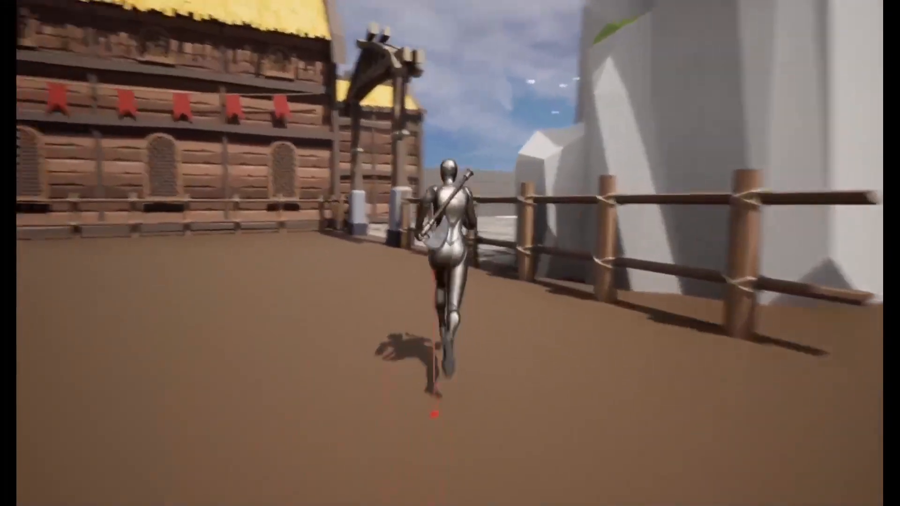
left_click(11, 2)
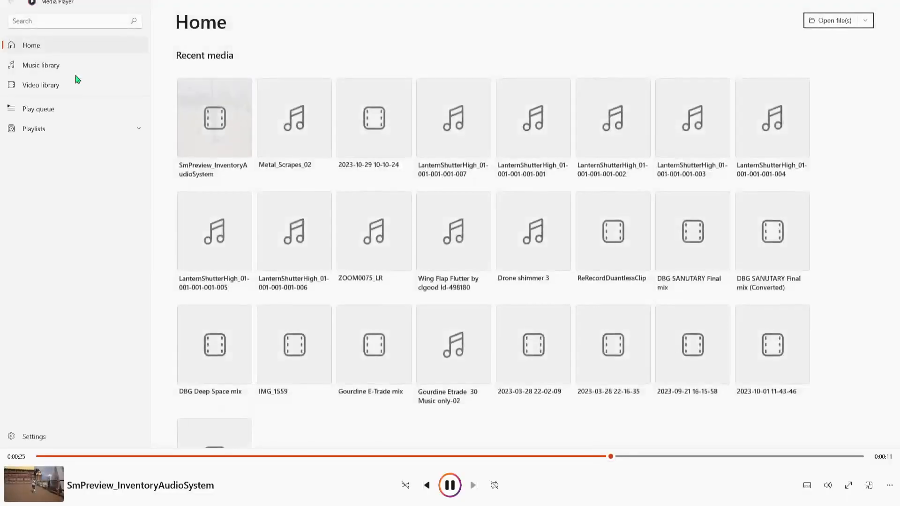
left_click(894, 5)
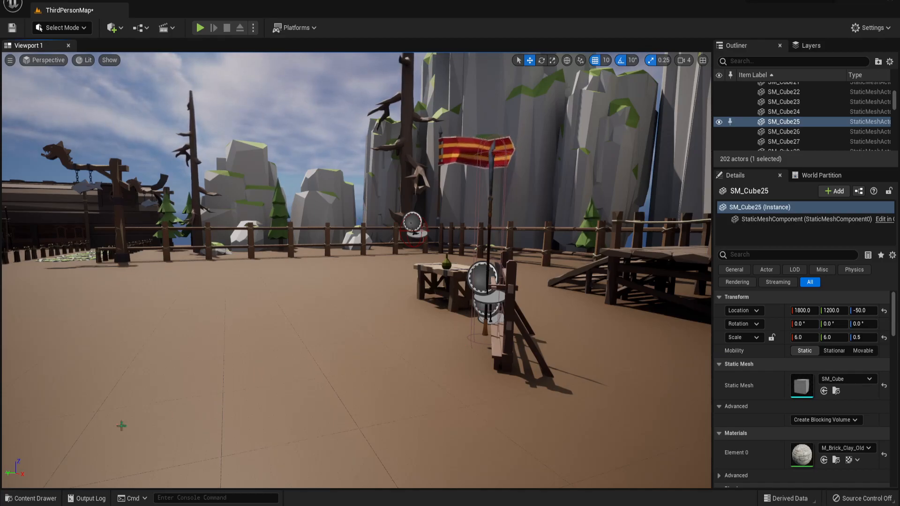
- Open the SpearFoley_MetaSoundSource asset from the Weapon_Foley_Metasounds folder in a maximized editor window
left_click(31, 498)
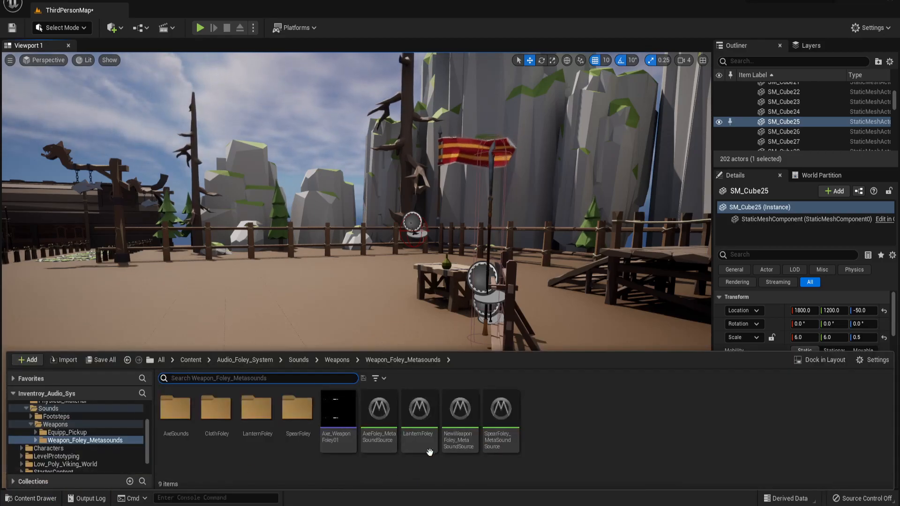
left_click(513, 412)
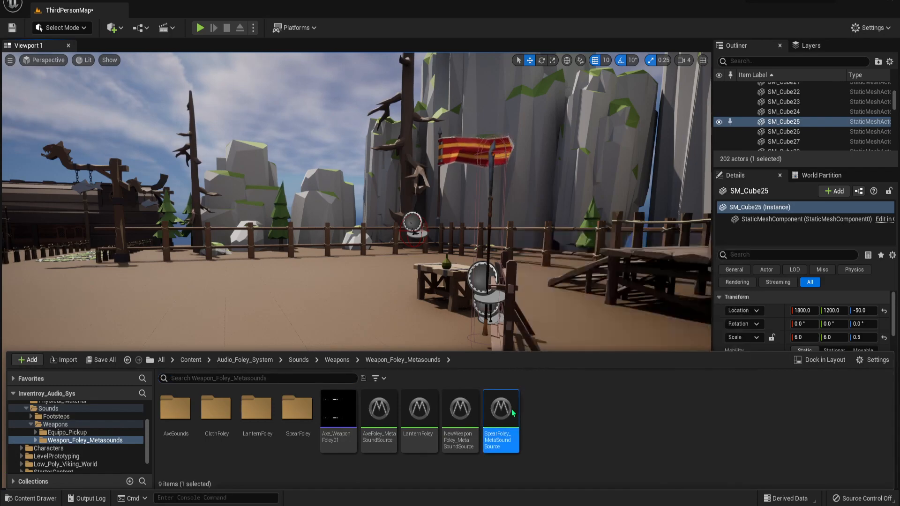
double_click(512, 411)
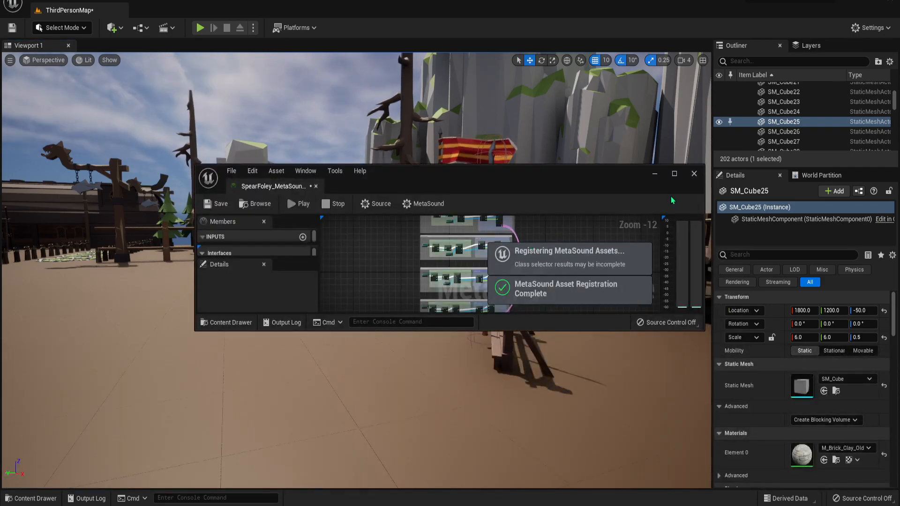
left_click(675, 174)
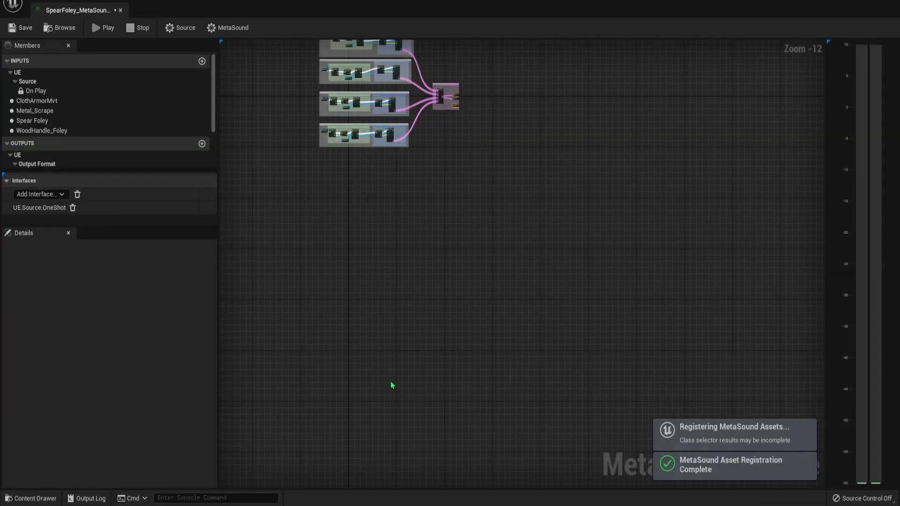
- Select the Spear Foley input in the ClothMvtFoley section and open the sound choices for its Index 0 element
key("Home")
scroll(360, 320, "up", 8)
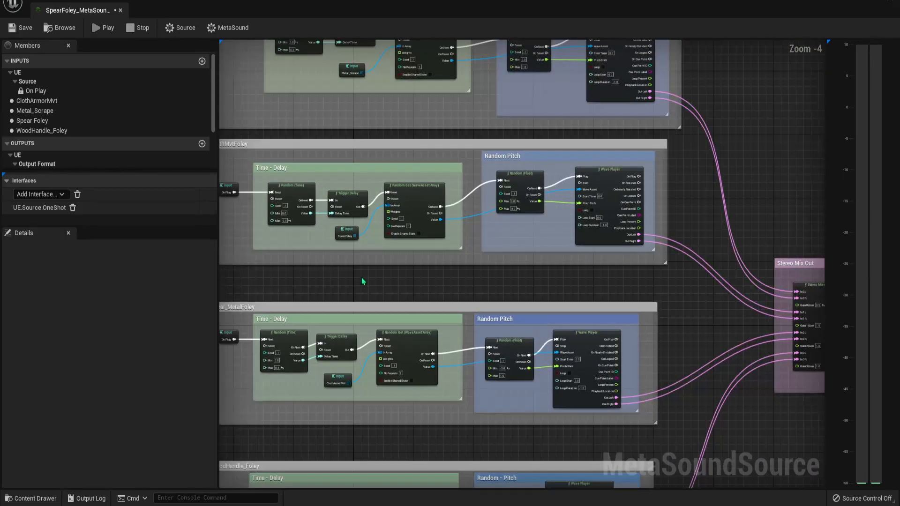
scroll(346, 300, "up", 2)
right_click_drag(346, 301, 489, 309)
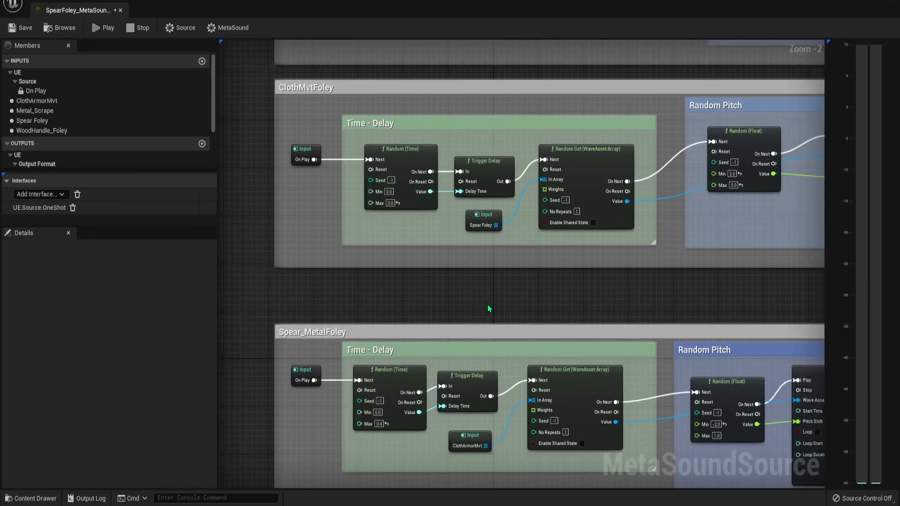
scroll(472, 297, "up", 1)
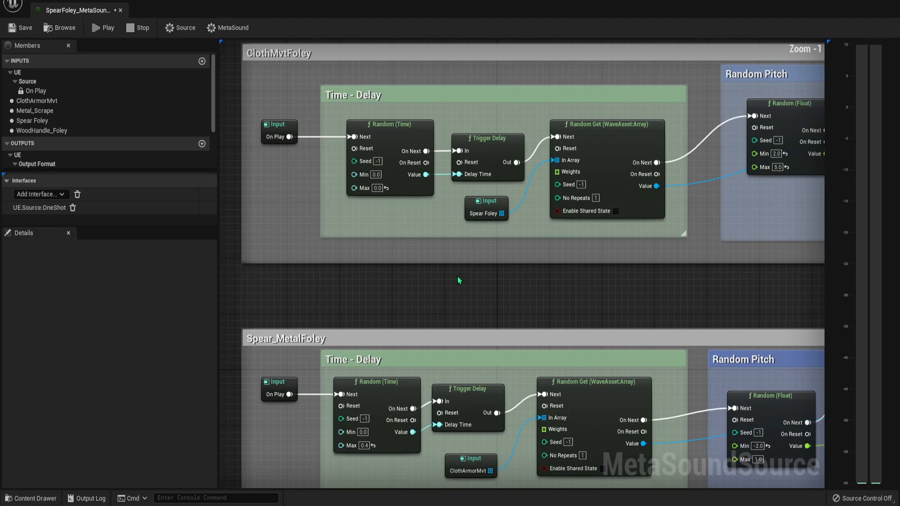
left_click(496, 202)
left_click(114, 374)
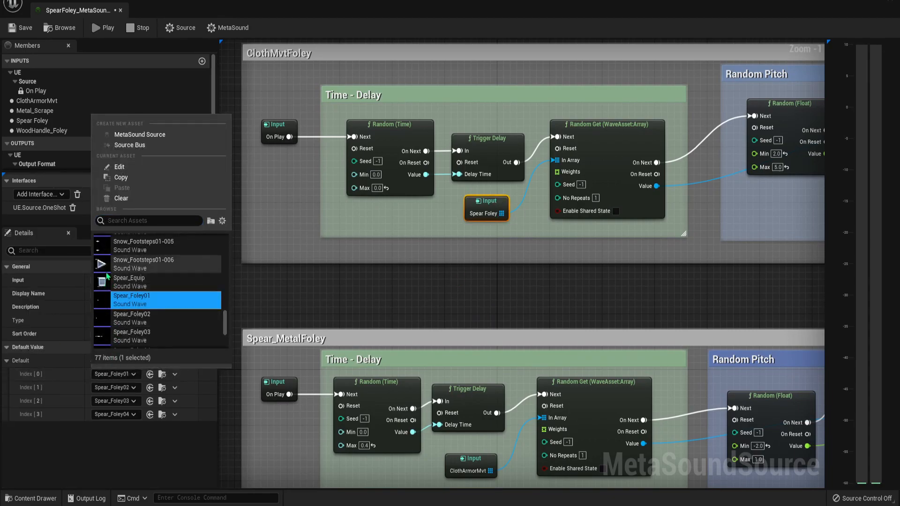
- Follow the foley signal chain through to the Stereo Mix Out section and return to the ClothMvtFoley Time - Delay nodes
right_click_drag(497, 283, 201, 298)
right_click_drag(469, 289, 253, 292)
right_click_drag(492, 332, 233, 249)
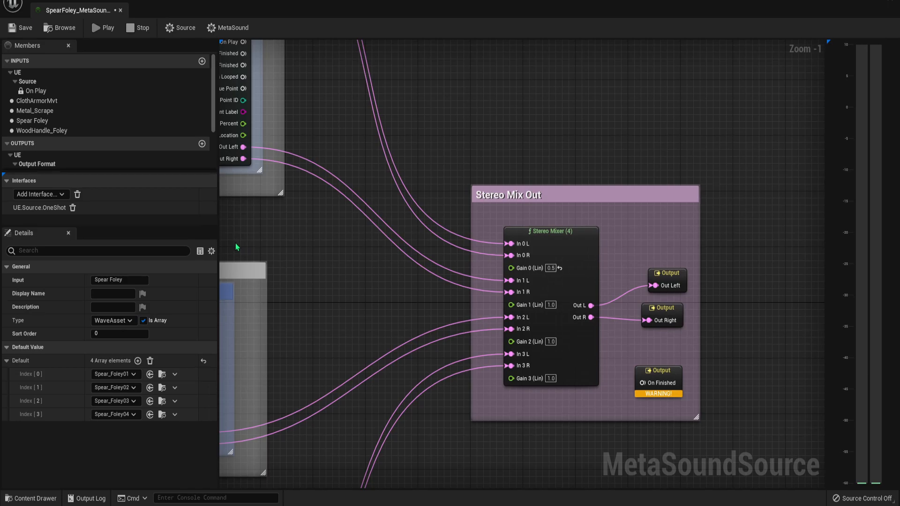
right_click_drag(235, 242, 557, 293)
right_click_drag(350, 257, 822, 353)
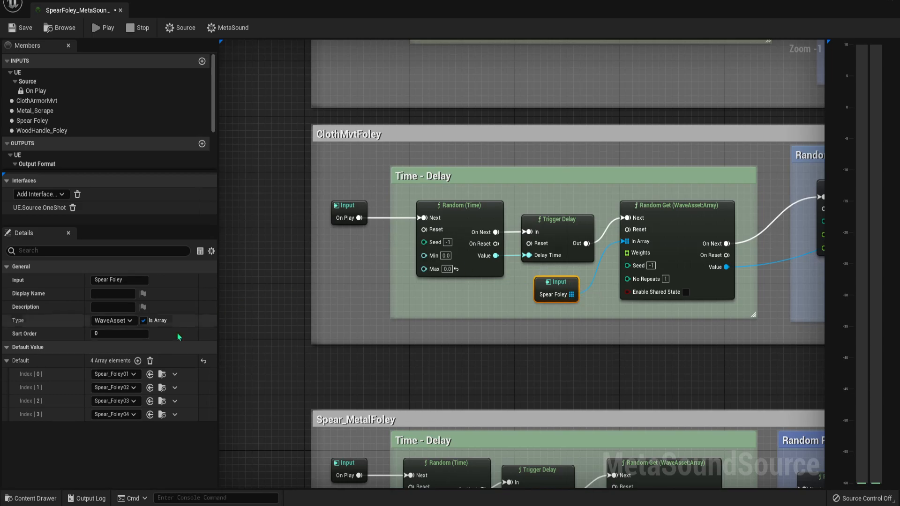
- Audition the Spear_Foley sound waves offered for the Spear Foley input's Index 0 element
left_click(115, 374)
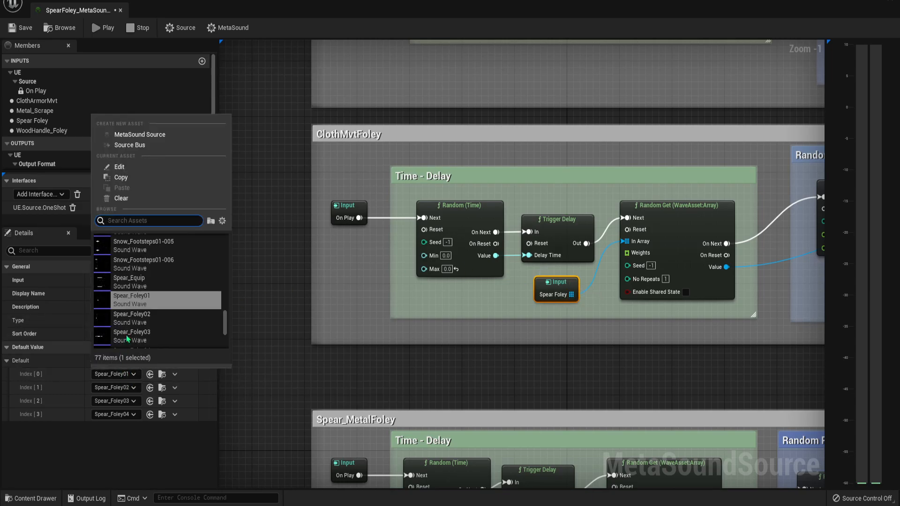
left_click(102, 302)
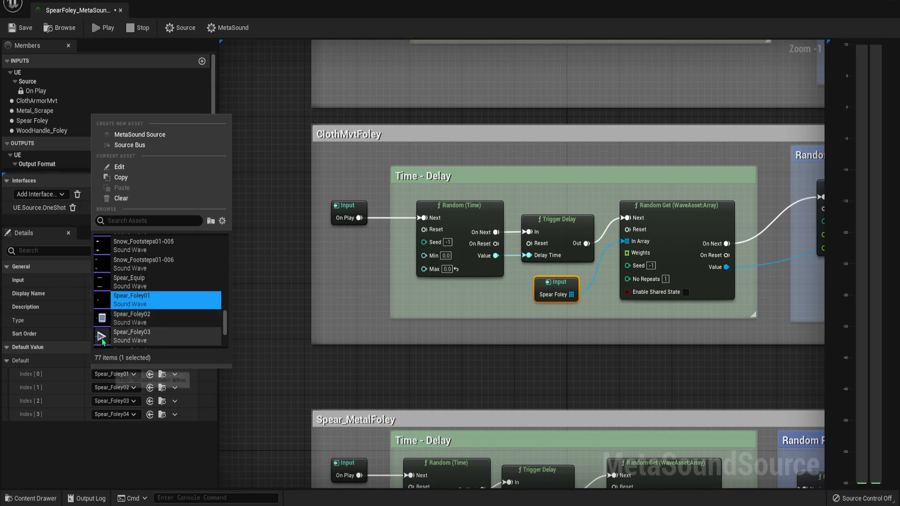
- Select the ClothArmorMvt input in the Spear_MetalFoley section and open the sound choices for one of its array elements
right_click_drag(394, 362, 345, 258)
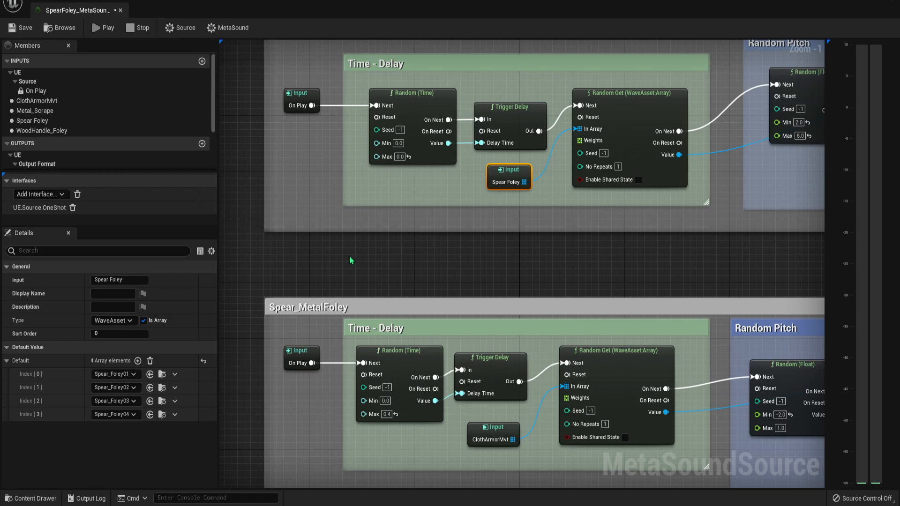
right_click_drag(485, 407, 397, 370)
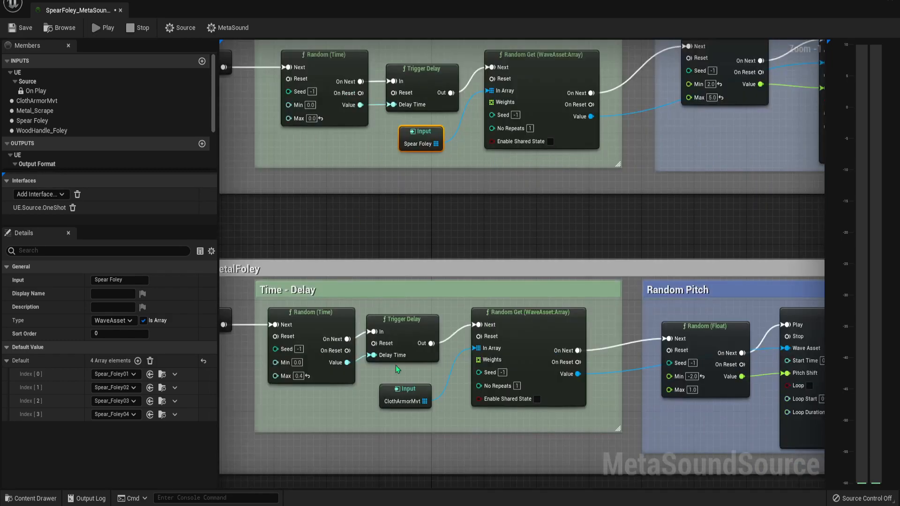
left_click(398, 396)
left_click(107, 387)
- Select the WoodHandle_Foley input and audition WoodFoley_01 from the sound choices of its Index 0 element
right_click_drag(325, 451, 312, 319)
right_click_drag(344, 419, 364, 214)
left_click(394, 338)
left_click(120, 373)
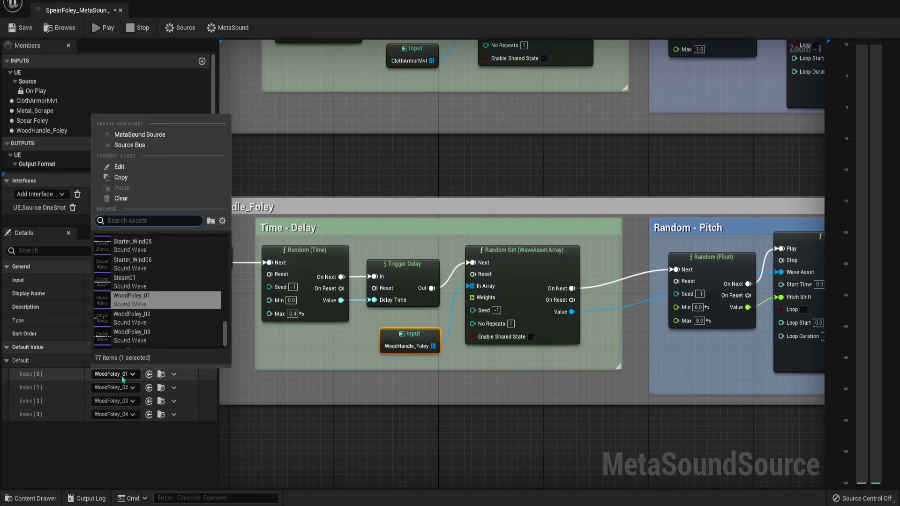
left_click(101, 300)
- Select the Metal_Scrape input in the Metal_Scrape_Spear section and look through the Metal_Scrapes sound waves offered for its Index 0 element
right_click_drag(289, 156, 322, 428)
right_click_drag(316, 210, 315, 380)
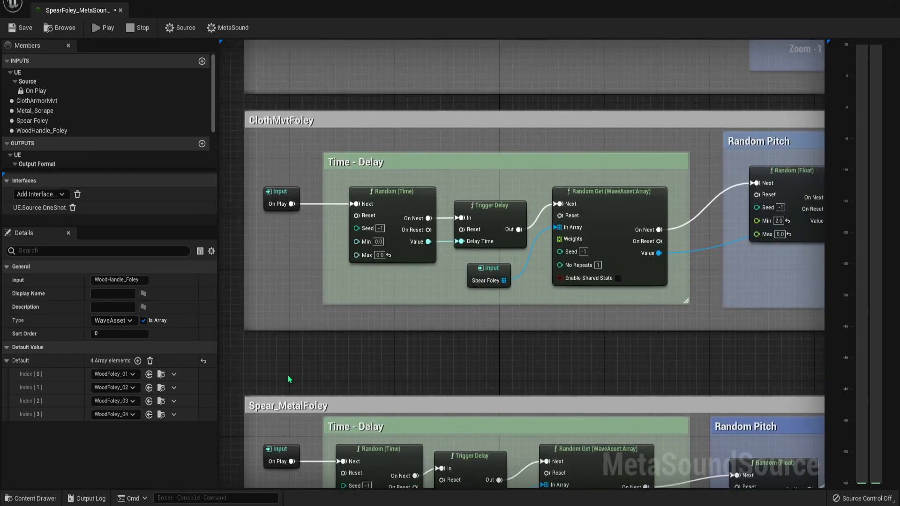
right_click_drag(391, 100, 306, 479)
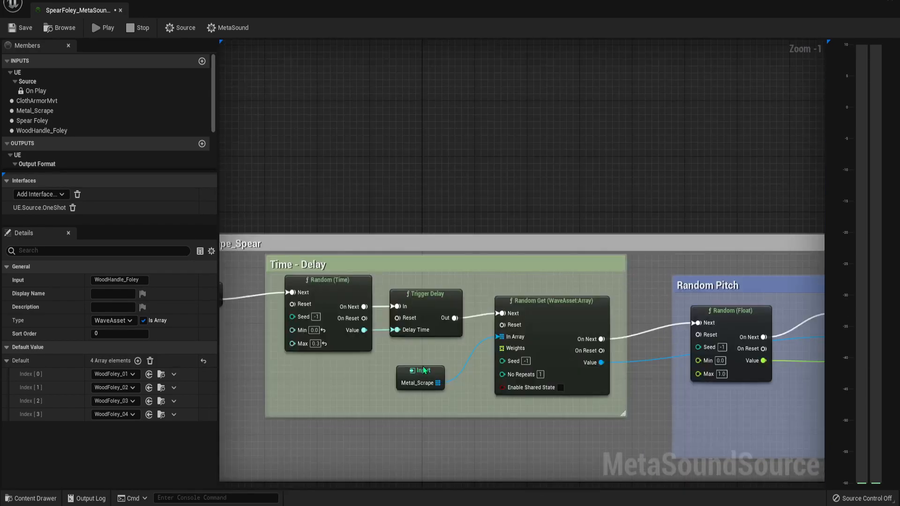
left_click(417, 370)
left_click(117, 374)
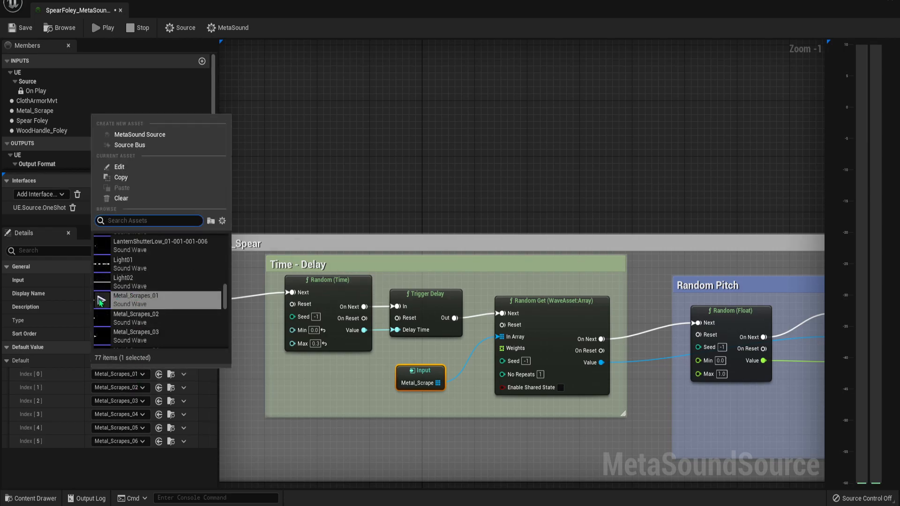
scroll(103, 327, "down", 2)
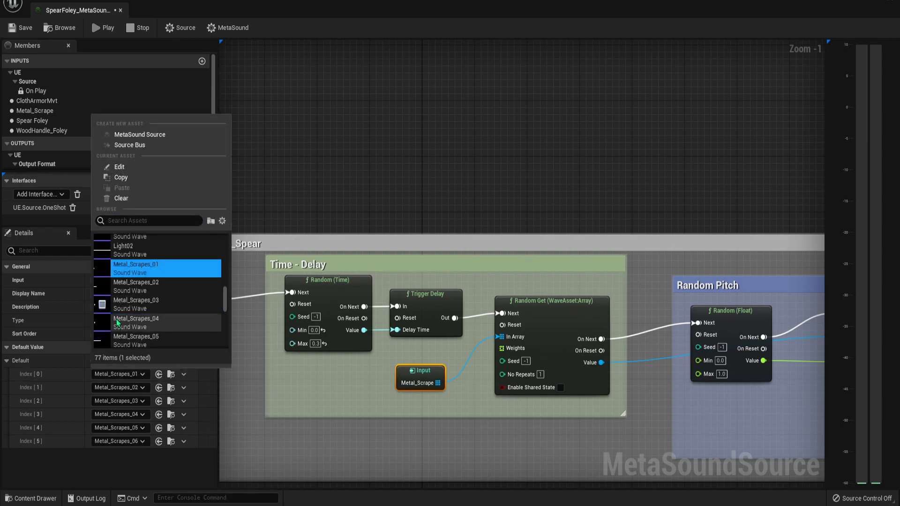
scroll(102, 323, "down", 3)
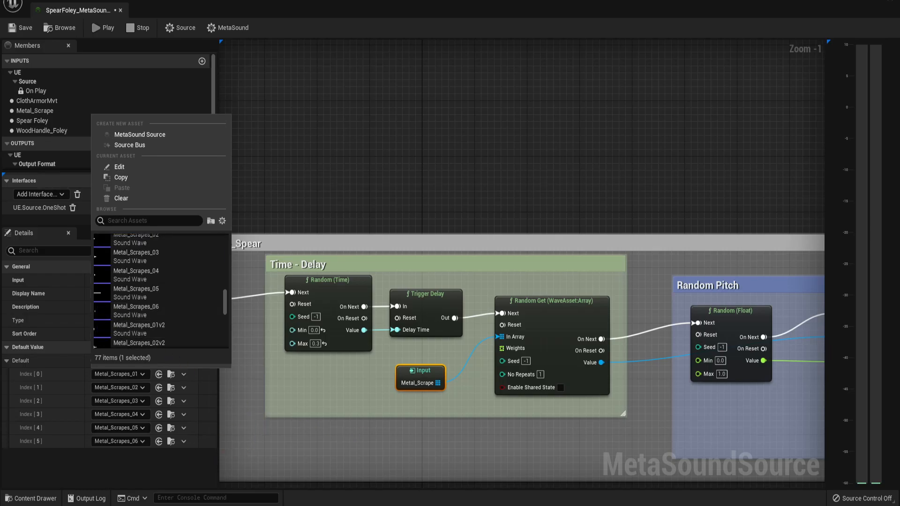
left_click(299, 412)
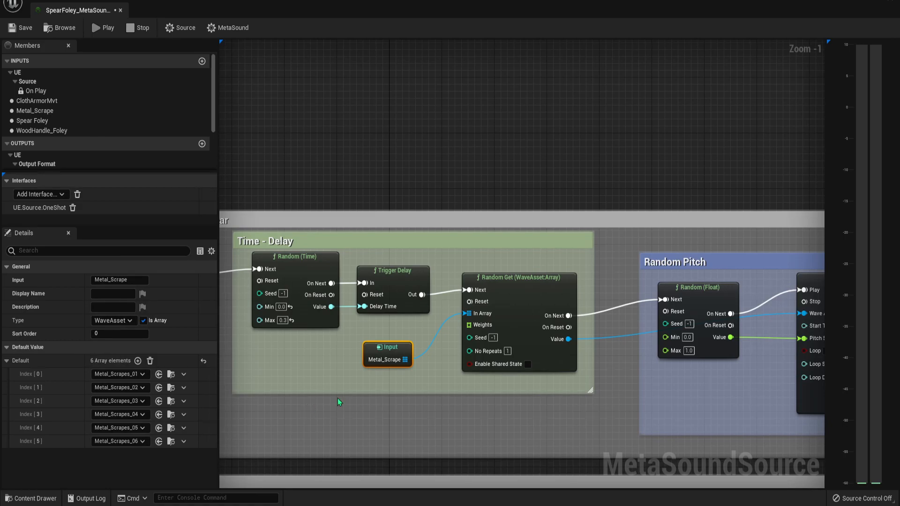
- Set the Max of the Random (Float) node in the Metal_Scrape_Spear section's Random Pitch group to 2
right_click_drag(679, 372, 453, 308)
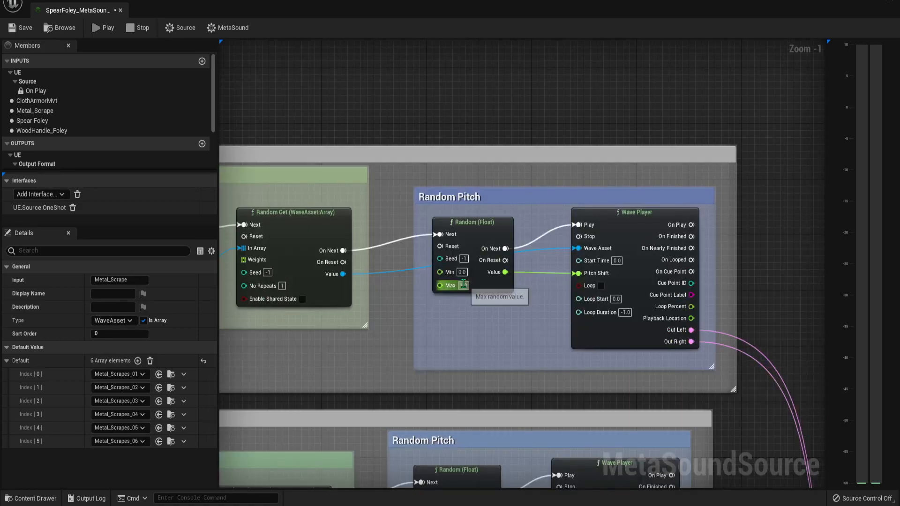
type("2")
key("Return")
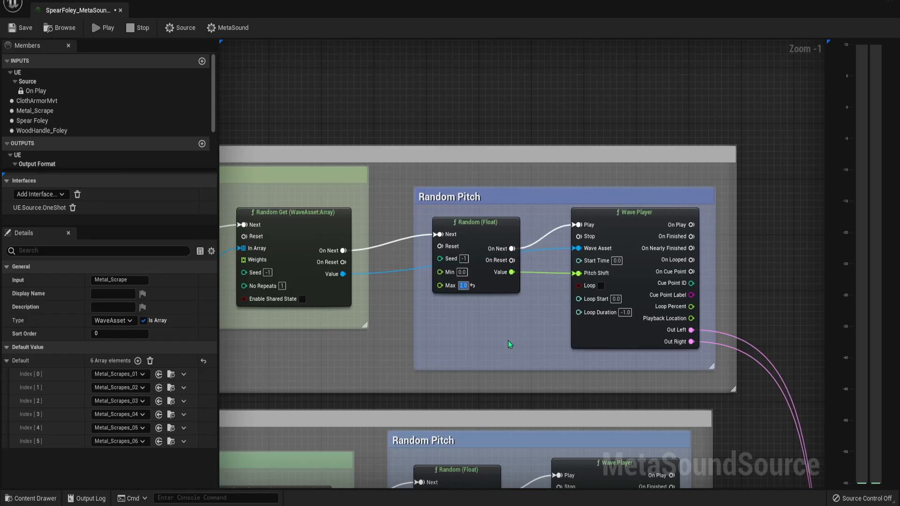
- Follow the metal scrape signal to the Stereo Mix Out section and set the Stereo Mixer's Gain 0 to 3
right_click_drag(621, 369, 339, 307)
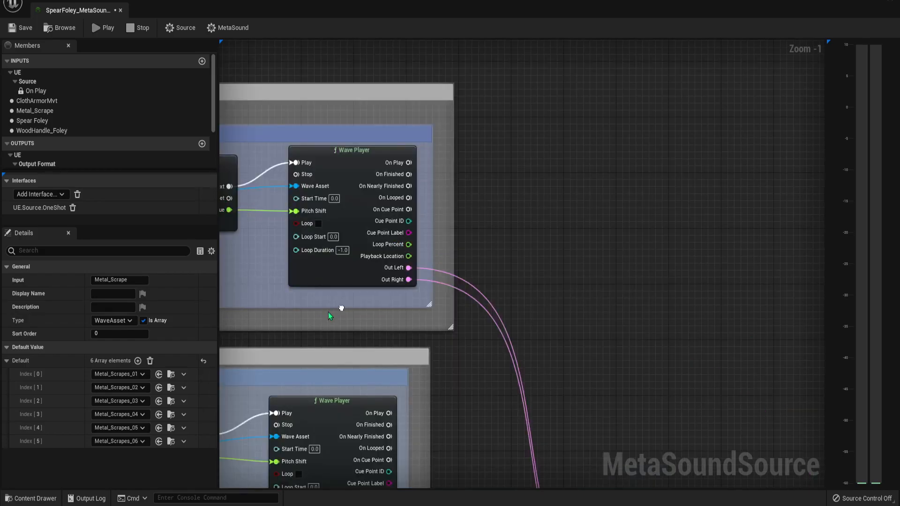
right_click_drag(564, 391, 422, 288)
right_click_drag(430, 422, 311, 270)
left_click(439, 385)
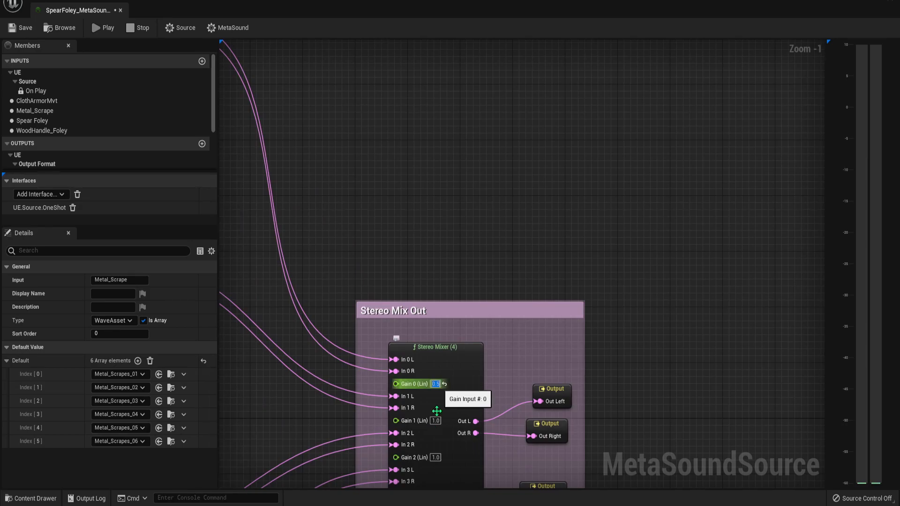
type("3")
key("Return")
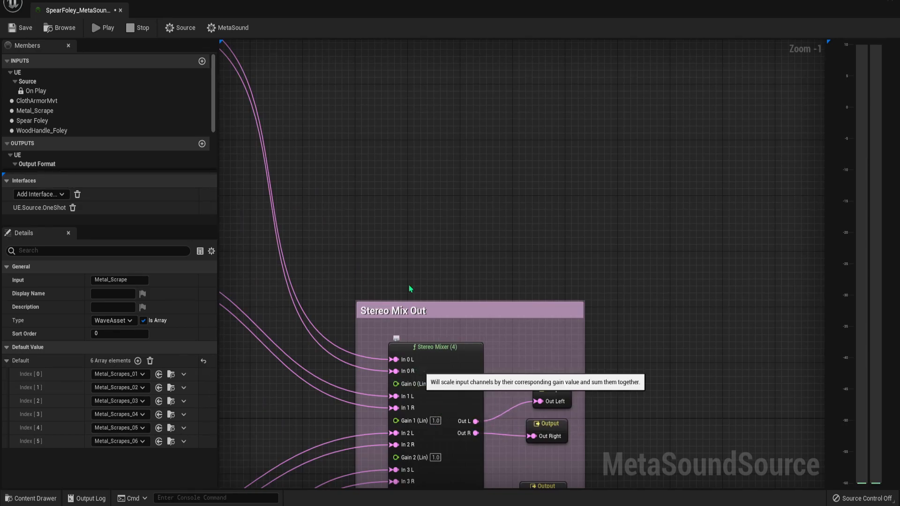
- Add a new element to the Metal_Scrape input's default array
right_click_drag(319, 207, 511, 443)
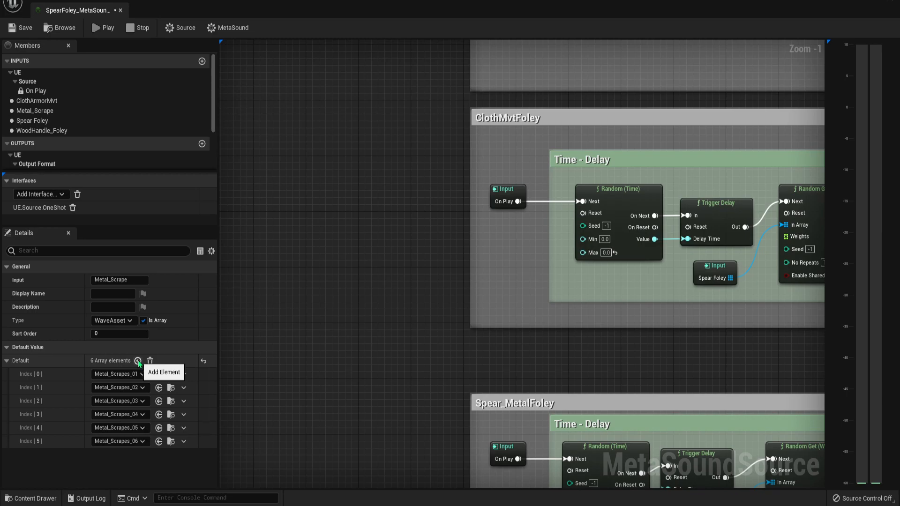
left_click(138, 362)
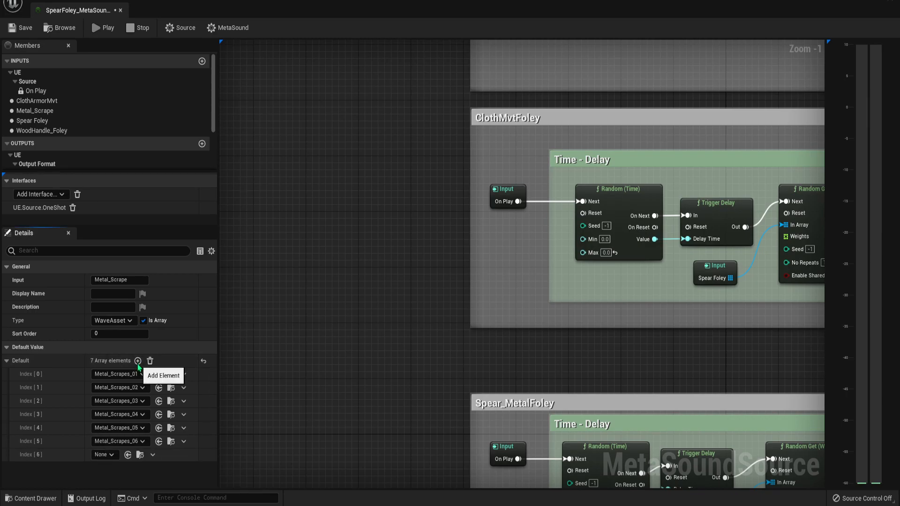
right_click_drag(301, 233, 122, 186)
left_click_drag(612, 181, 589, 258)
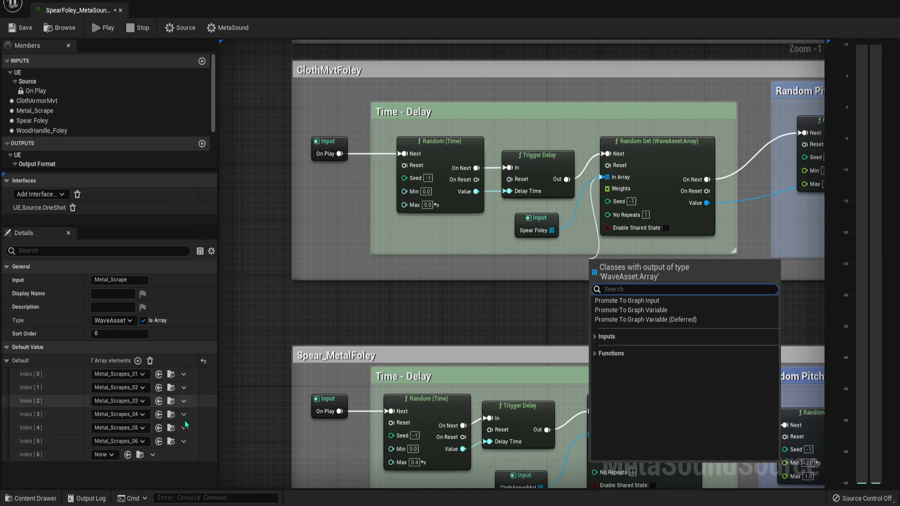
left_click(190, 457)
- Search the sound waves for "scrape" and assign Metal_Scrapes_01v2 to the Metal_Scrape input's Index 6 element
left_click(107, 456)
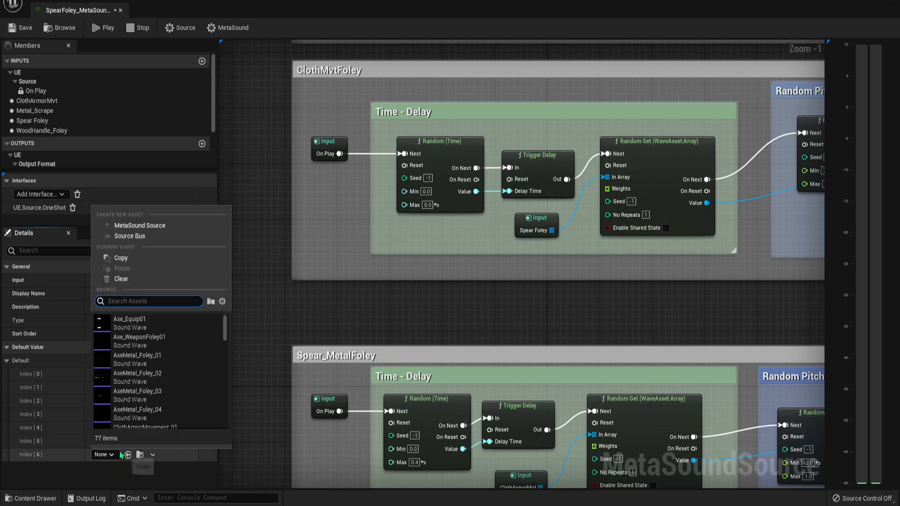
scroll(137, 353, "down", 4)
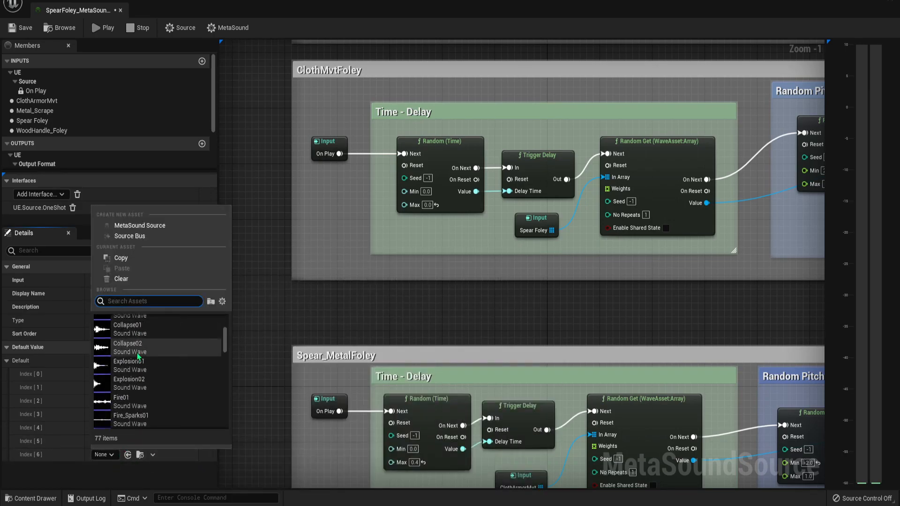
type("scrap")
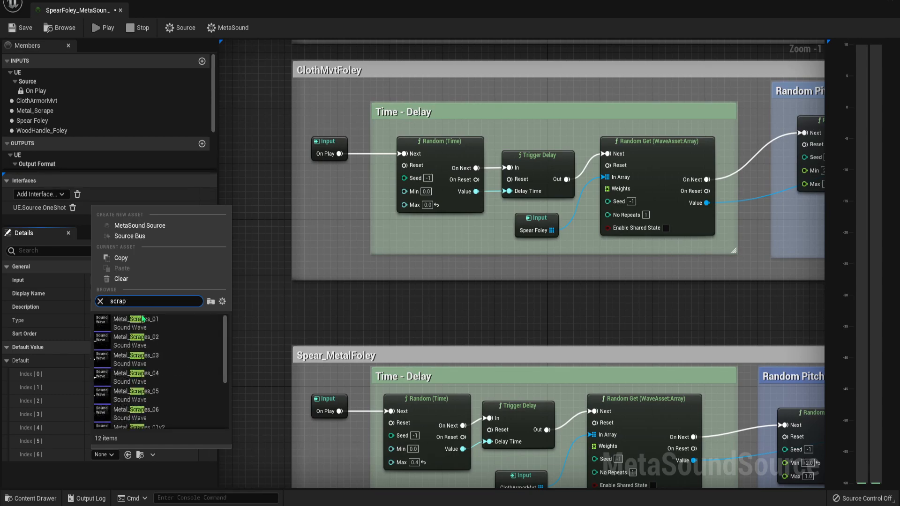
type("e")
scroll(157, 356, "down", 2)
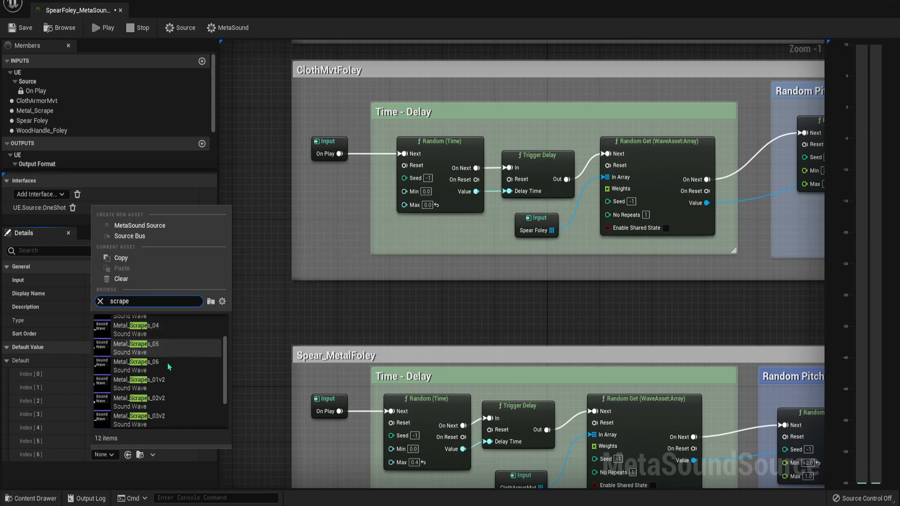
left_click(140, 382)
- Audition Metal_Scrapes_01v2 and compare it with Metal_Scrapes_01 in the Index 6 element's sound choices
left_click(121, 455)
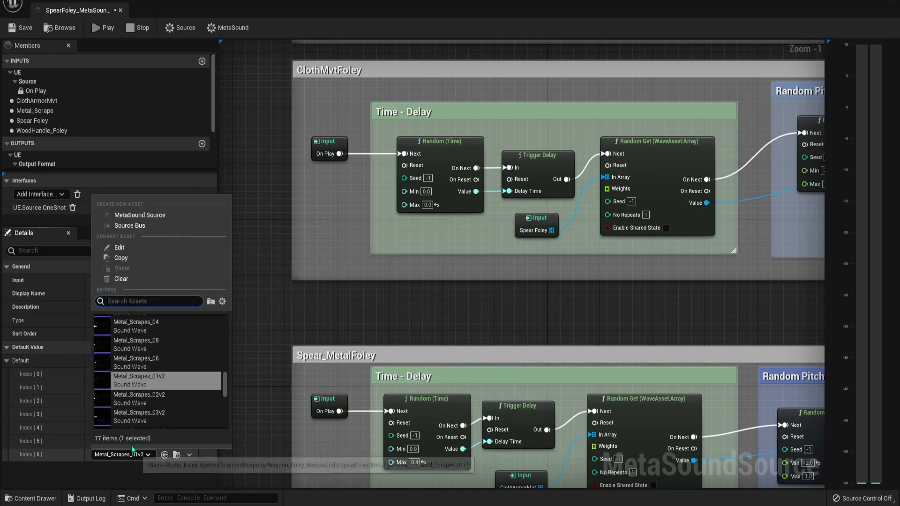
left_click(102, 381)
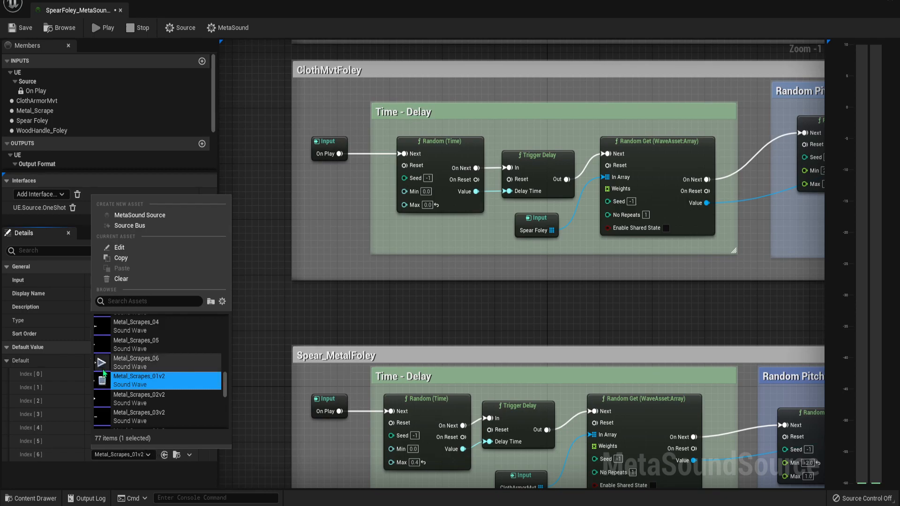
scroll(103, 379, "up", 2)
scroll(103, 374, "up", 1)
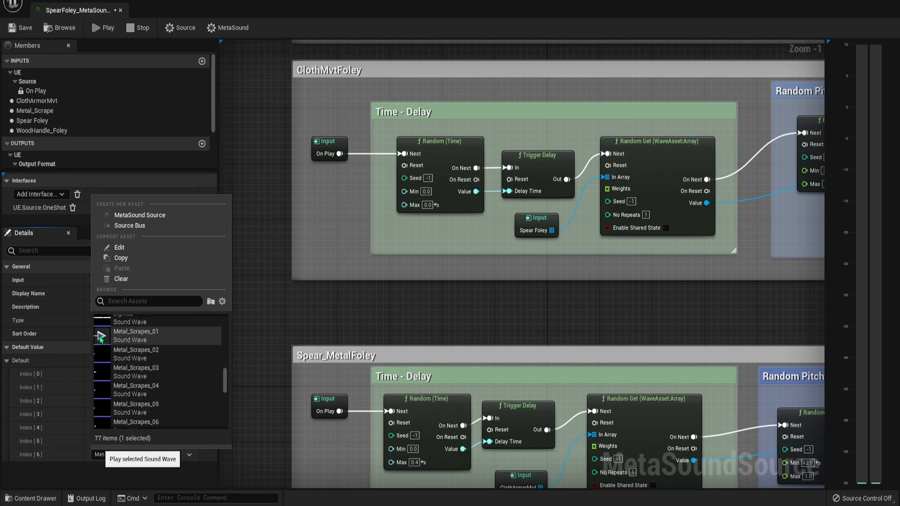
left_click(101, 335)
scroll(101, 335, "down", 3)
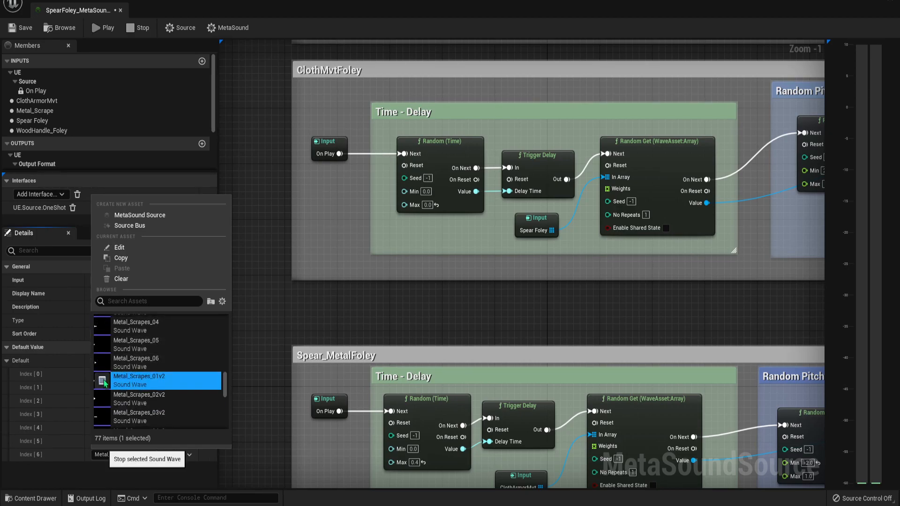
scroll(104, 383, "down", 2)
left_click(249, 417)
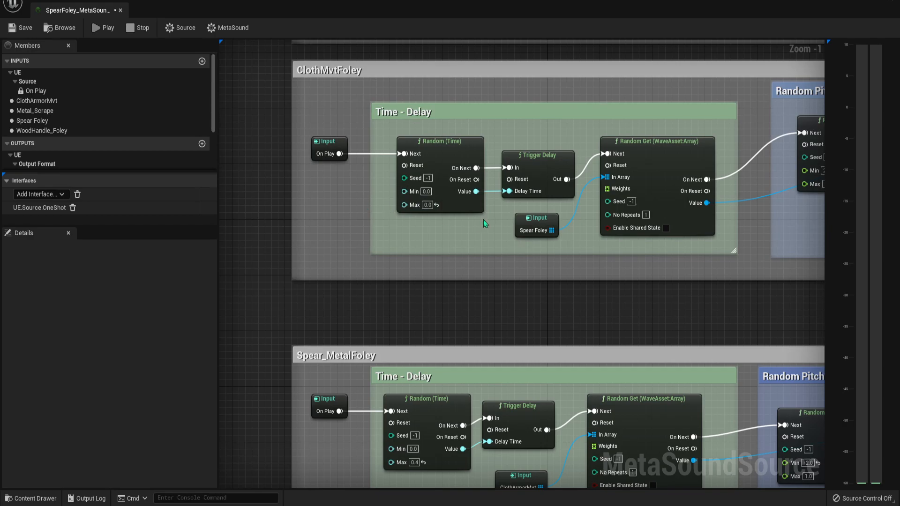
- Select the Metal_Scrape input in the Metal_Scrape_Spear section and set its Index 4 element to Metal_Scrapes_03v2
left_click(535, 220)
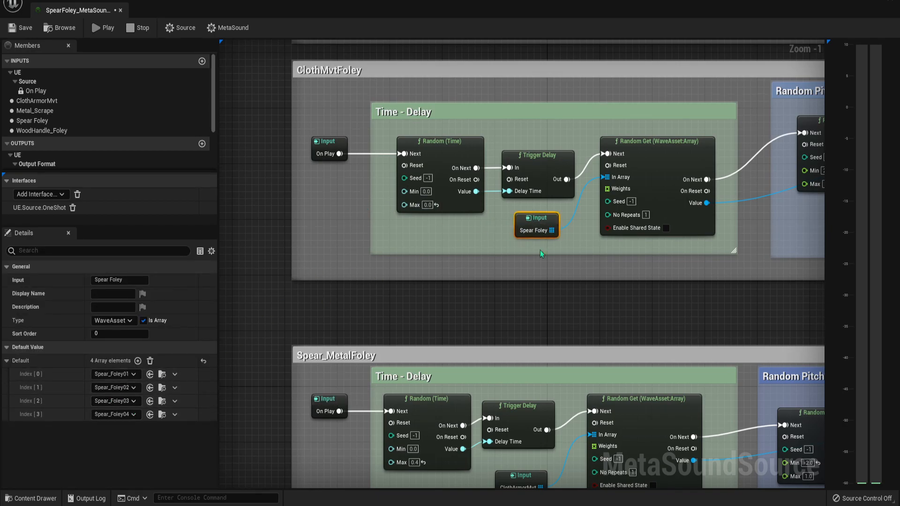
right_click_drag(514, 298, 469, 430)
right_click_drag(502, 227, 507, 450)
left_click(531, 298)
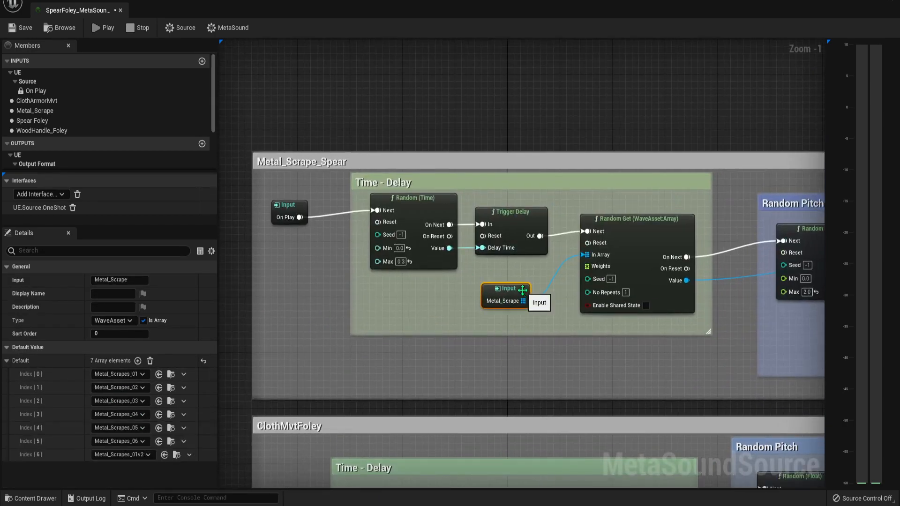
left_click(118, 427)
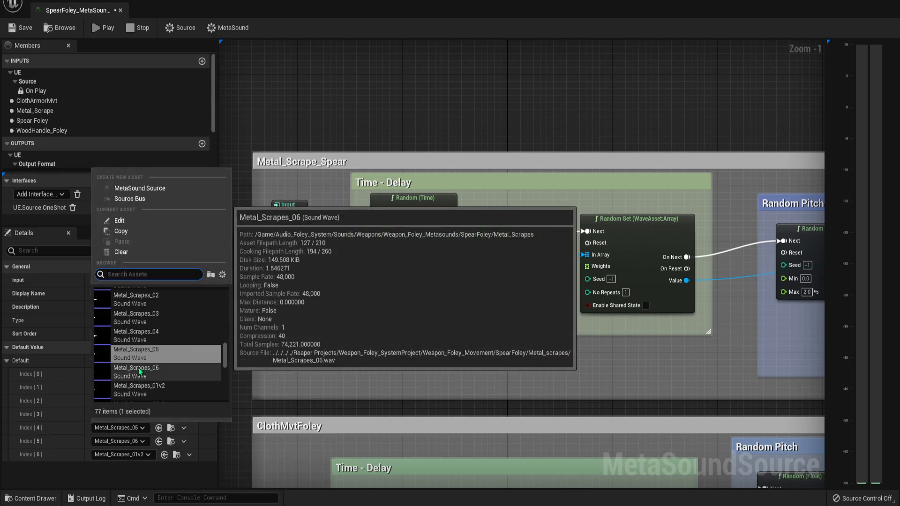
scroll(142, 362, "down", 2)
left_click(135, 378)
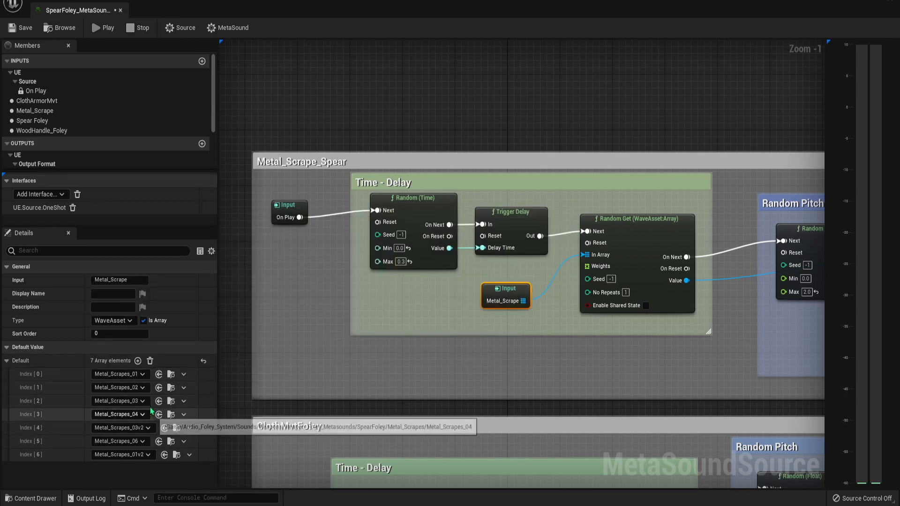
- Set the Metal_Scrape input's Index 2 element to Metal_Scrapes_05v2
left_click(142, 387)
scroll(166, 347, "down", 2)
scroll(173, 321, "down", 2)
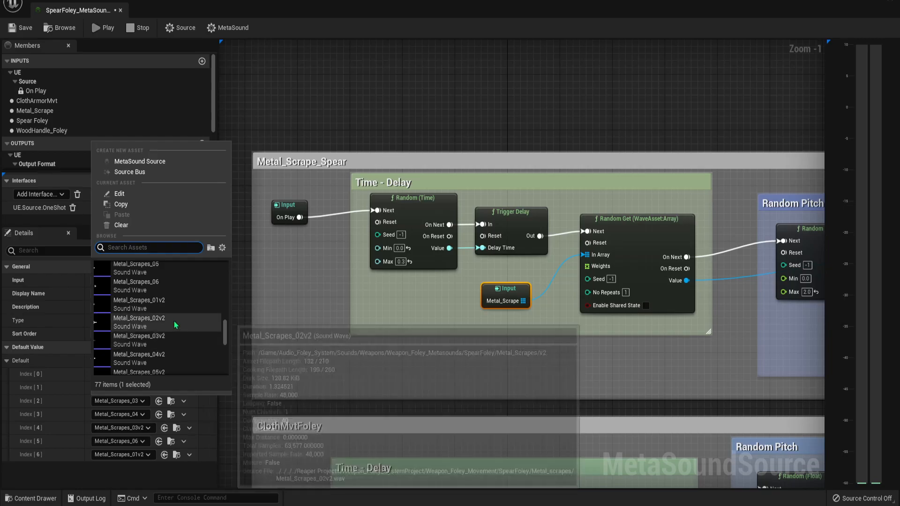
left_click(156, 371)
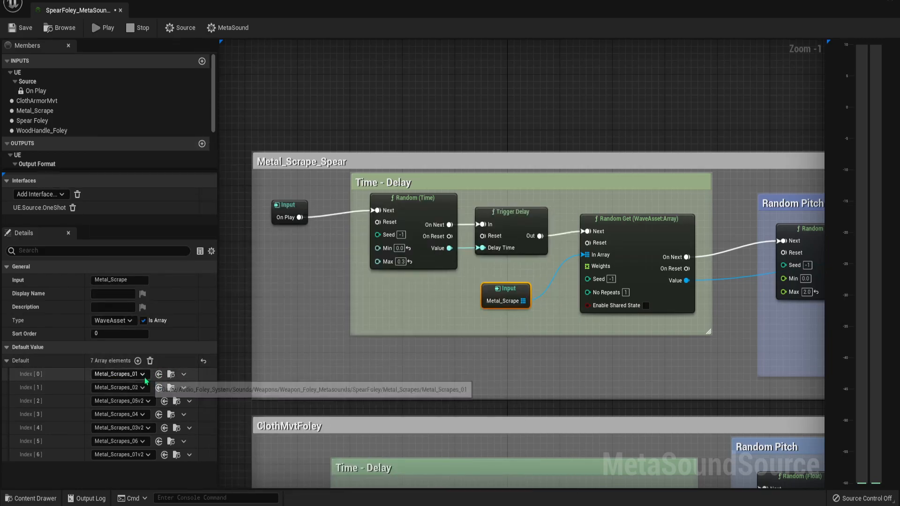
- Set the Metal_Scrape input's Index 0 element to Metal_Scrapes_06v2
left_click(143, 374)
scroll(156, 325, "down", 2)
scroll(164, 328, "down", 2)
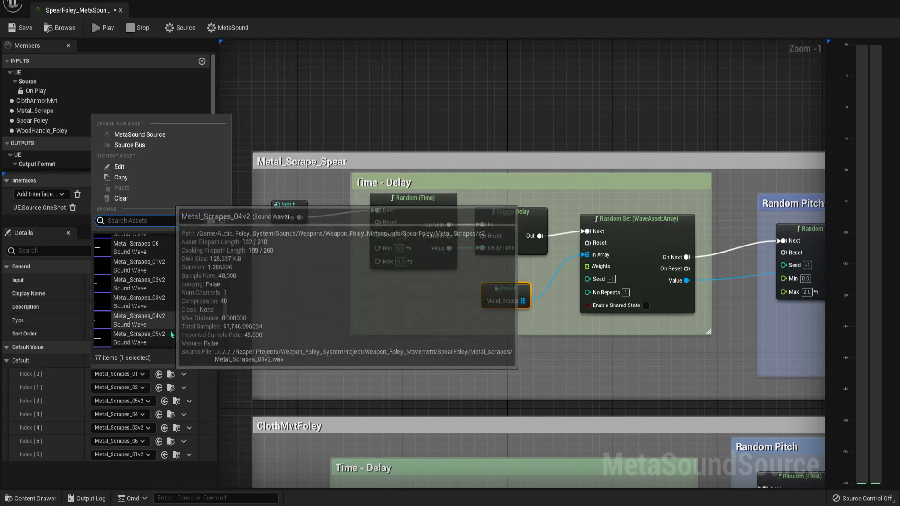
scroll(164, 330, "down", 2)
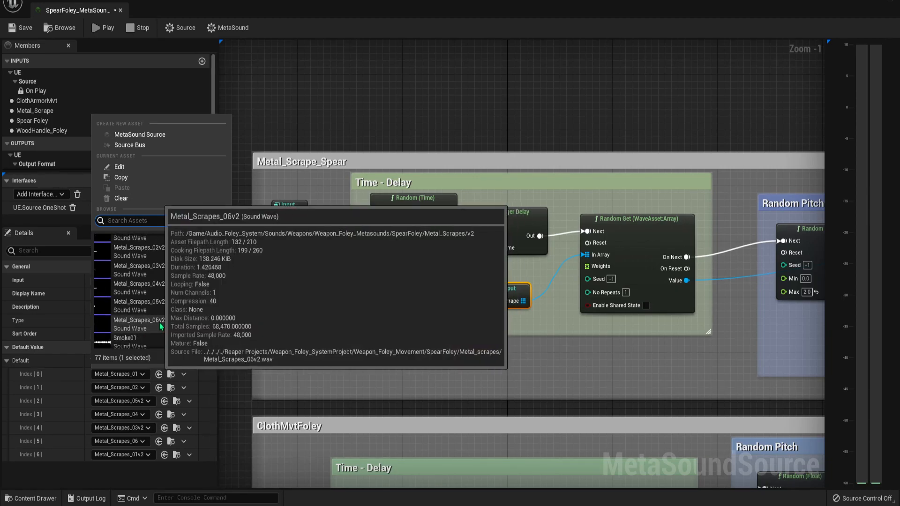
left_click(139, 323)
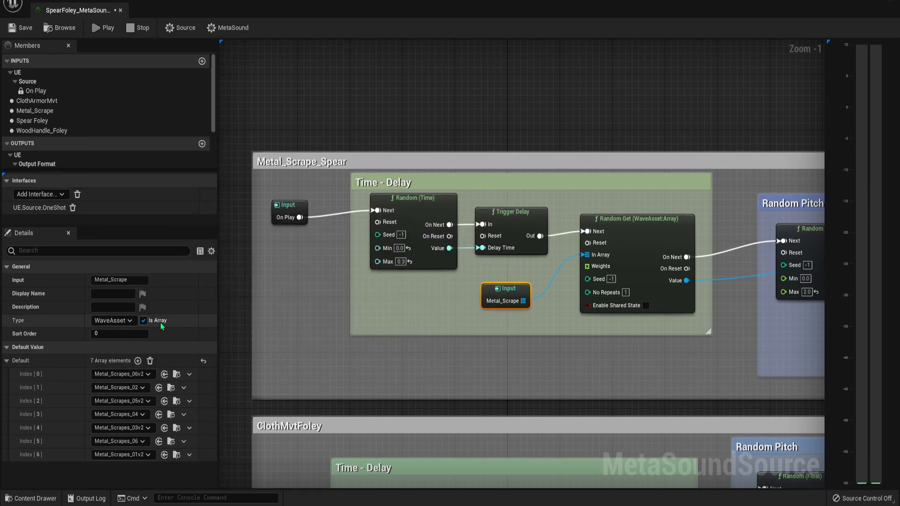
- Play the MetaSound twice to audition the updated metal scrape variations
left_click(108, 30)
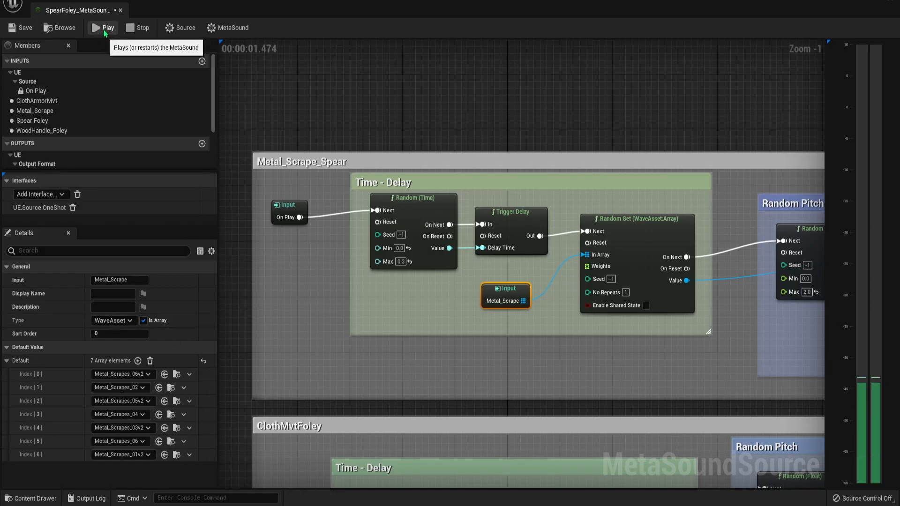
left_click(106, 31)
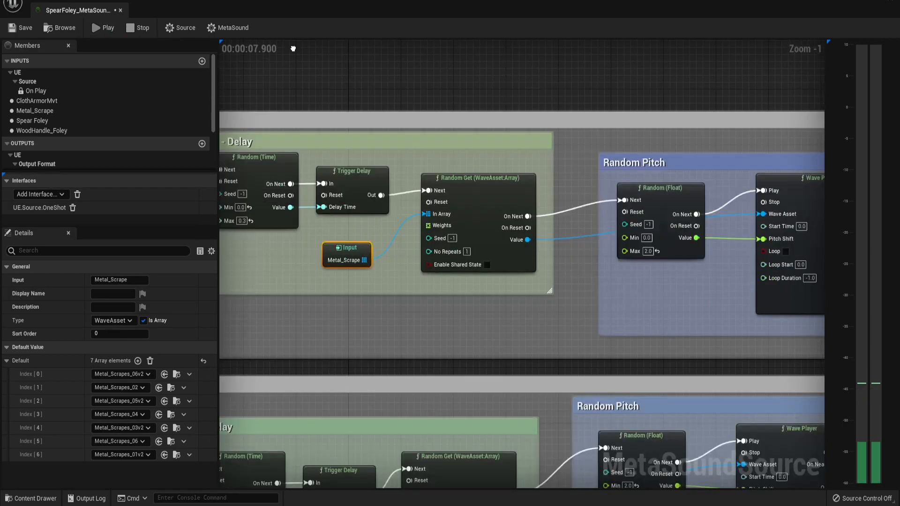
- Set Gain 0 of the Stereo Mixer in the Stereo Mix Out section to 0.4 and audition the MetaSound
right_click_drag(293, 48, 221, 48)
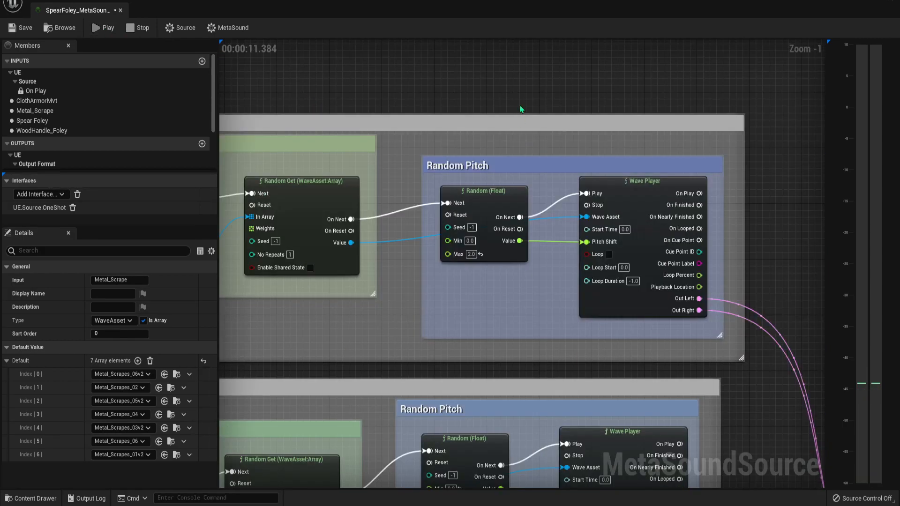
right_click_drag(520, 110, 220, 48)
right_click_drag(455, 145, 238, 55)
right_click_drag(343, 291, 324, 209)
left_click(358, 305)
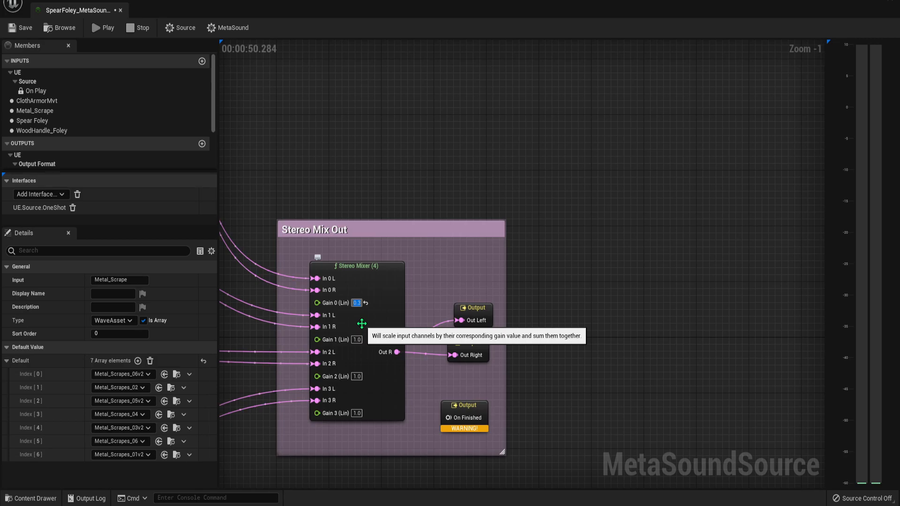
key("BackSpace")
type("0.4")
left_click(107, 29)
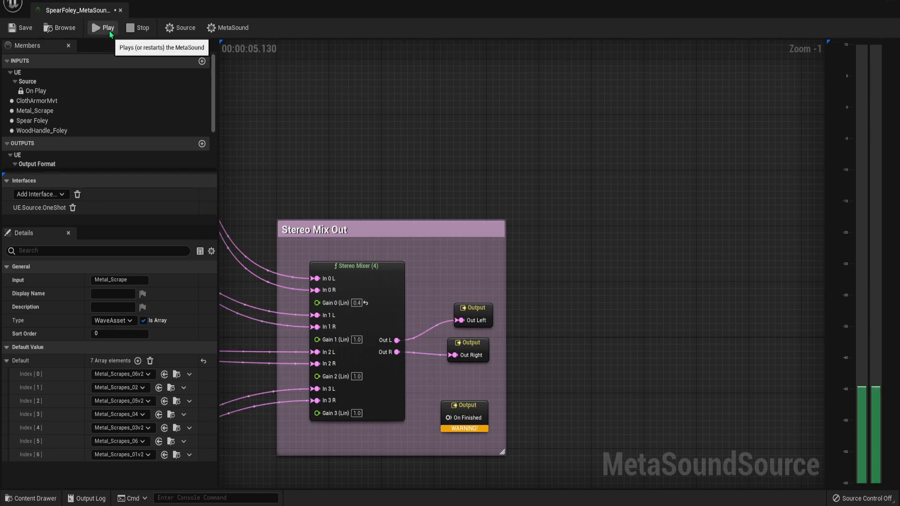
left_click(109, 35)
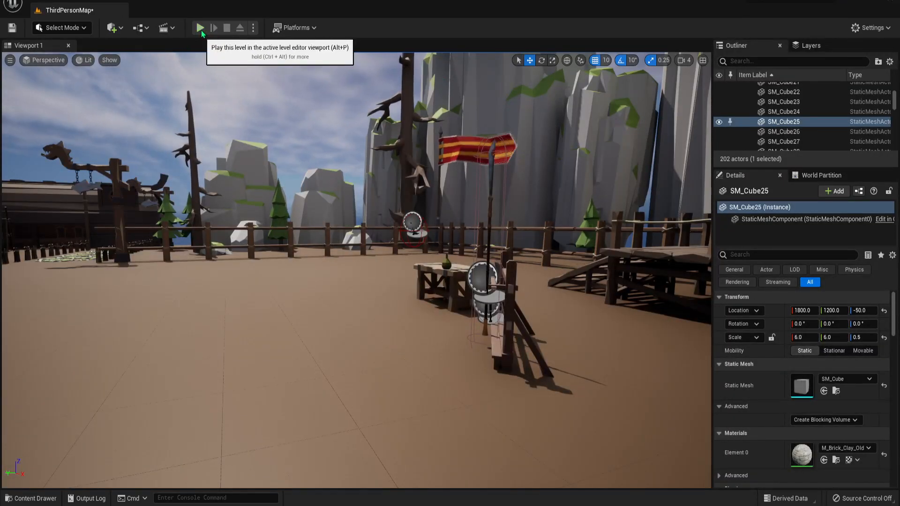
- Switch to the level editor, play the level, run the character to the weapon rack and pick up the spear
left_click(201, 29)
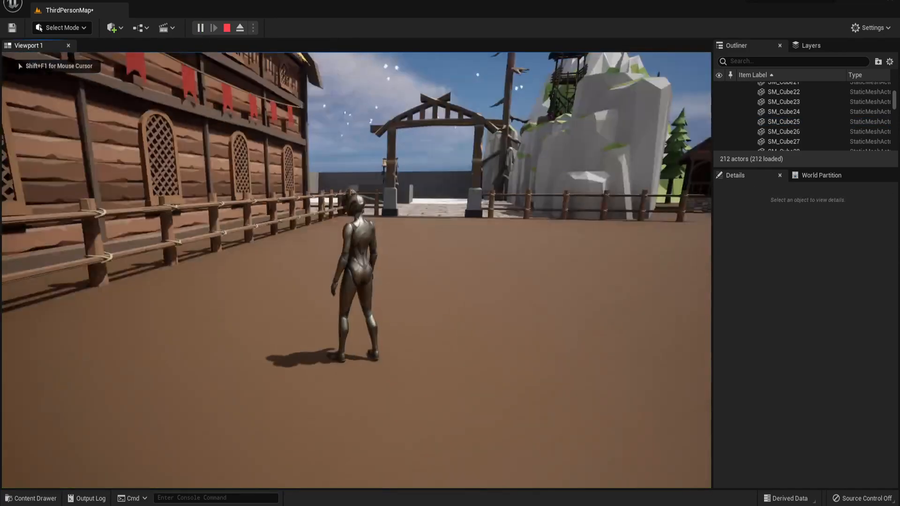
key("w")
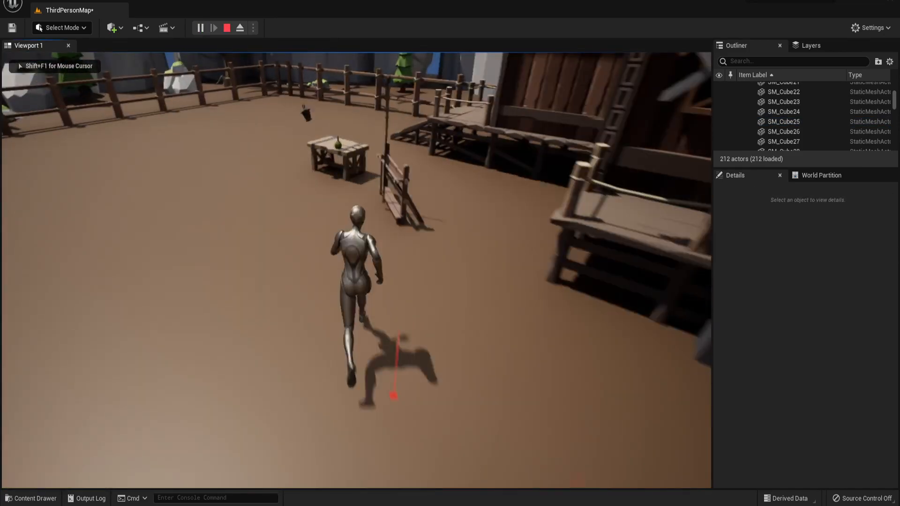
key("a")
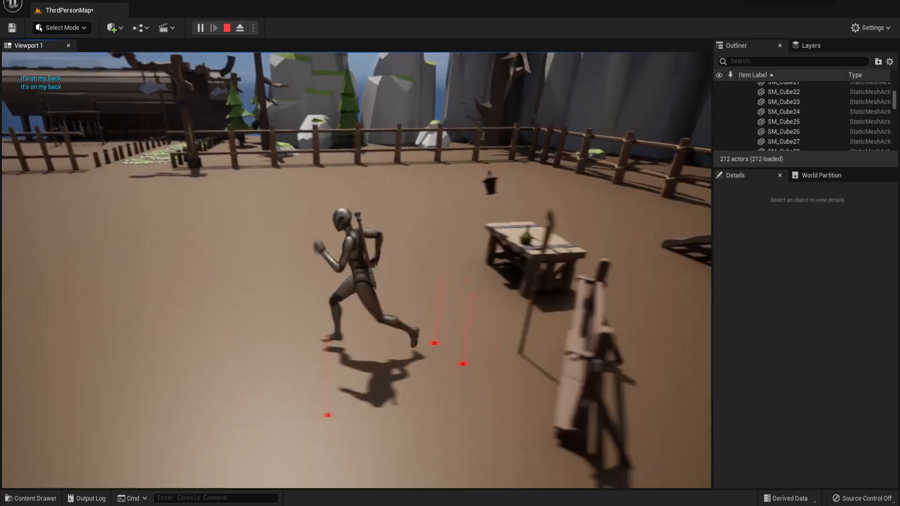
key("w")
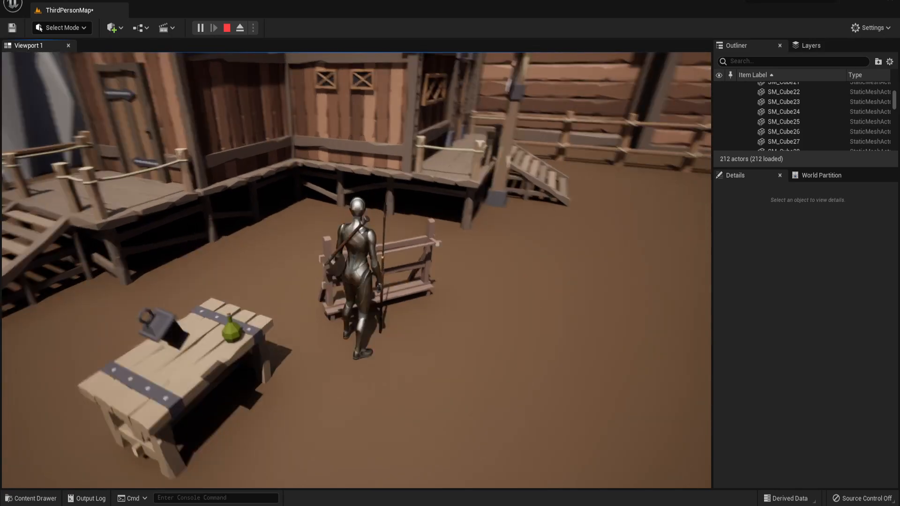
key("e")
- Run the character around the yard with the spear on its back to test the foley, and end the play session
key("w")
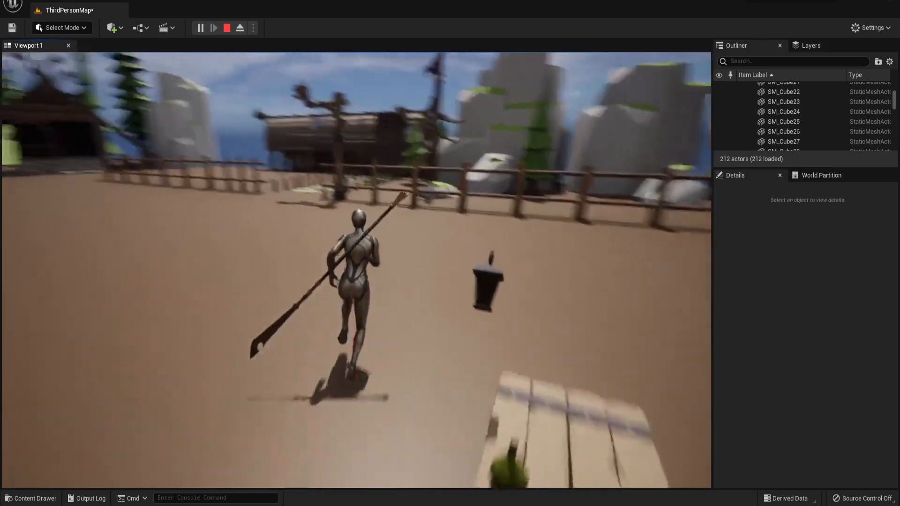
key("w")
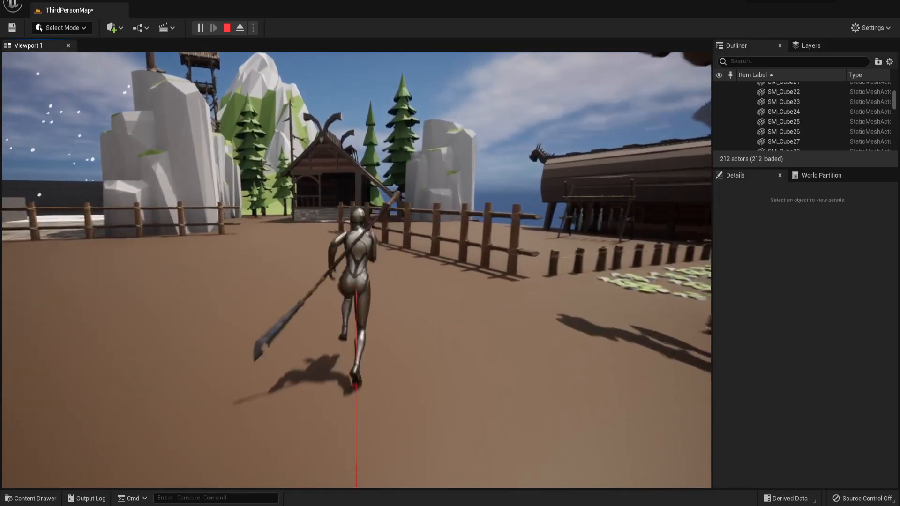
key("w")
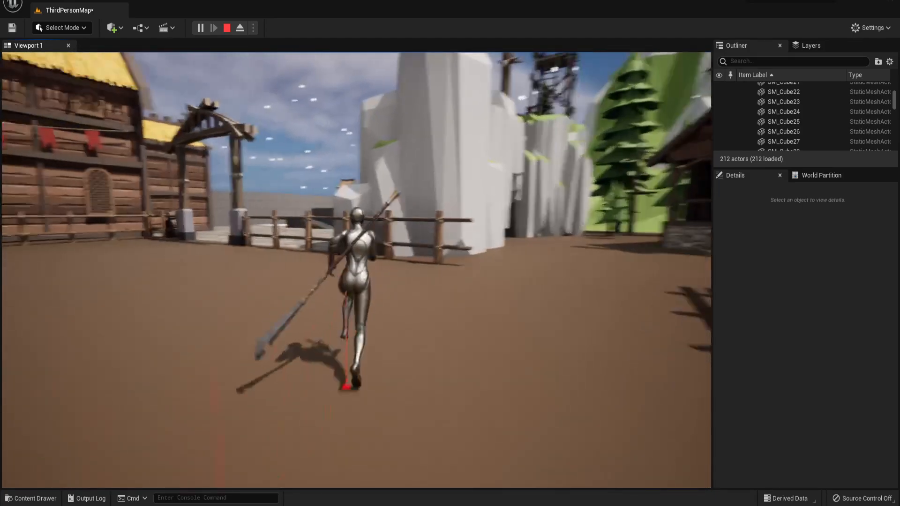
key("w")
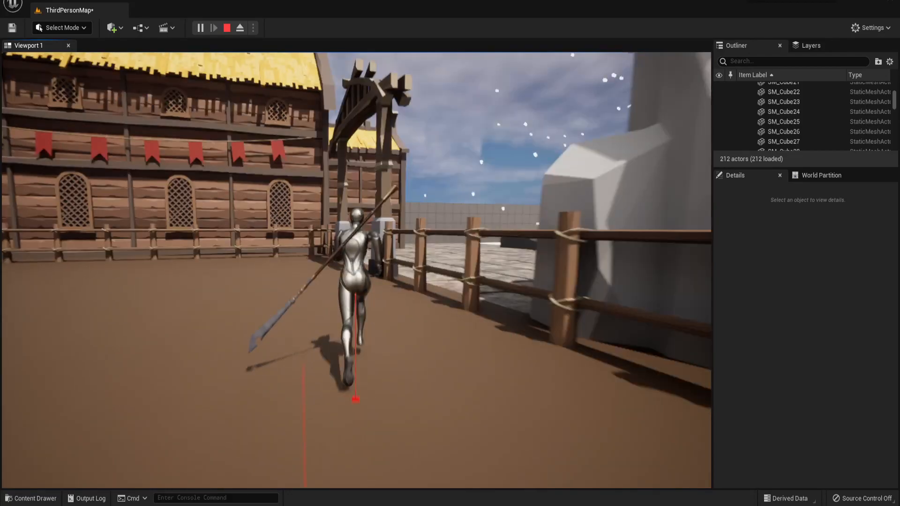
key("w")
key("w")
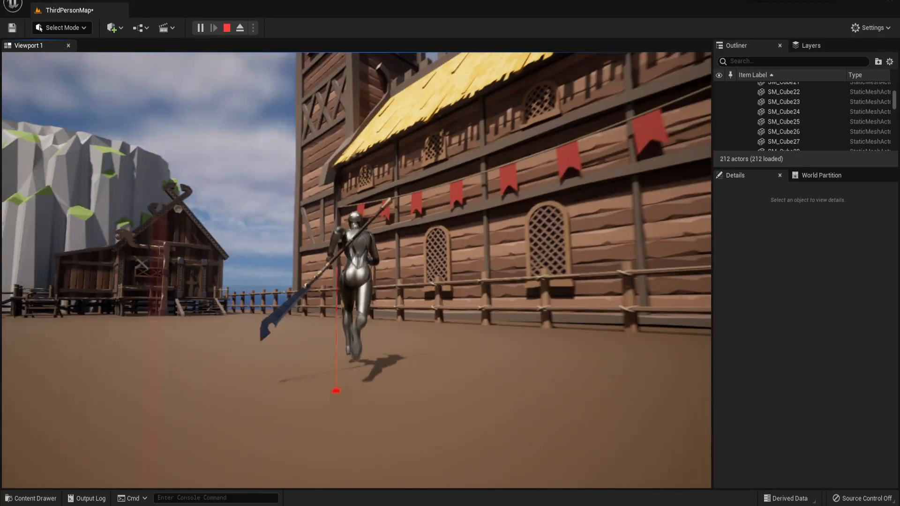
key("w")
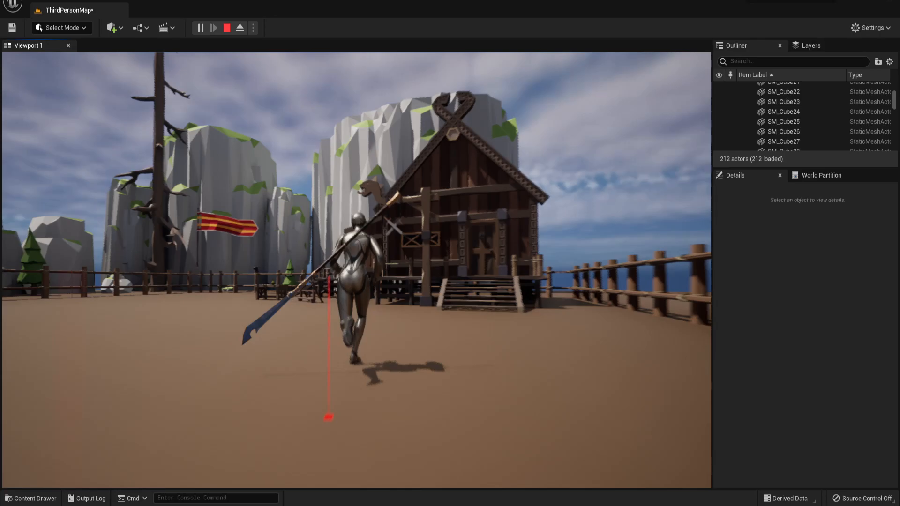
key("w")
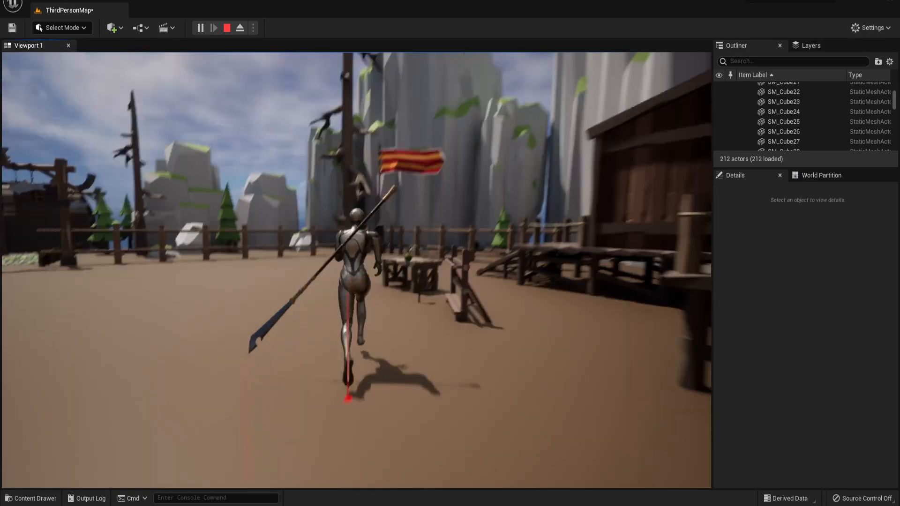
key("Escape")
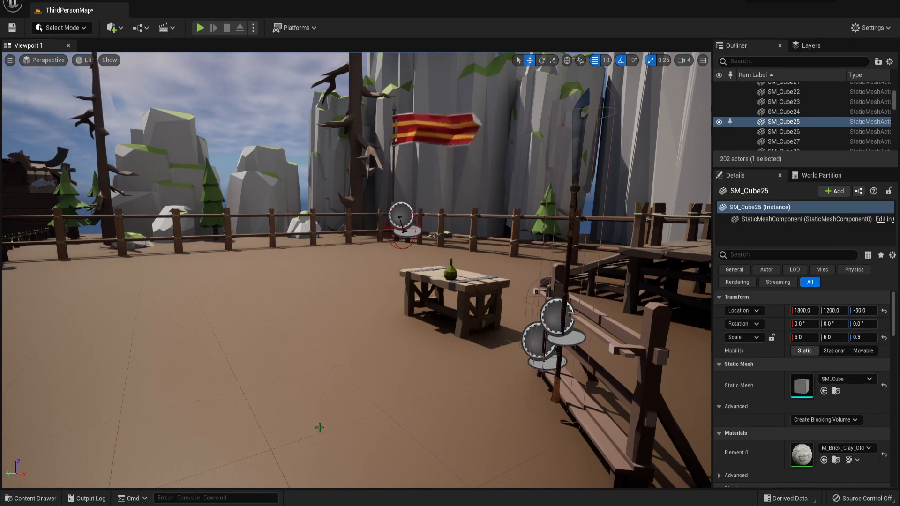
- Switch back to the SpearFoley_MetaSoundSource window and set the Stereo Mixer's Gain 0 to 0.3
mouse_move(677, 505)
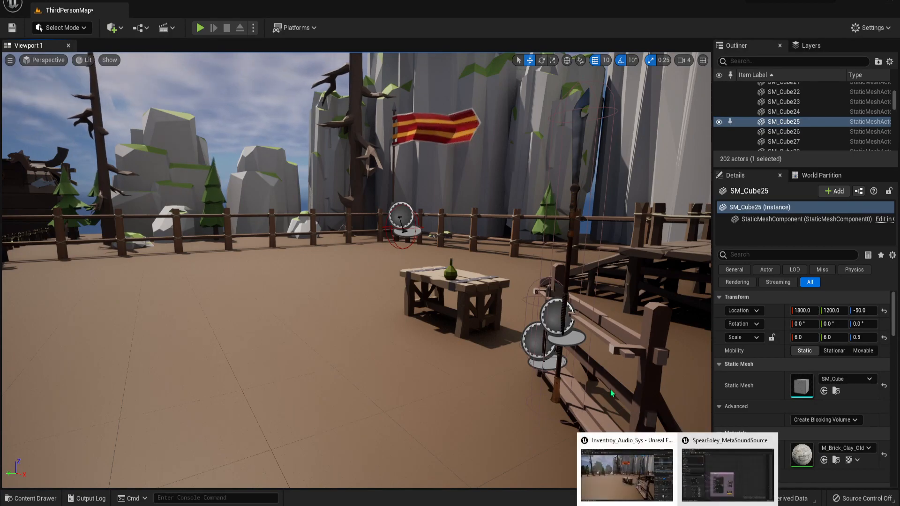
left_click(705, 466)
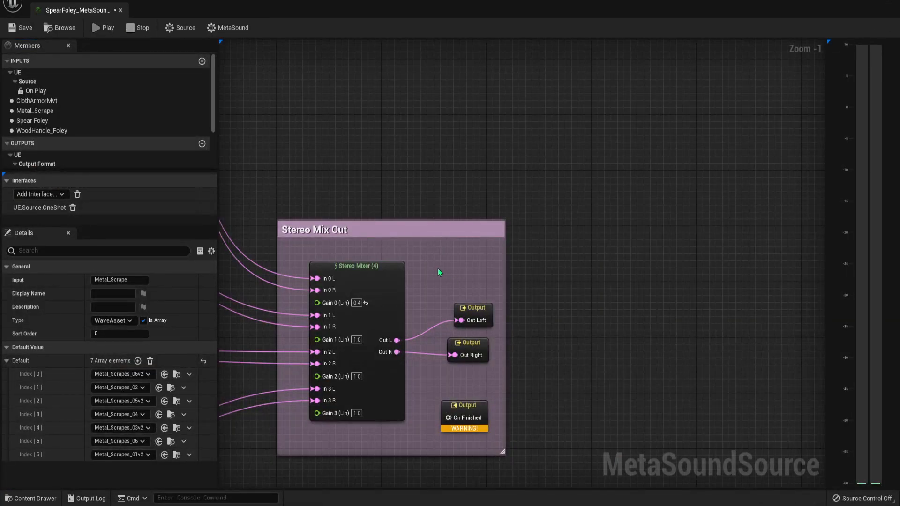
left_click(357, 303)
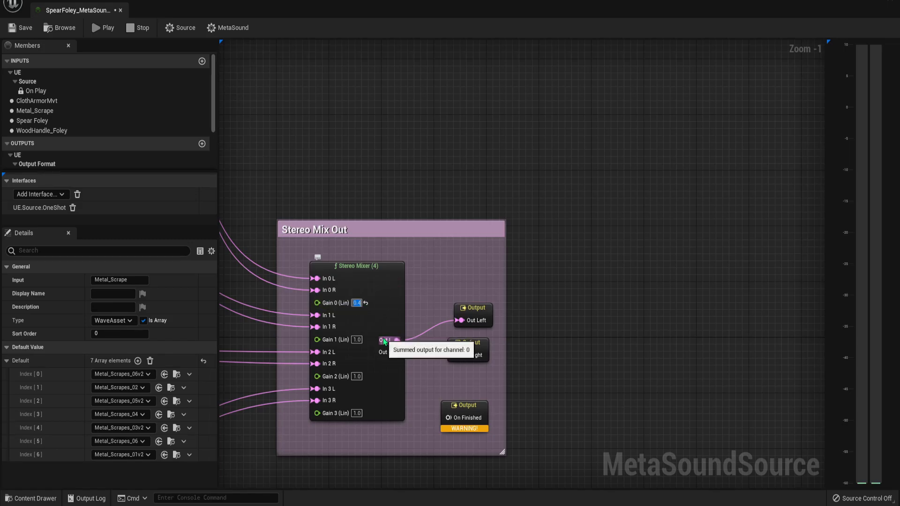
type("3.0")
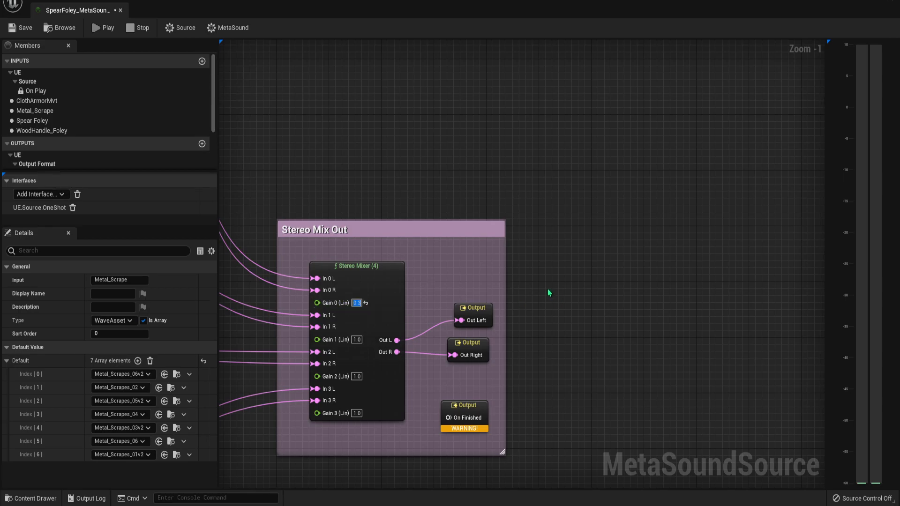
- Set the Random (Float) pitch range in the ClothMvtFoley section to a Max of 1 and a Min of -1
right_click_drag(544, 289, 741, 276)
right_click_drag(234, 281, 733, 271)
right_click_drag(558, 286, 530, 338)
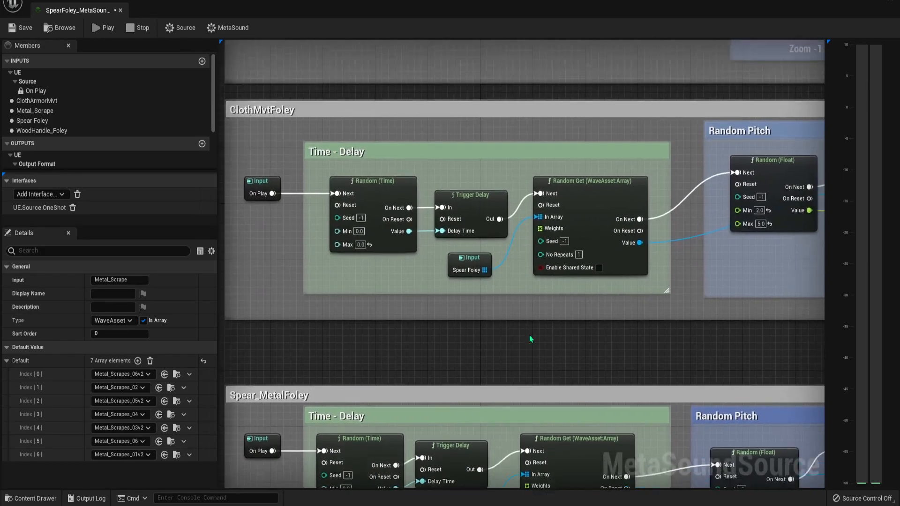
right_click_drag(416, 266, 440, 287)
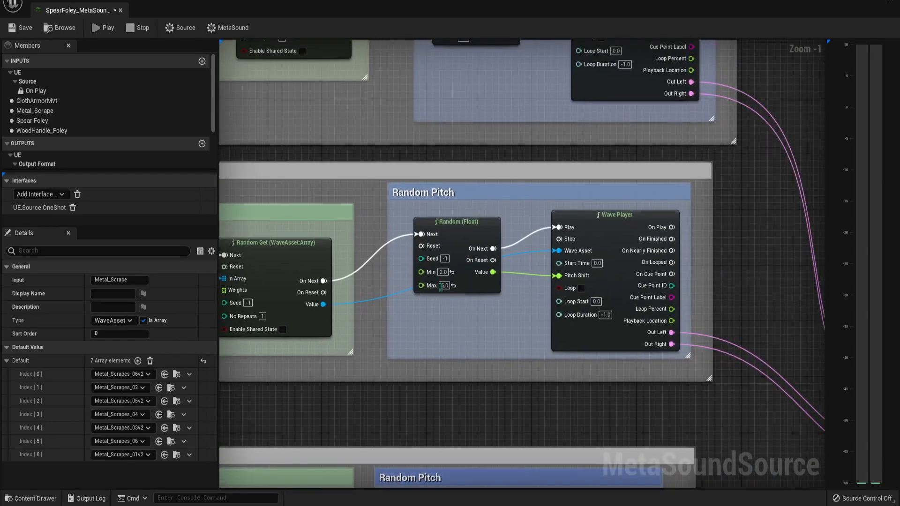
left_click(444, 285)
type("1")
key("Return")
left_click(442, 273)
type("-1")
key("Return")
- Open the Min pitch value of the Random (Float) node in the Metal_Scrape_Spear section for editing
right_click_drag(407, 352, 384, 488)
right_click_drag(406, 300, 436, 460)
right_click_drag(377, 366, 609, 302)
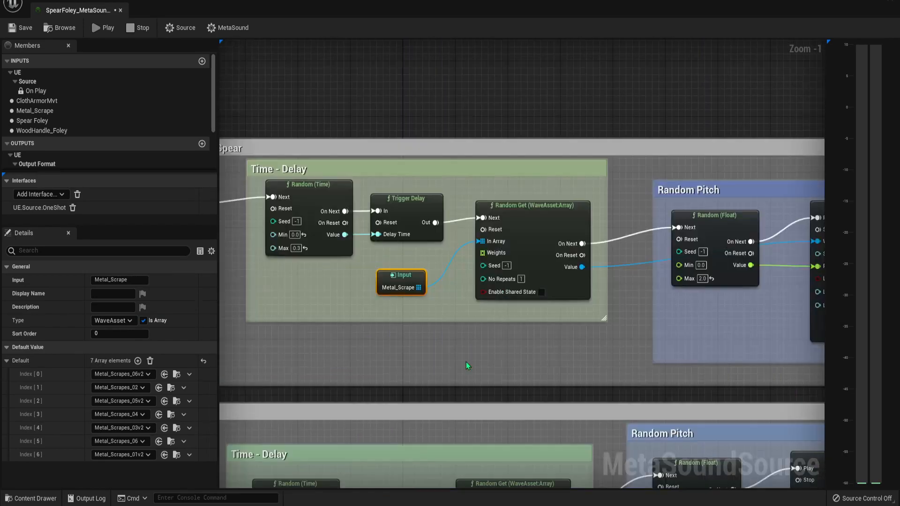
right_click_drag(454, 367, 235, 400)
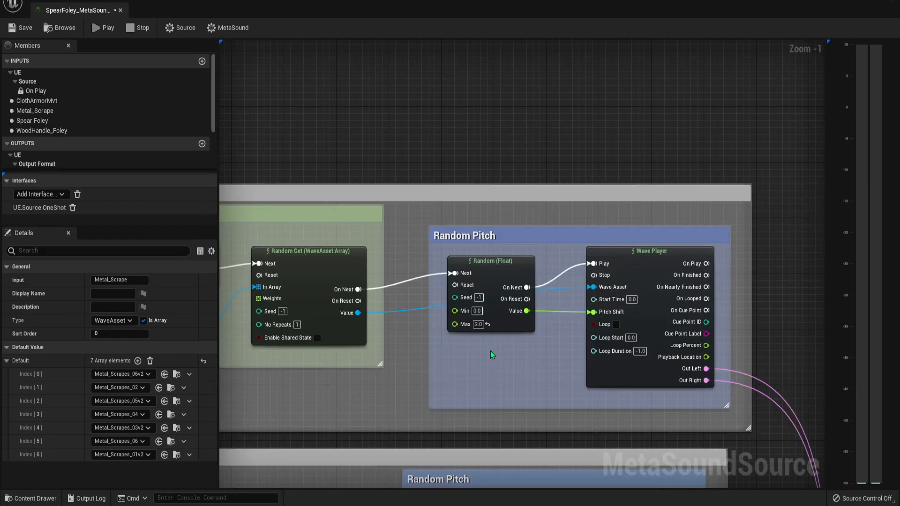
left_click(478, 311)
right_click(471, 395)
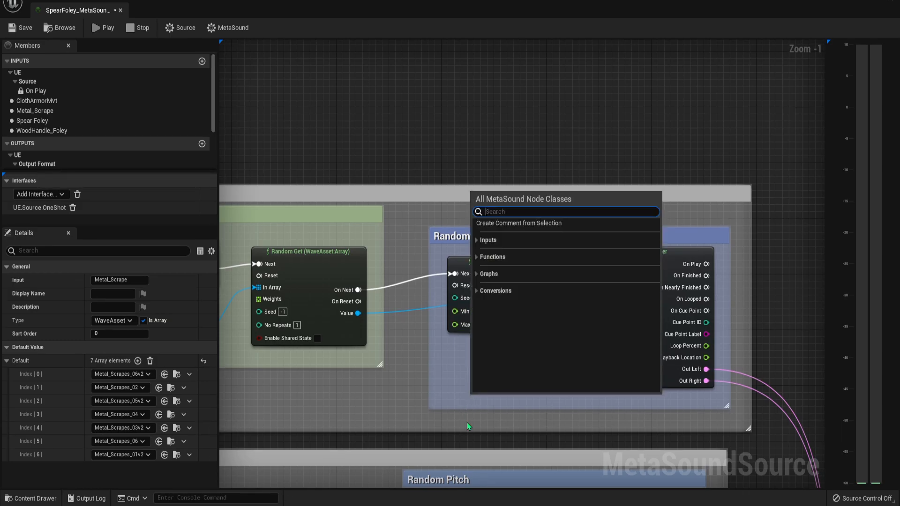
left_click(418, 416)
- Set the Min pitch value of the Random (Float) node in the Spear_MetalFoley section to -1
right_click_drag(435, 363, 404, 264)
left_click(417, 205)
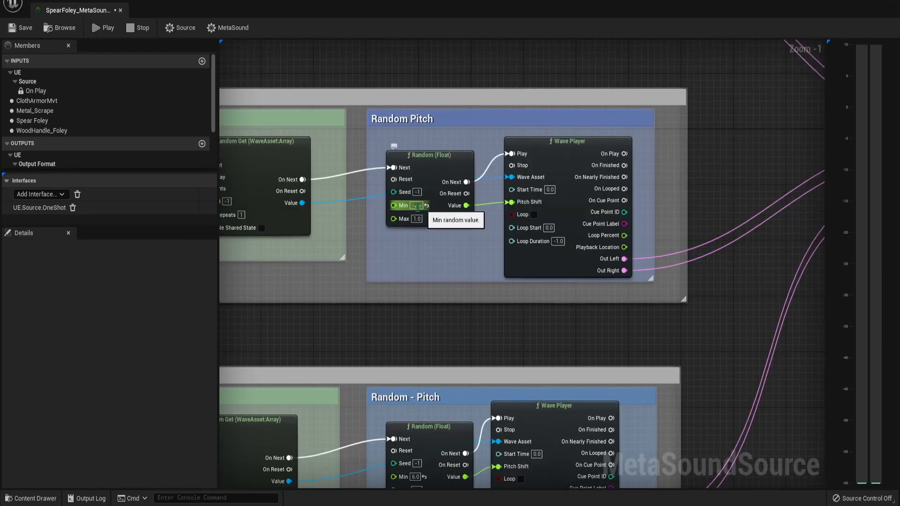
type("-1")
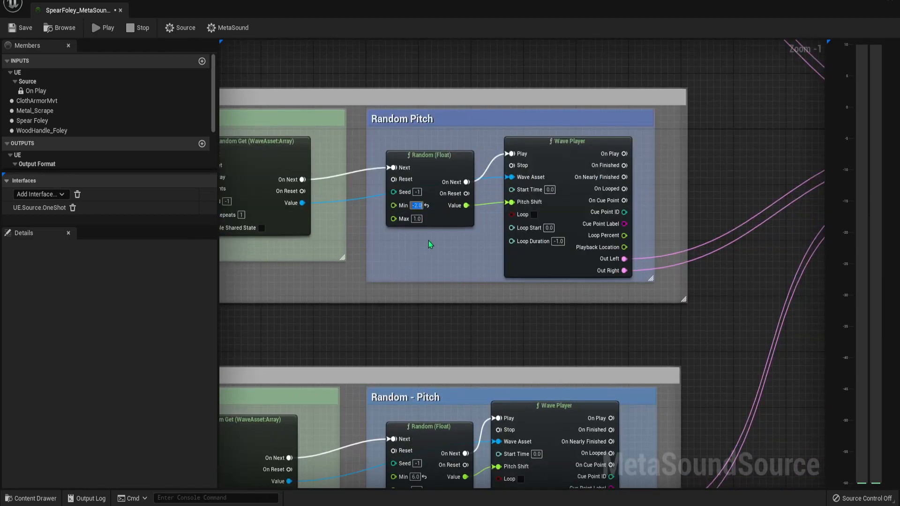
left_click(404, 330)
- Set the Random (Time) Max delay to 0.4 in the ClothMvtFoley section and to 0 in the Spear_MetalFoley section
right_click_drag(403, 329, 552, 298)
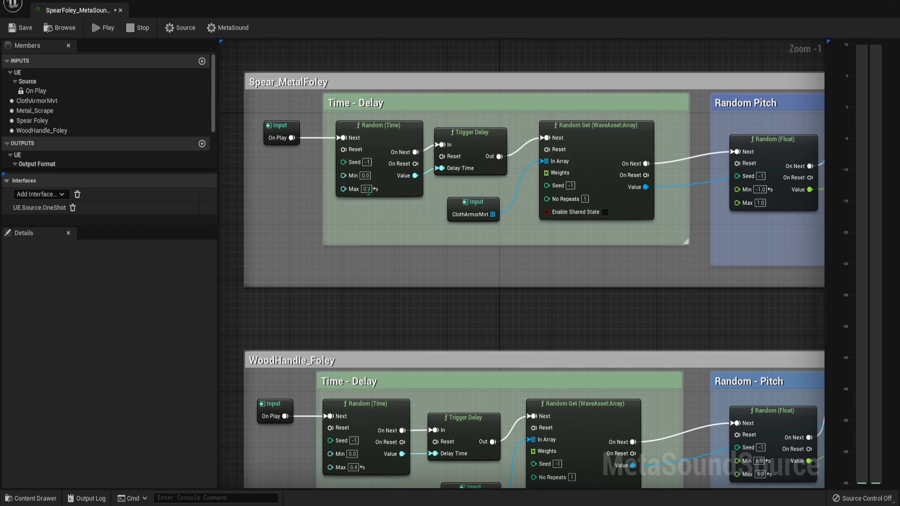
right_click_drag(386, 44, 416, 205)
key("Tab")
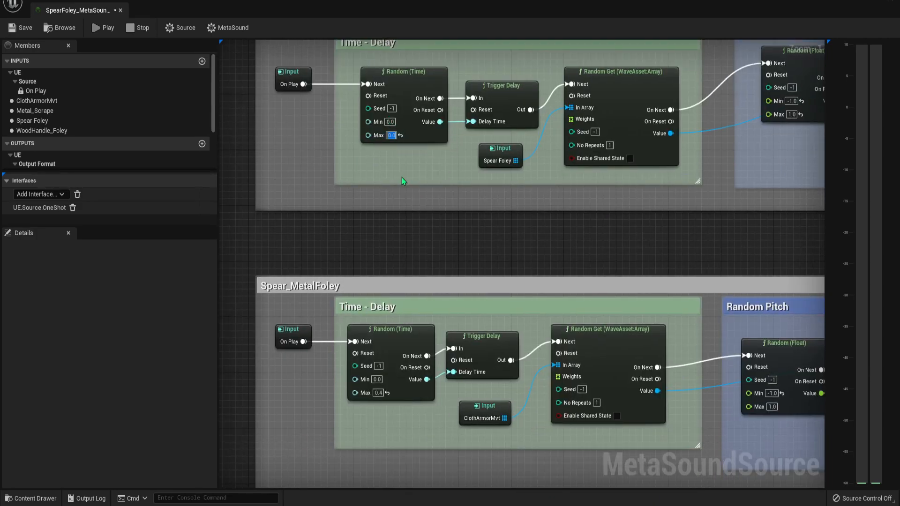
key("BackSpace")
left_click(379, 392)
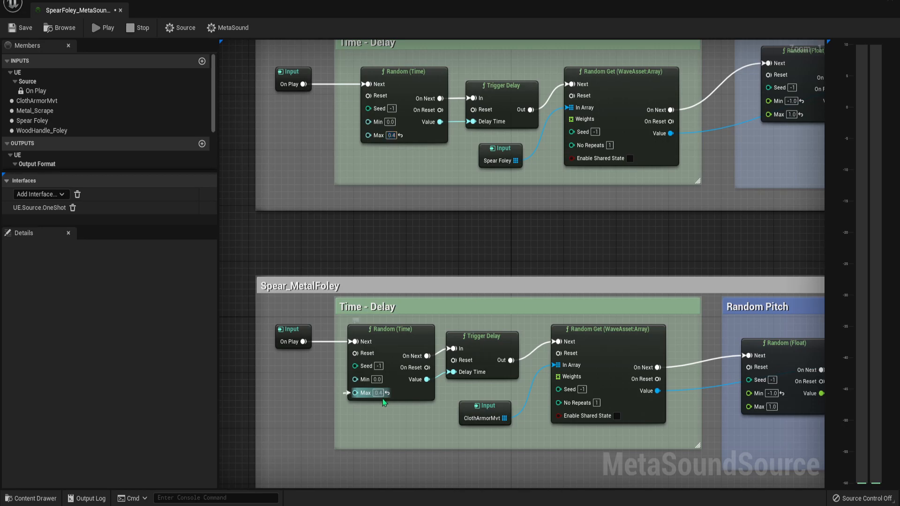
type("0")
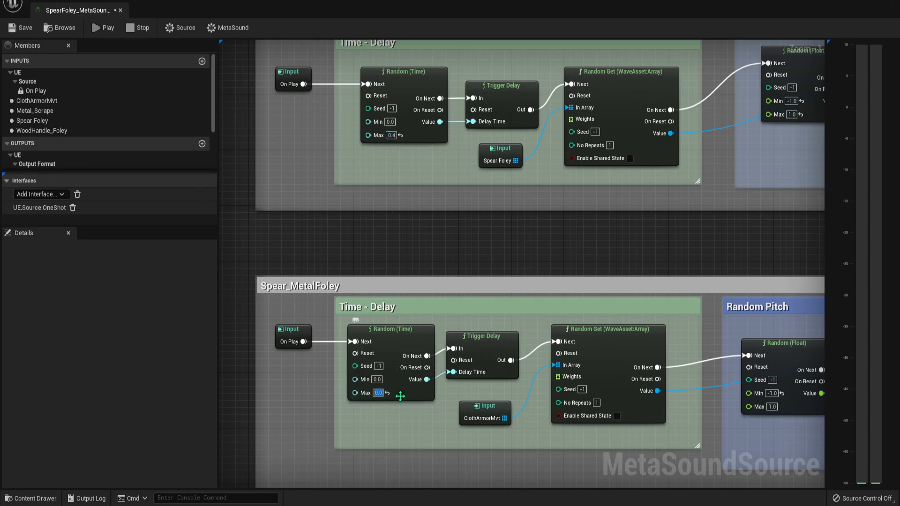
- Set the Random (Float) pitch range in the WoodHandle_Foley section to a Max of 6 and a Min of 3
right_click_drag(402, 395, 370, 148)
right_click_drag(364, 211, 342, 40)
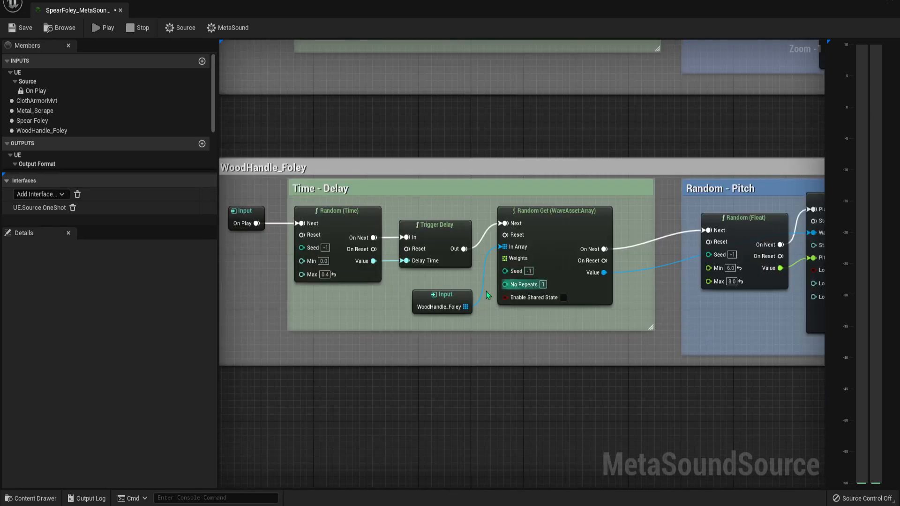
right_click_drag(665, 349, 355, 347)
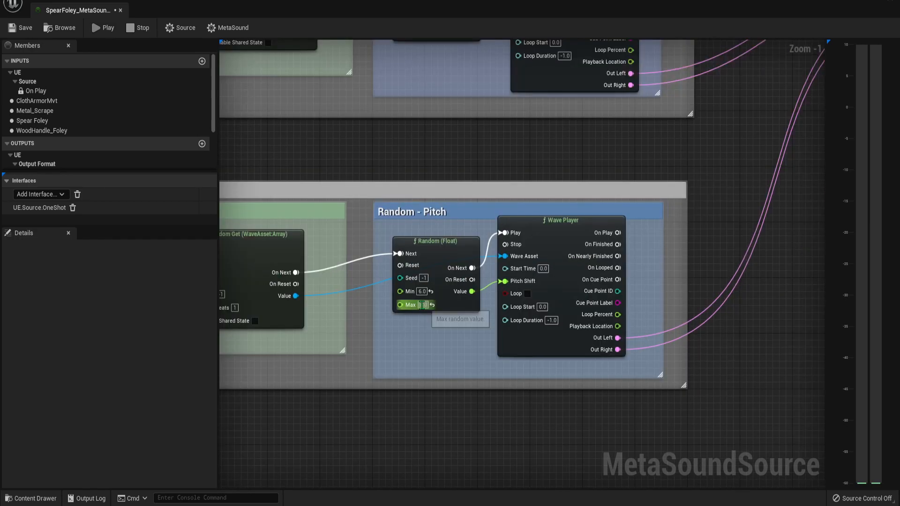
left_click(423, 304)
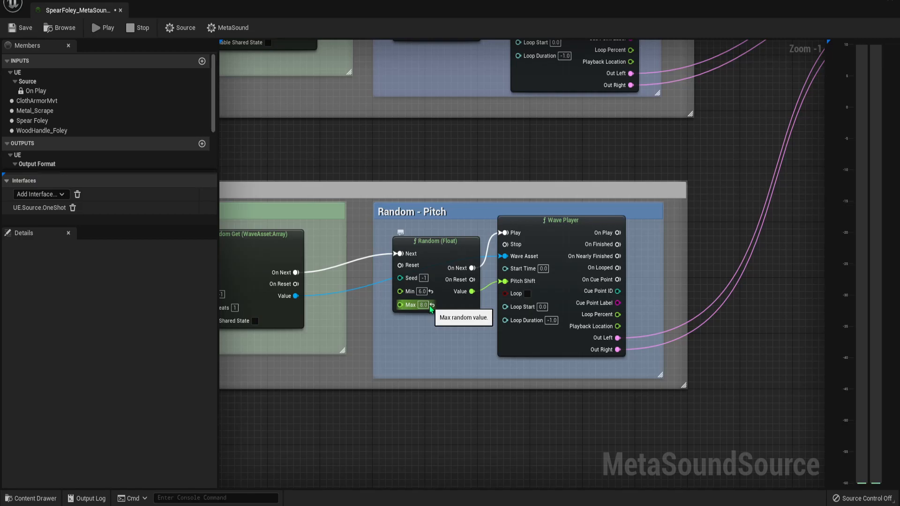
type("6")
left_click(422, 292)
type("0")
key("Return")
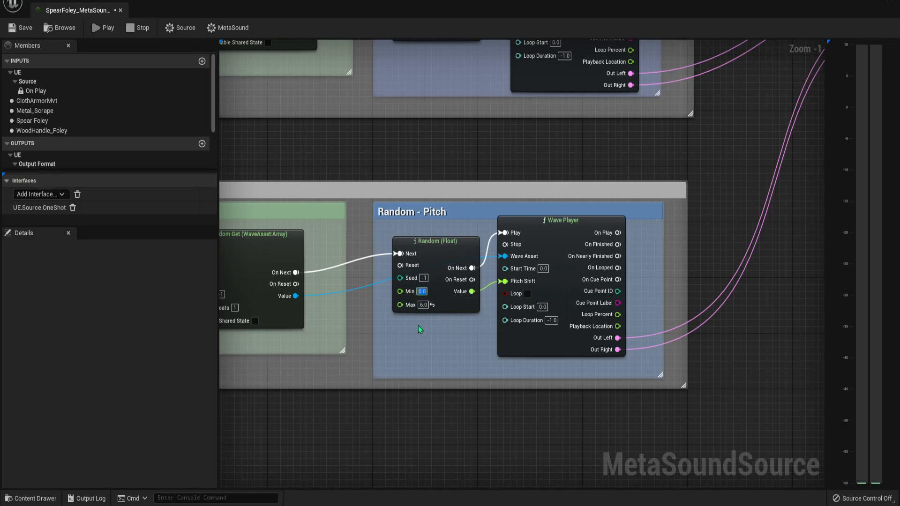
type("3")
- Audition the spear foley MetaSound several times to hear the new wood handle pitch range
left_click(100, 28)
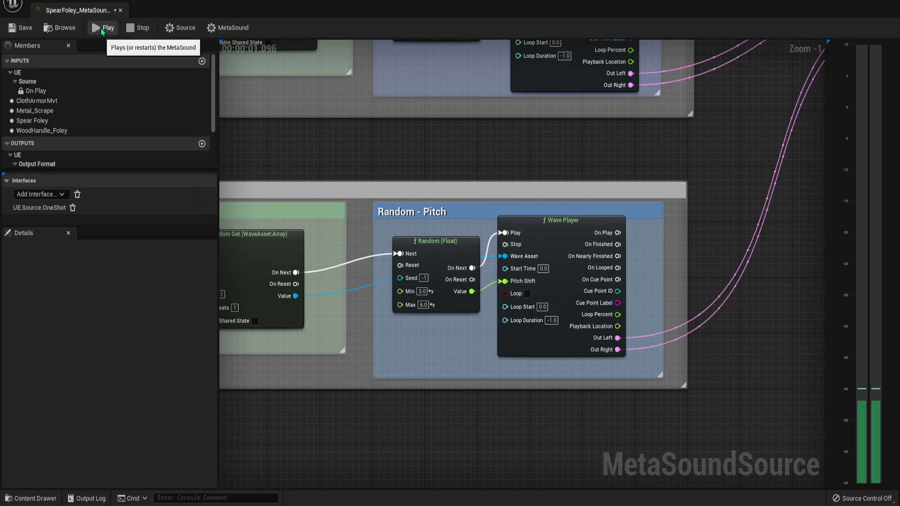
left_click(101, 28)
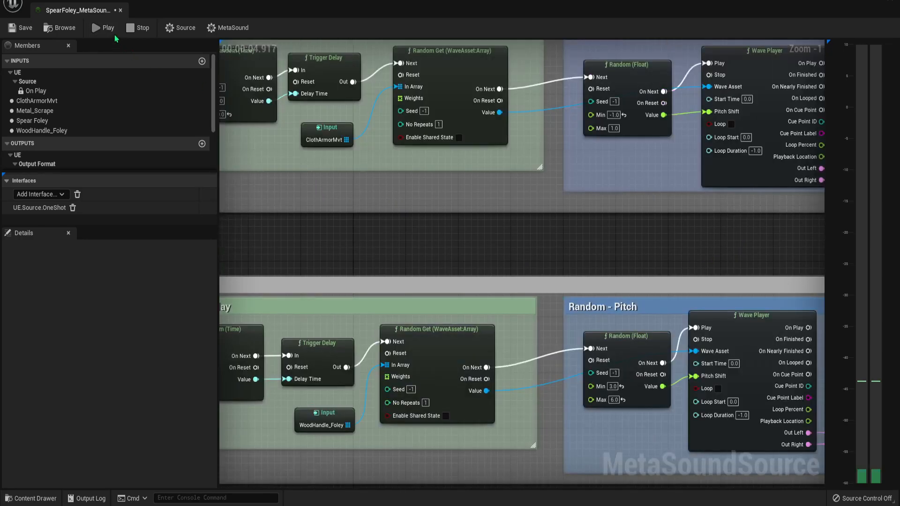
left_click(112, 30)
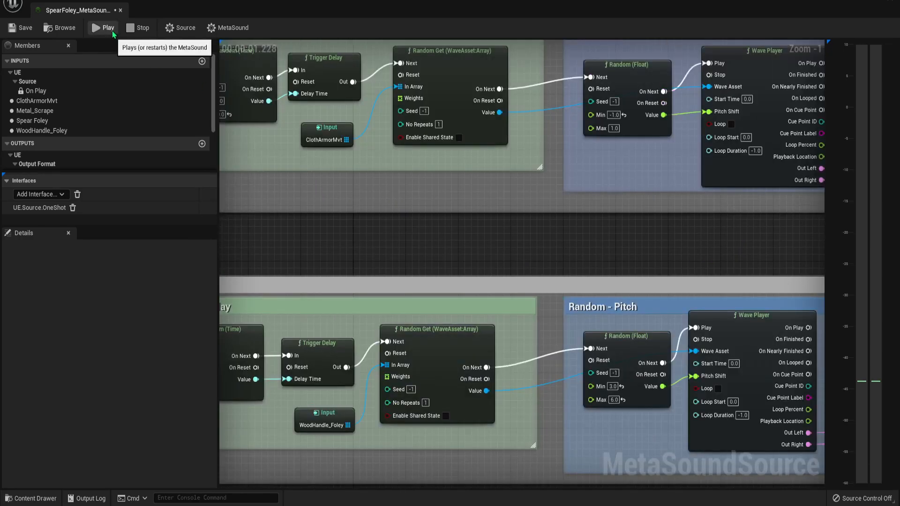
left_click(112, 31)
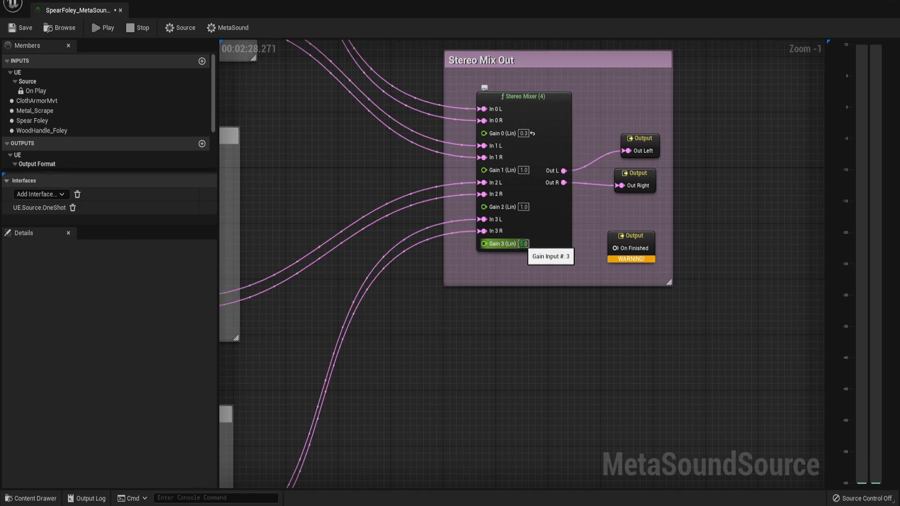
- Open the Gain 3 value of the Stereo Mixer for editing and audition the spear foley MetaSound again
left_click(523, 244)
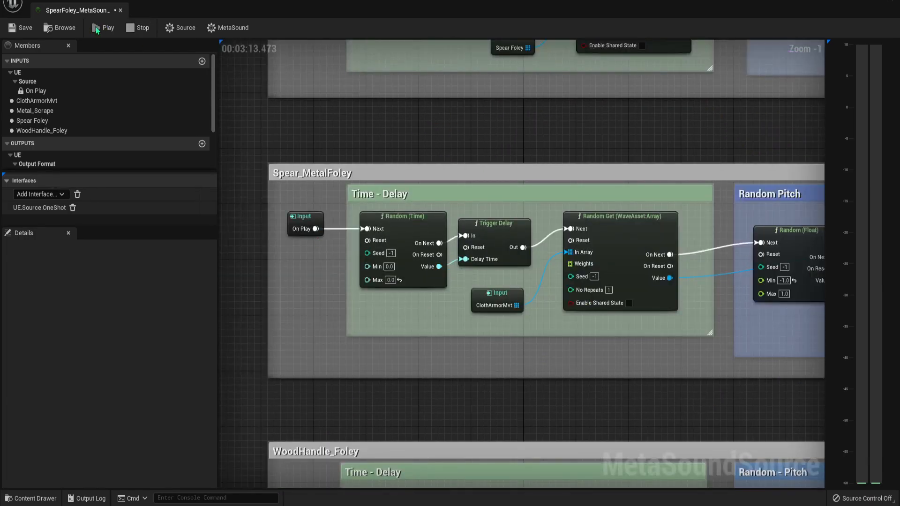
left_click(96, 28)
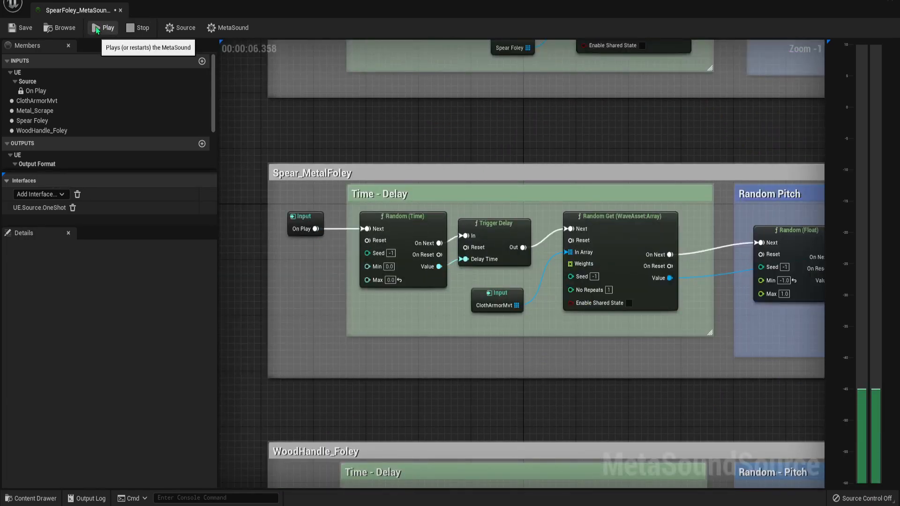
left_click(96, 26)
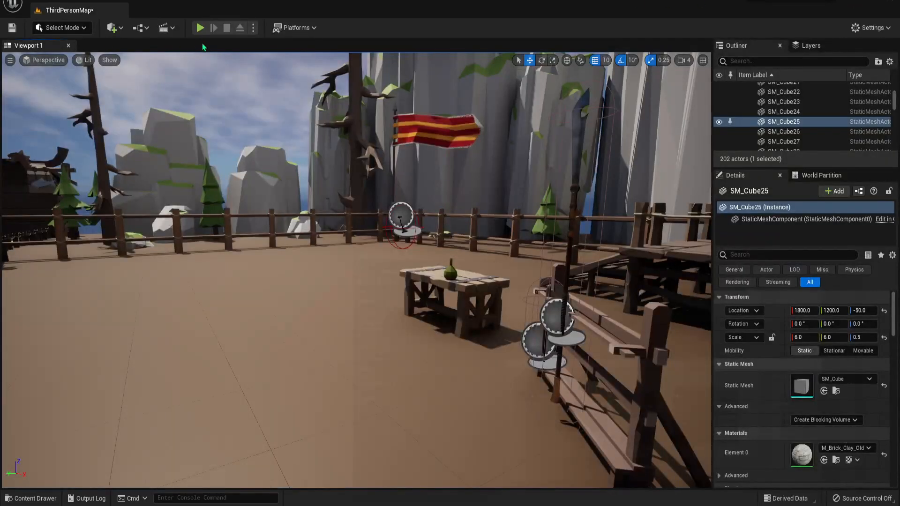
- Test the spear foley in-game by running the character around the ThirdPersonMap level, then end the play session
left_click(200, 27)
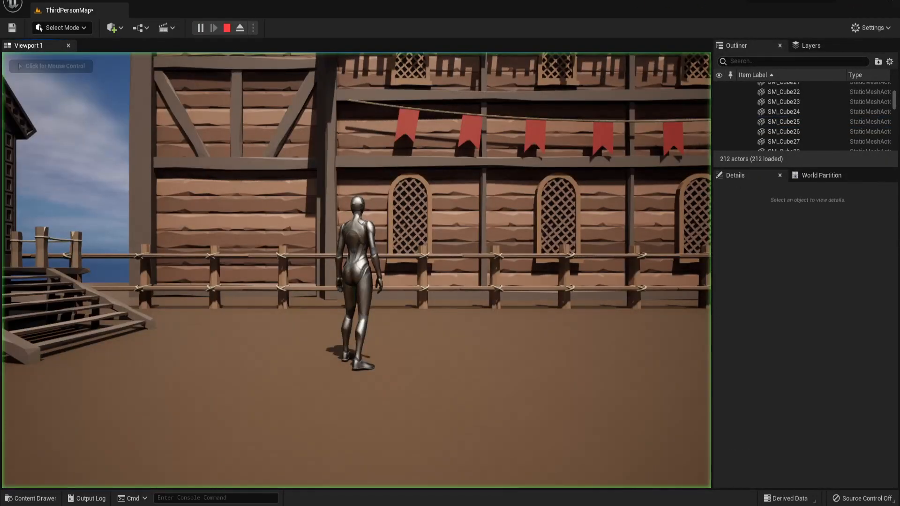
key("w")
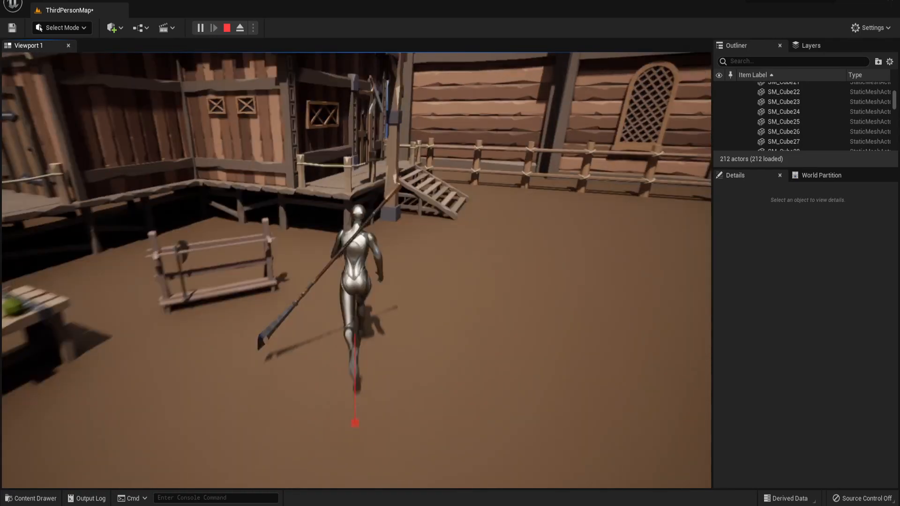
key("Escape")
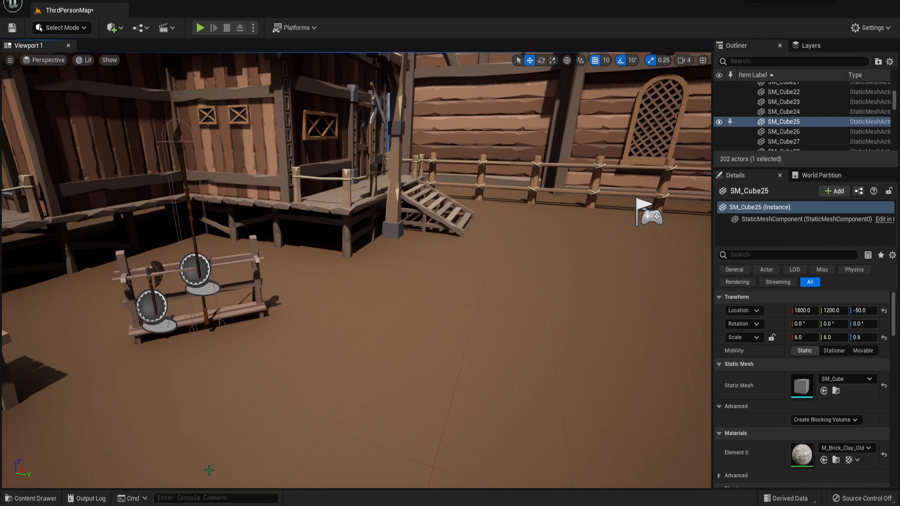
- Browse the ThirdPerson Blueprints folder in the project content
left_click(31, 498)
scroll(77, 451, "down", 2)
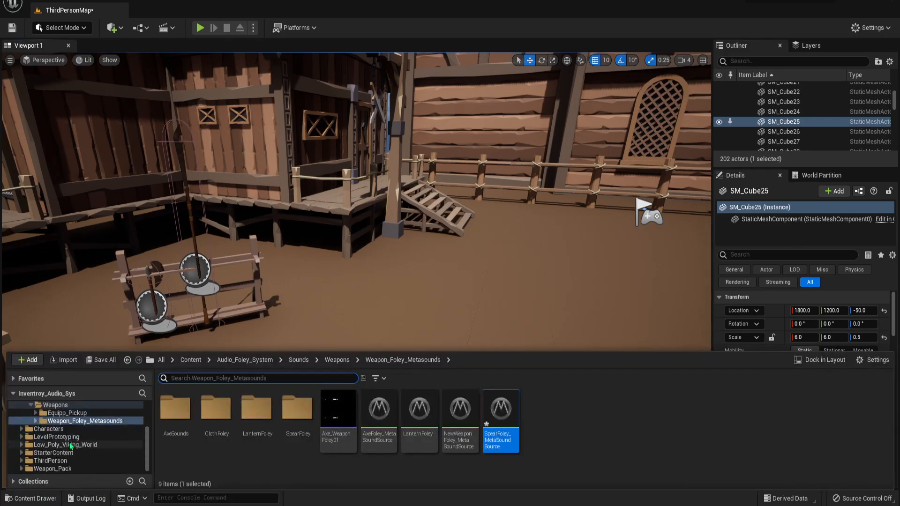
left_click(51, 461)
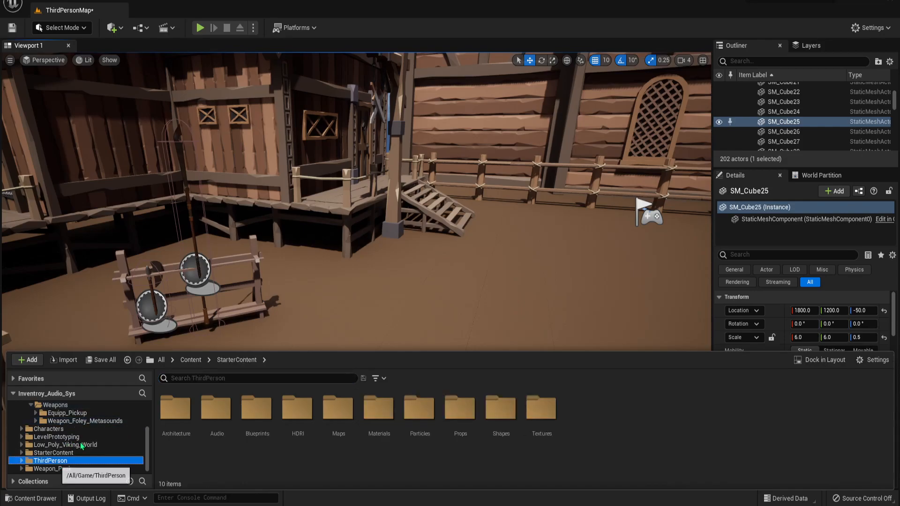
double_click(174, 408)
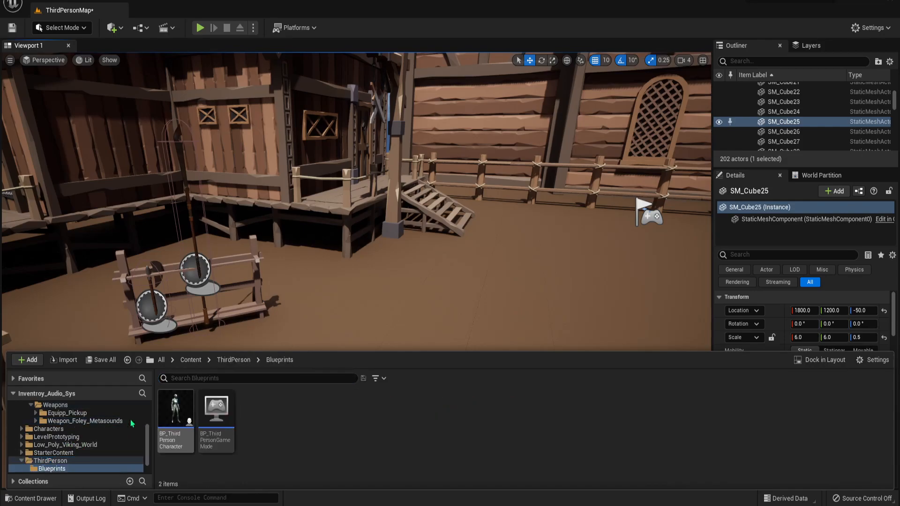
scroll(78, 461, "up", 3)
scroll(77, 454, "up", 1)
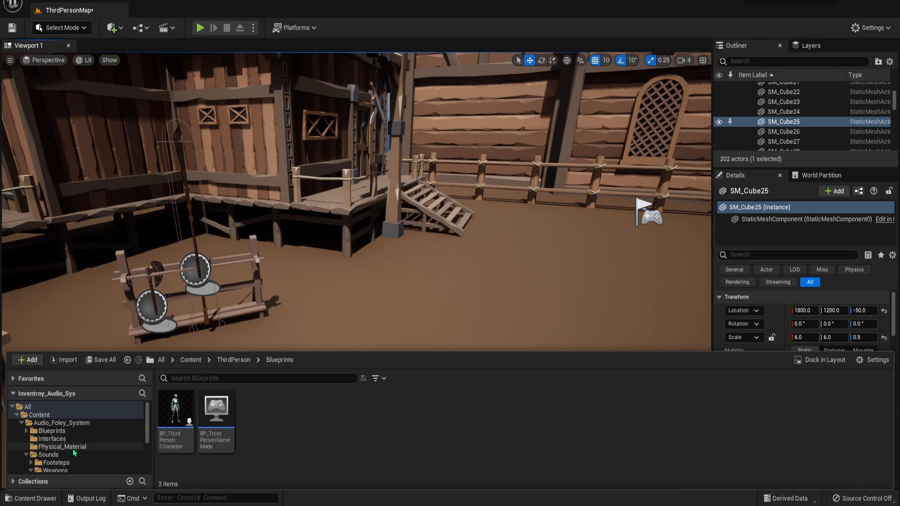
- Open the ABP_Quinn animation blueprint from the Characters/Mannequins/Animations folder
scroll(75, 452, "down", 3)
left_click(52, 446)
left_click(176, 410)
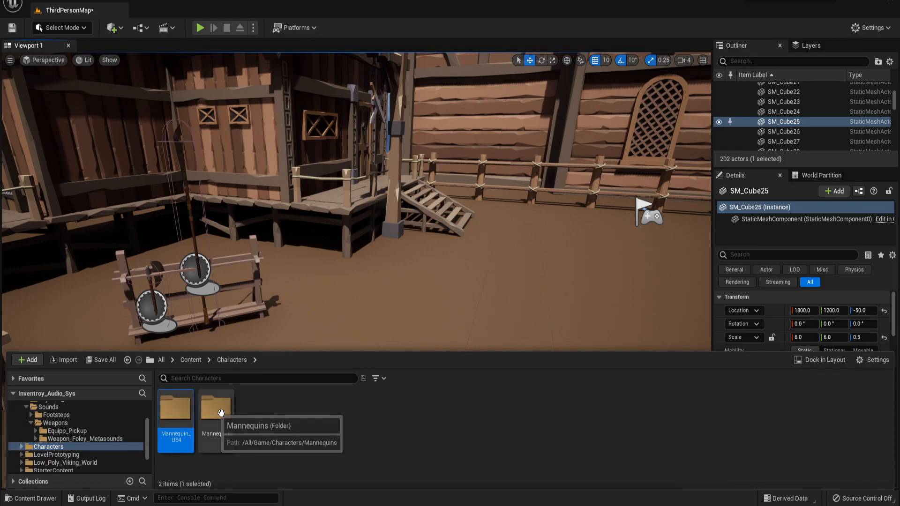
double_click(220, 412)
double_click(175, 413)
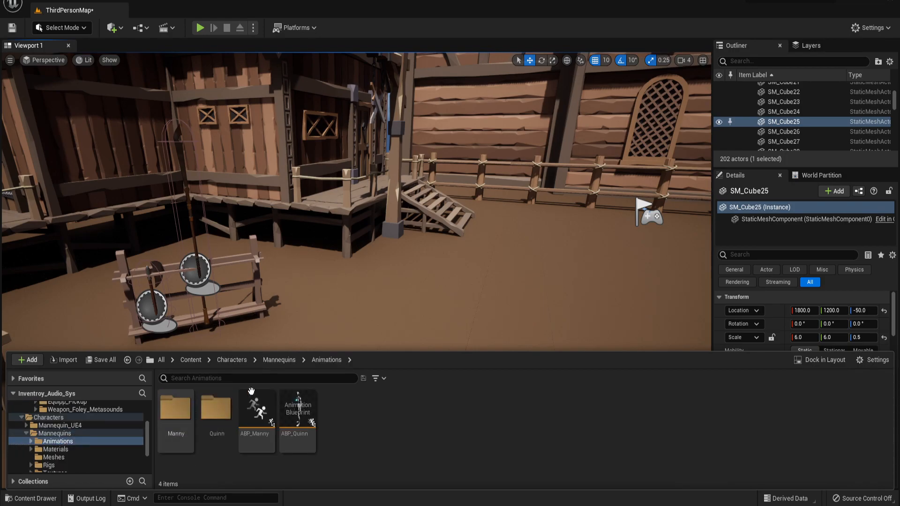
left_click(290, 416)
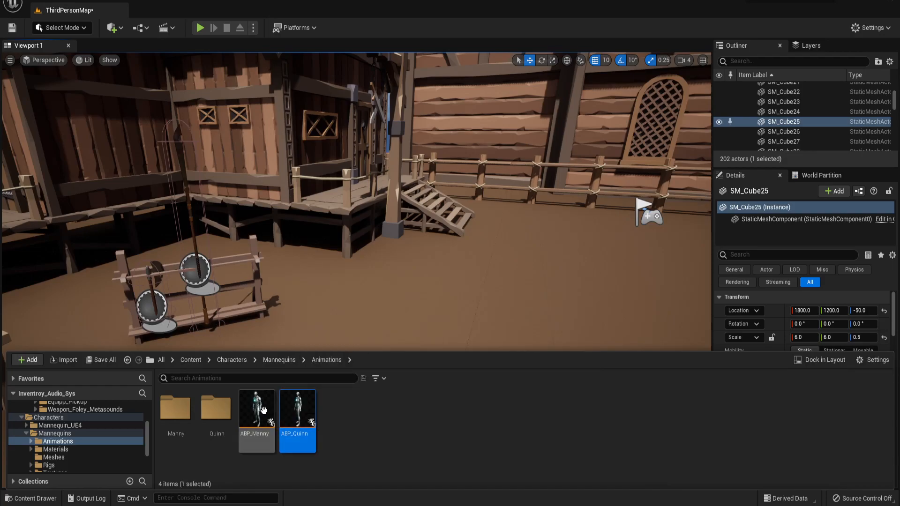
double_click(298, 414)
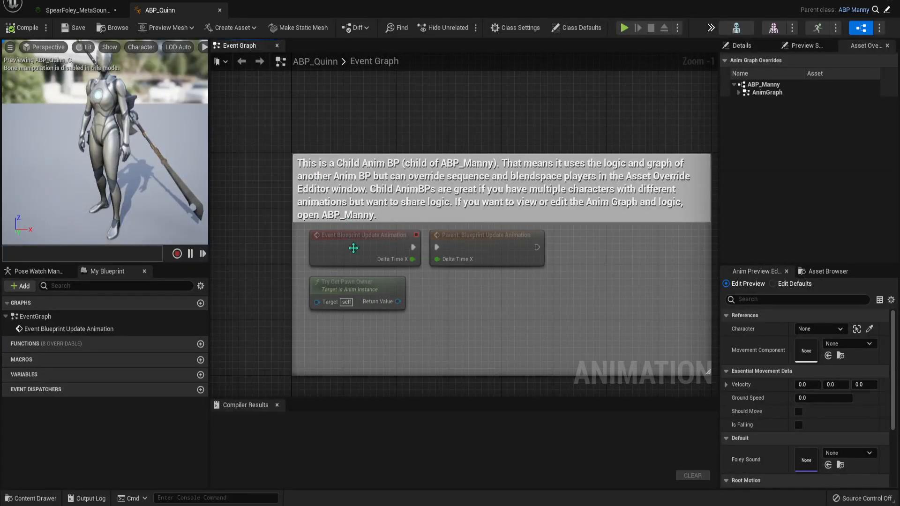
- Switch from ABP_Quinn to the animation editor and open the MF_Run_Fwd sequence
left_click(824, 32)
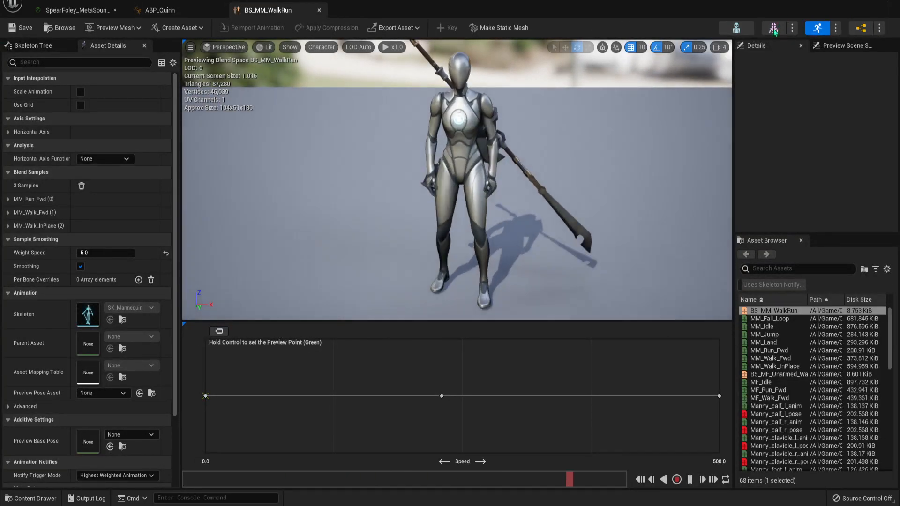
scroll(789, 383, "down", 1)
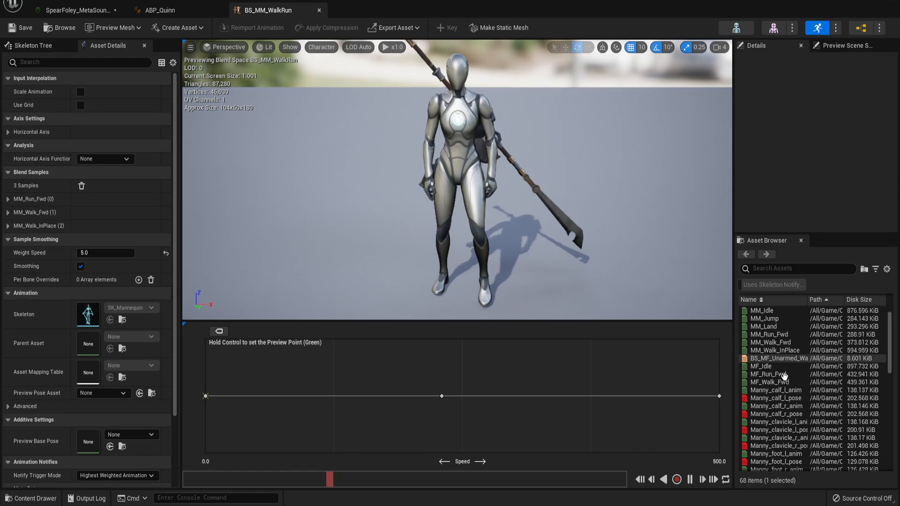
left_click(783, 375)
left_click(787, 382)
double_click(791, 374)
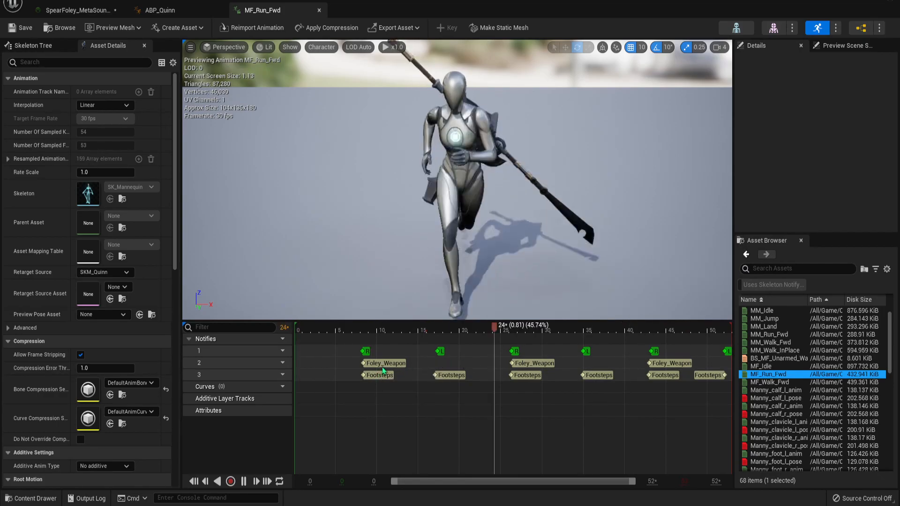
- Scrub the MF_Run_Fwd timeline around the first Foley_Weapon and Footsteps notifies to examine their timing against the footfall
left_click(366, 326)
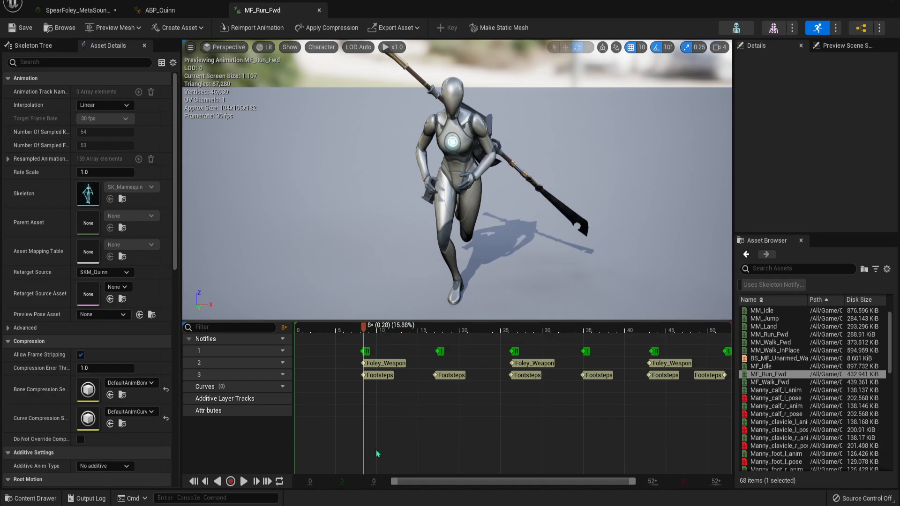
left_click(369, 331)
left_click_drag(379, 331, 397, 338)
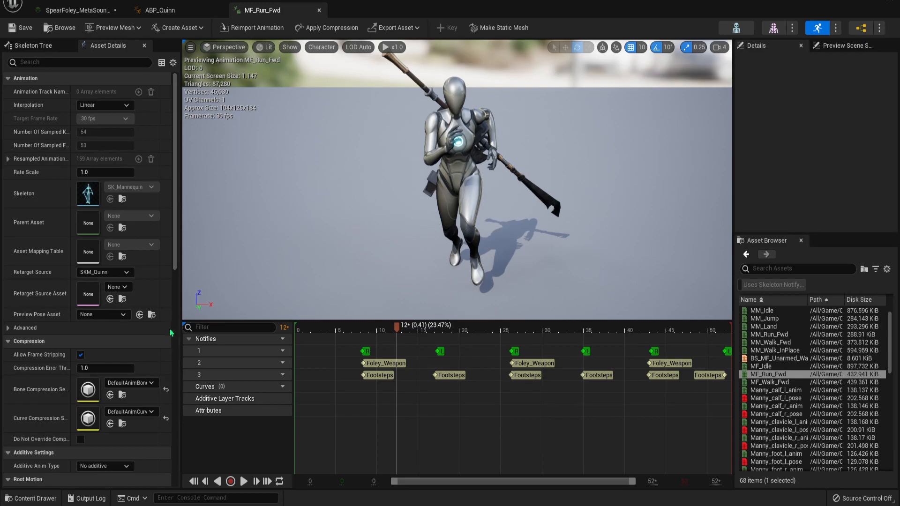
left_click_drag(384, 321, 356, 332)
left_click(367, 332)
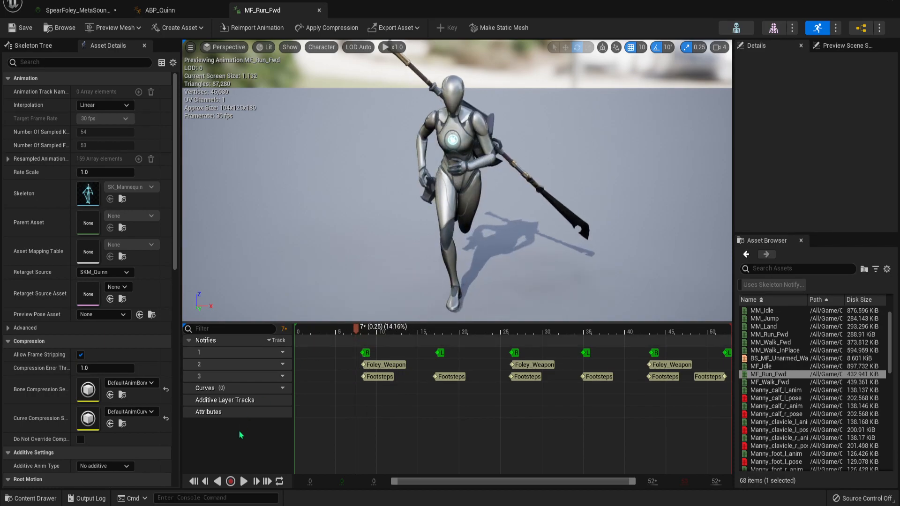
- Play back the MF_Run_Fwd animation to watch the notifies pass, then pause and return to the first frame
left_click(243, 481)
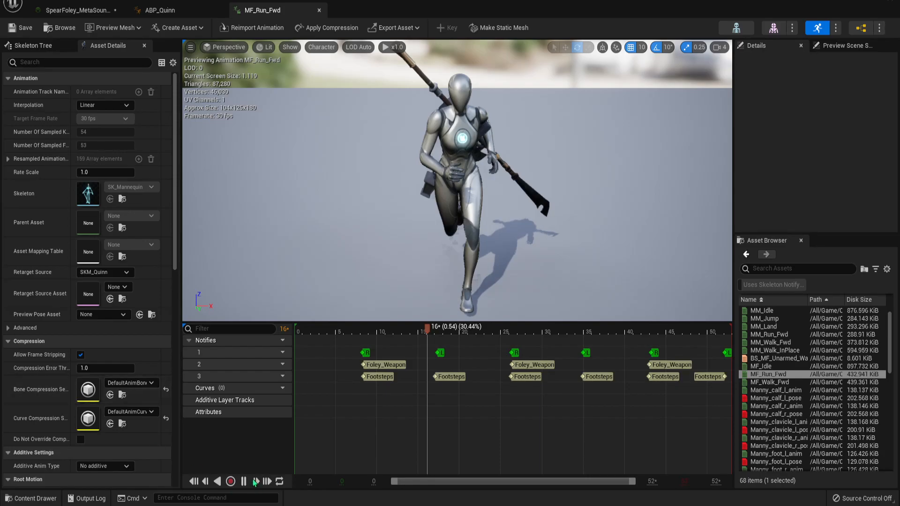
left_click(194, 481)
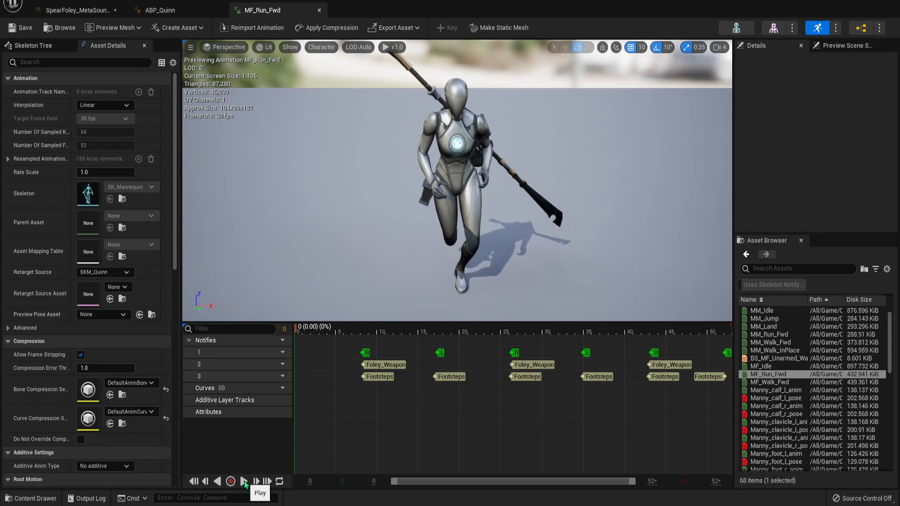
left_click(244, 481)
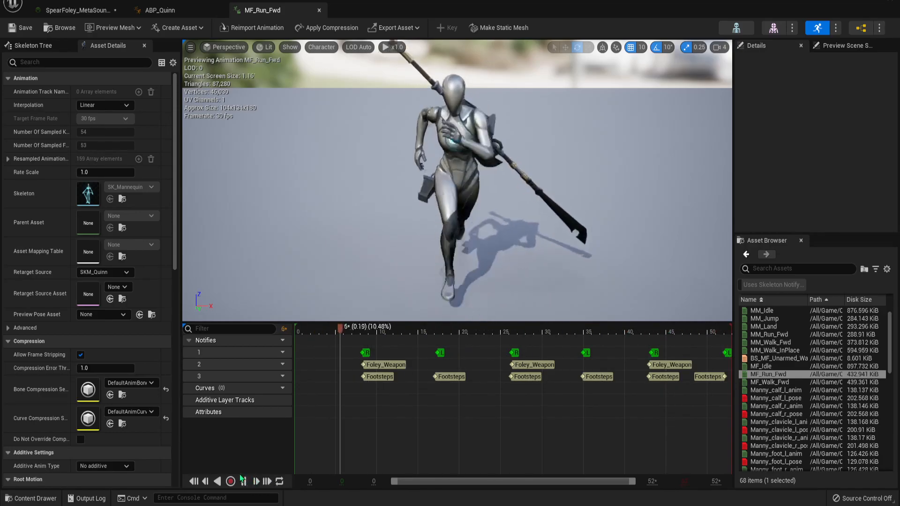
left_click(243, 481)
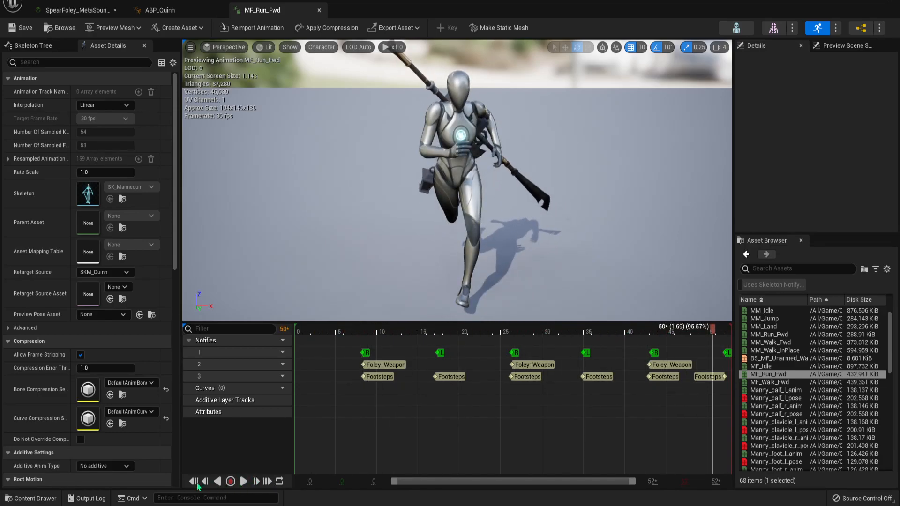
left_click(194, 482)
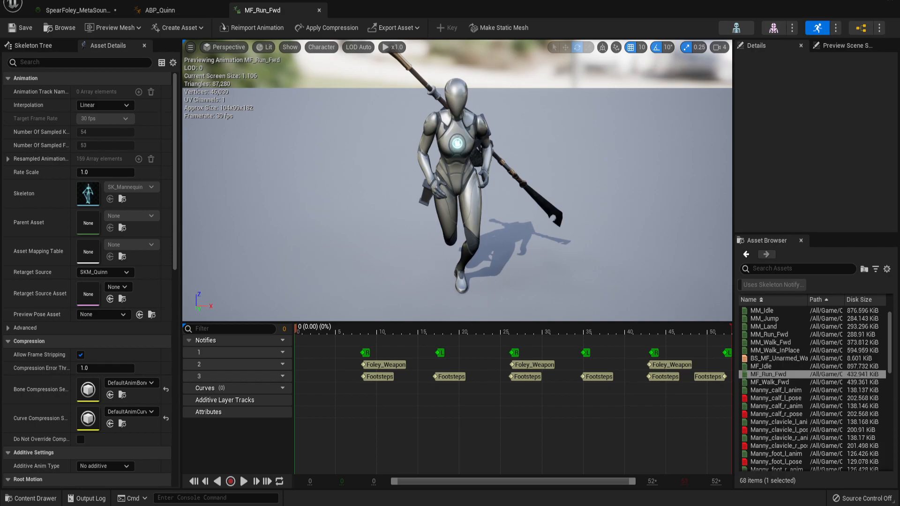
- Scrub the run animation near the first Foley_Weapon notify and bring the playhead back to frame 0
left_click(373, 331)
left_click(308, 330)
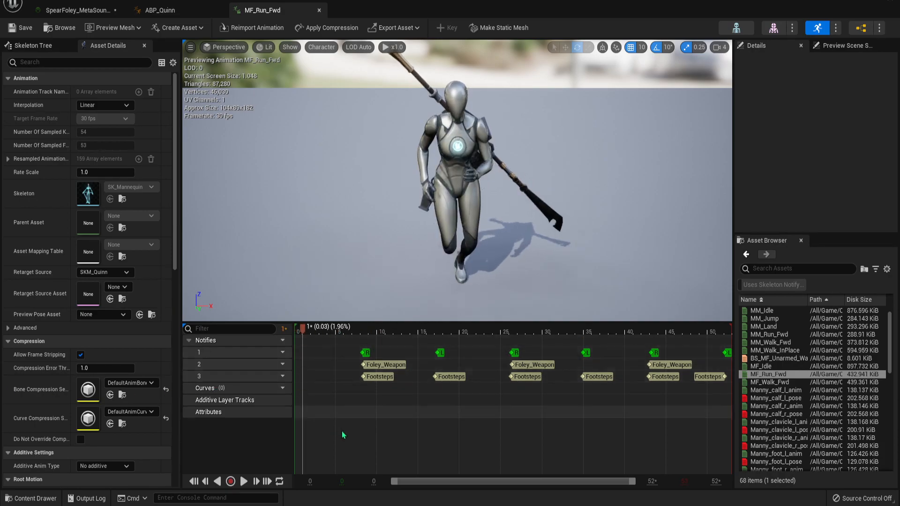
left_click_drag(286, 329, 279, 329)
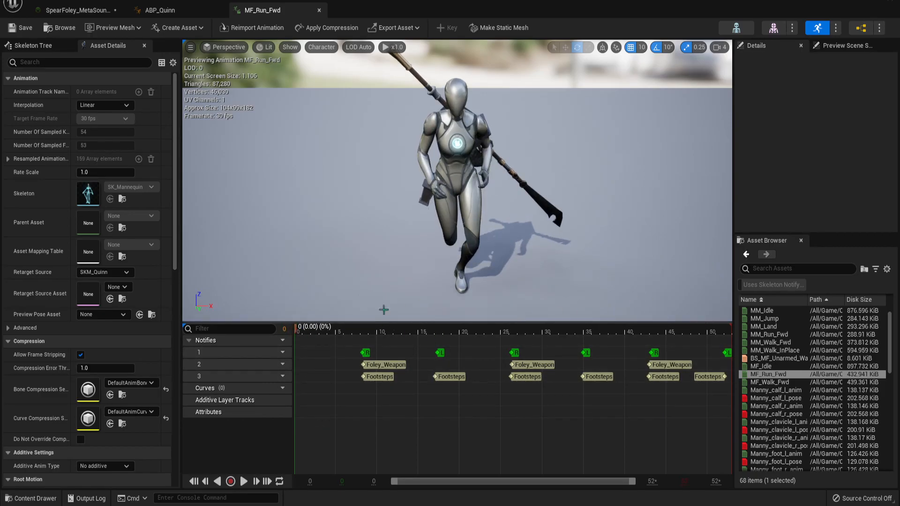
- Select the first two Foley_Weapon notifies one after the other and examine their trigger settings
left_click(391, 366)
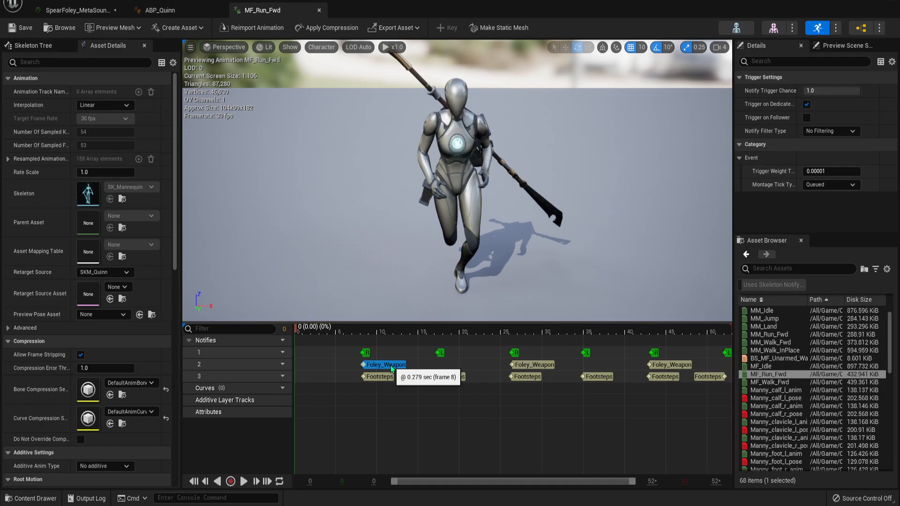
left_click(527, 366)
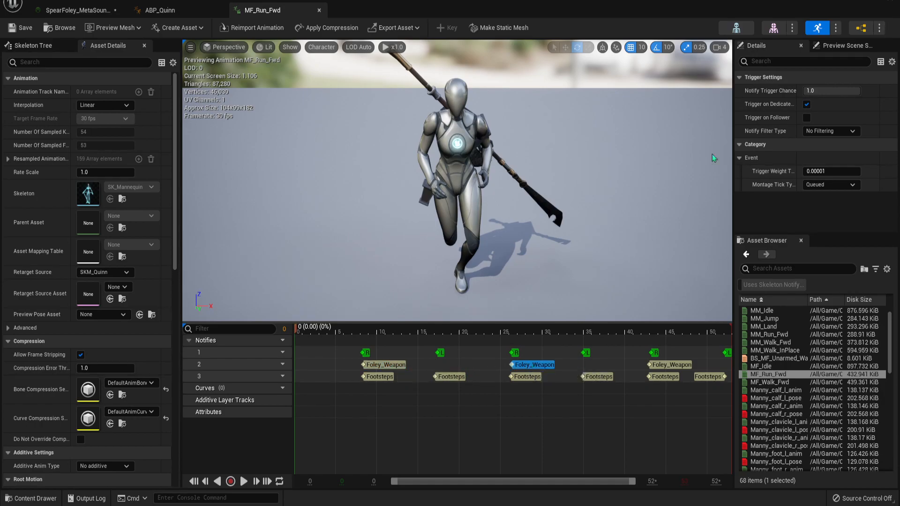
left_click(837, 52)
left_click(756, 45)
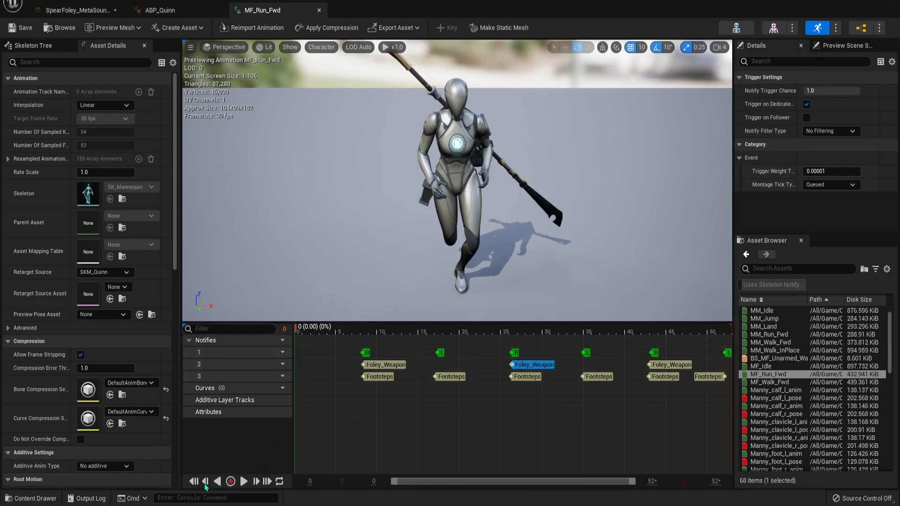
- Play back MF_Run_Fwd, restart it from the beginning of the loop and pause it to review the notify timing
left_click(244, 482)
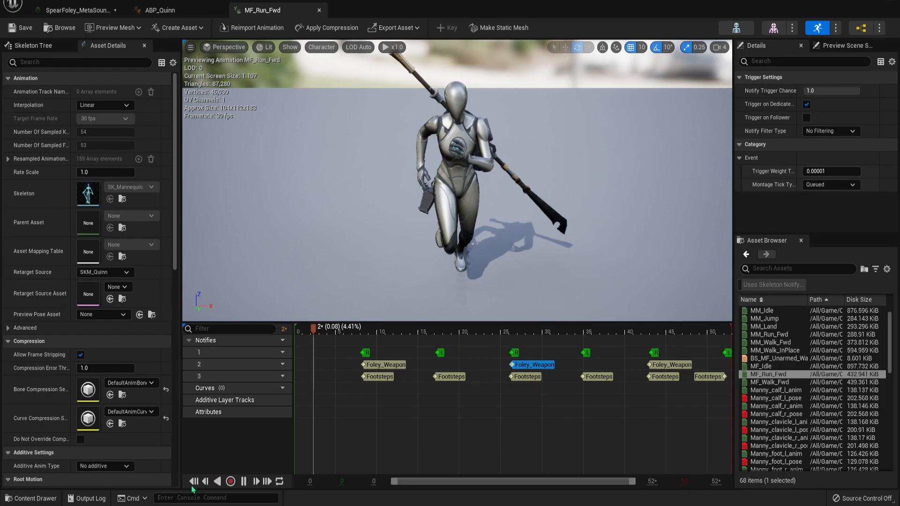
left_click(206, 483)
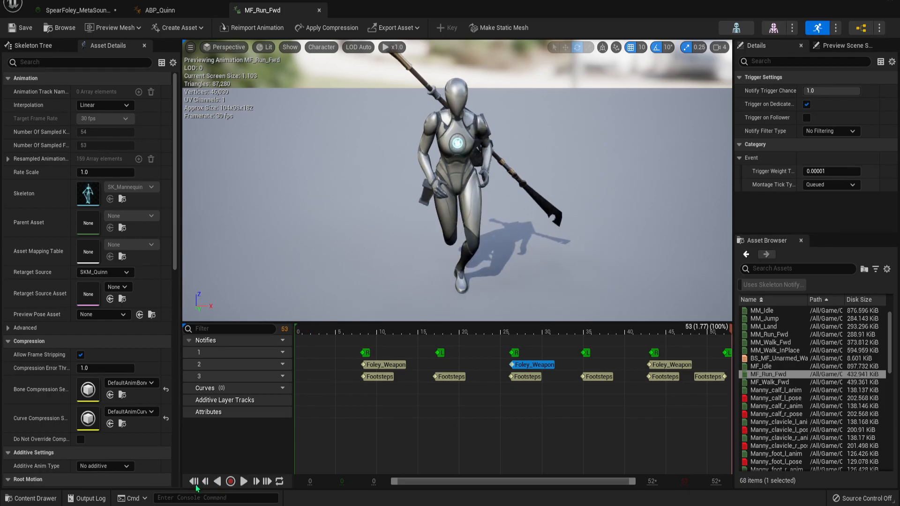
left_click(244, 482)
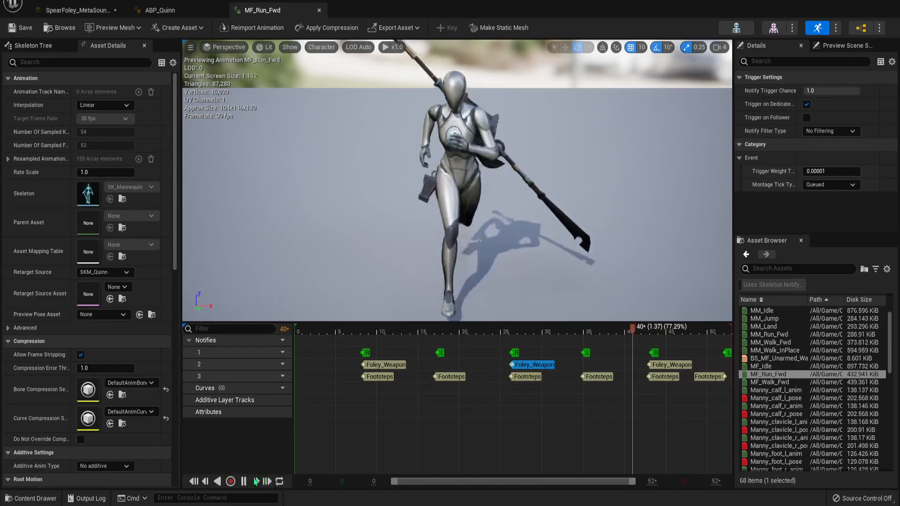
left_click(243, 481)
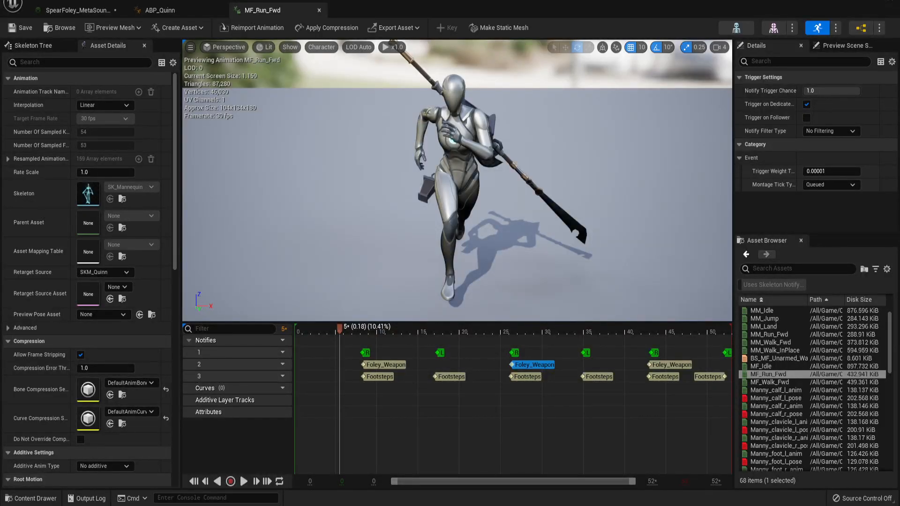
- Dismiss the Render to File dialog, move the playhead to frame 8 and select the first Foley_Weapon notify there
key("ctrl+alt+r")
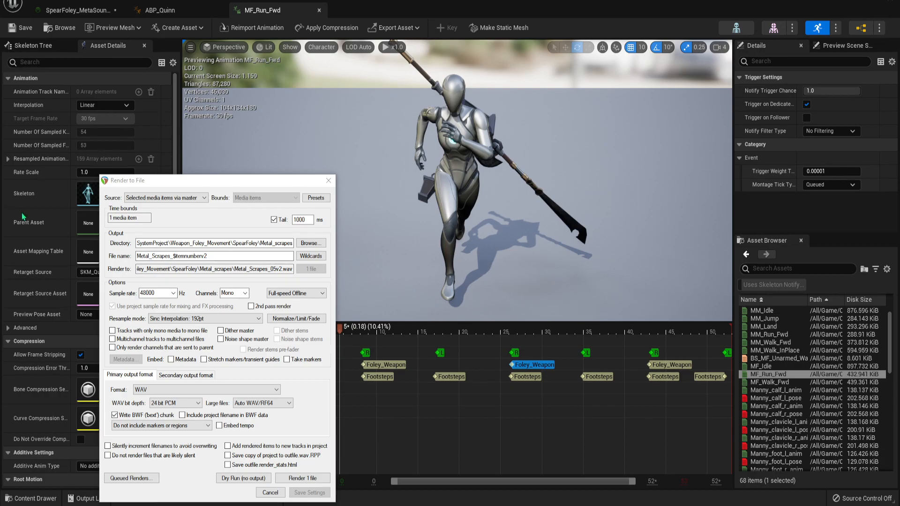
left_click(328, 180)
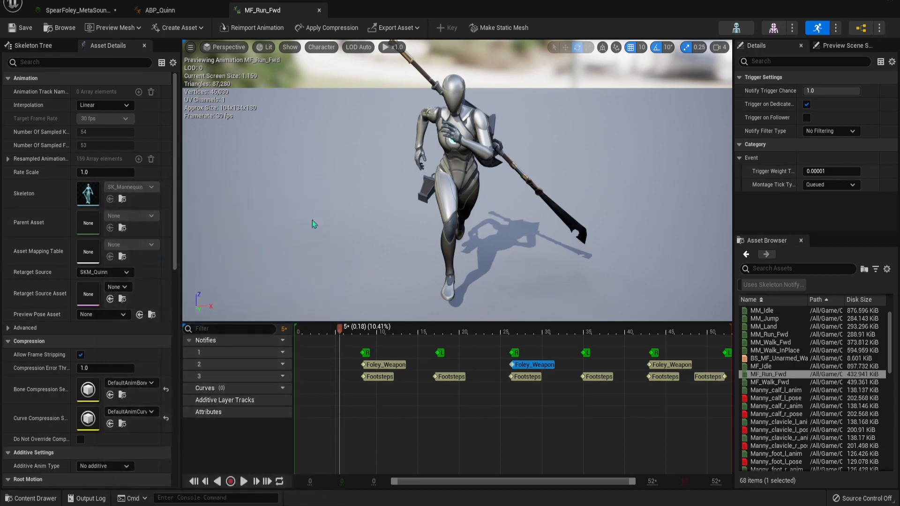
left_click_drag(339, 330, 362, 328)
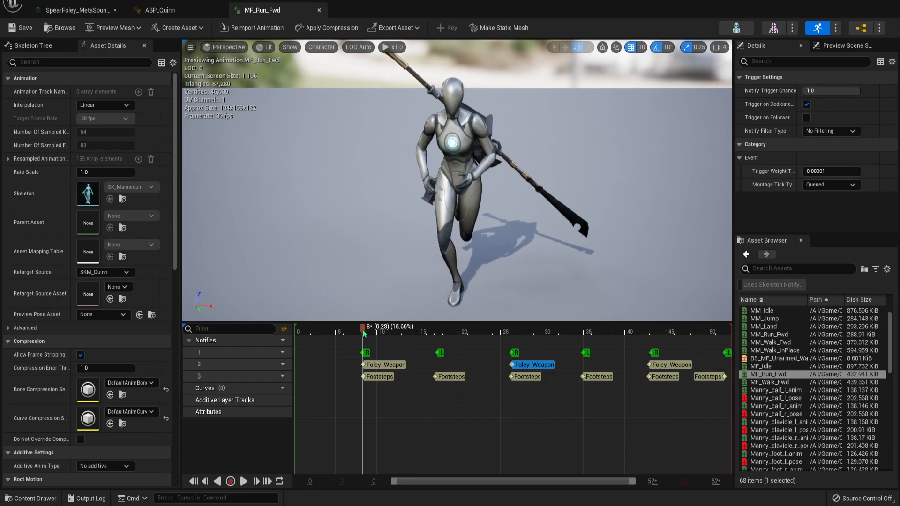
left_click(371, 365)
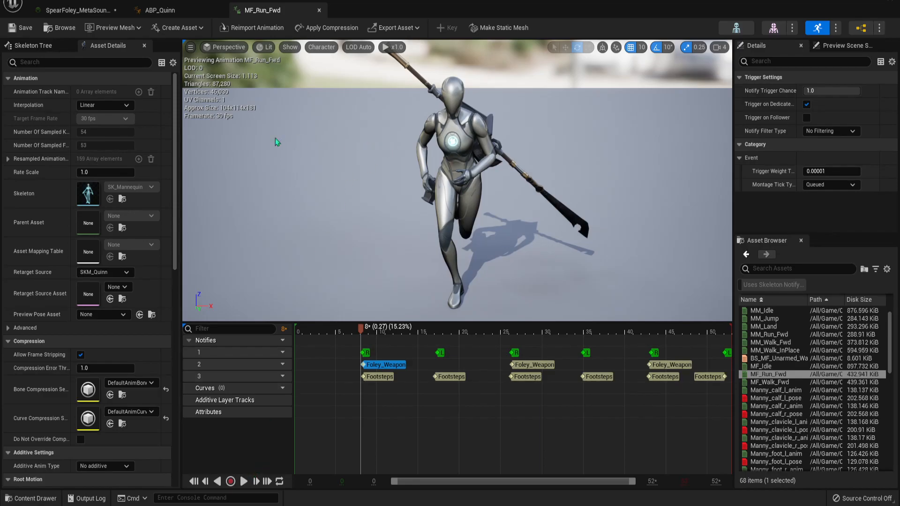
- Playtest the ThirdPersonMap level, running the character toward the weapon rack and interacting with it
left_click(13, 38)
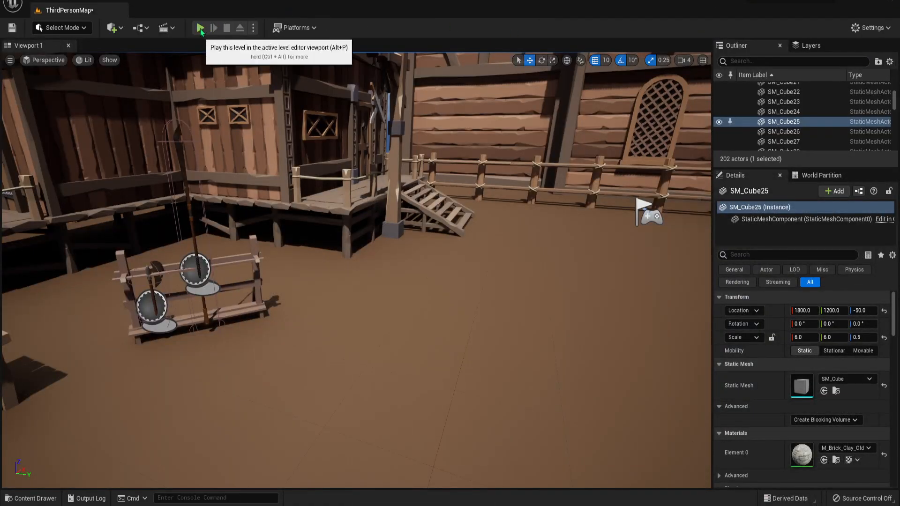
left_click(200, 29)
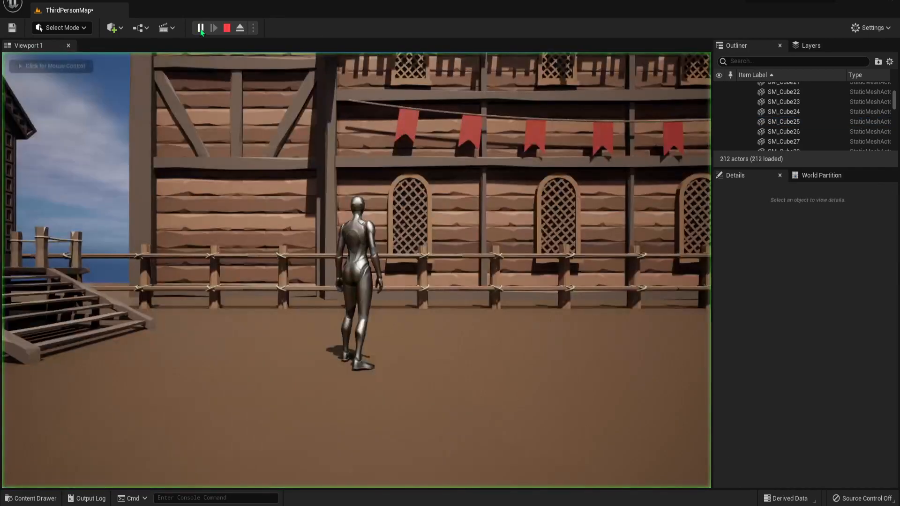
left_click(356, 270)
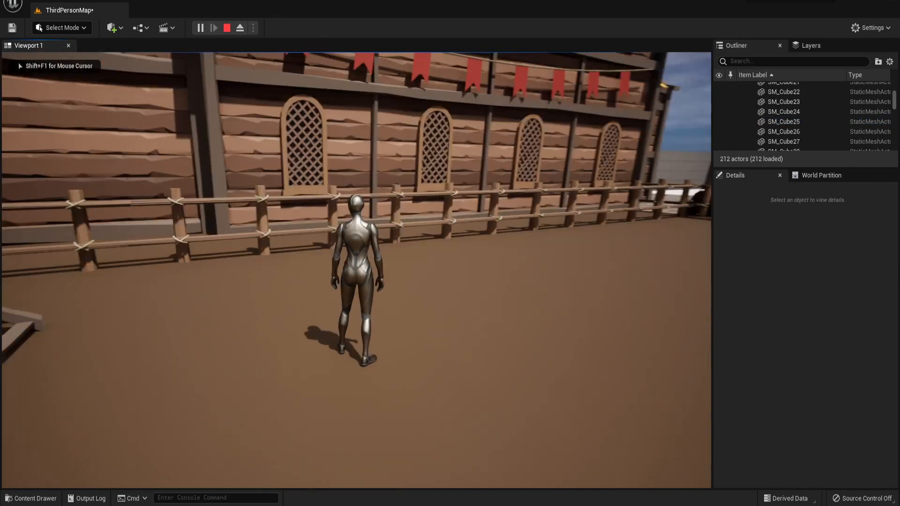
key("w")
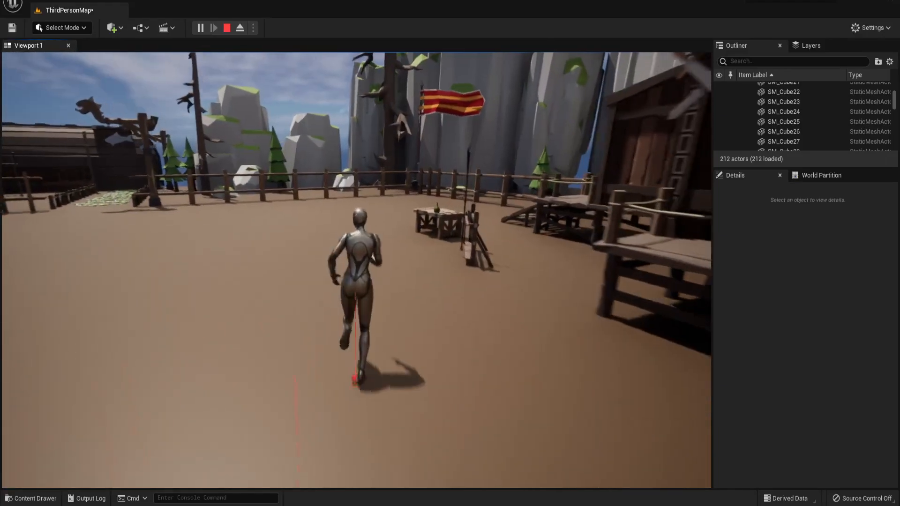
key("e")
key("w")
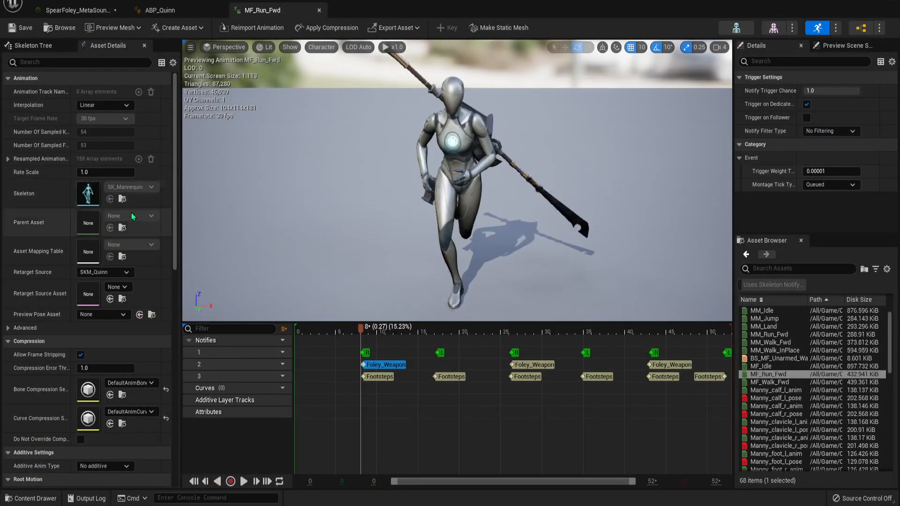
- Return to the spear foley MetaSound and set the Random (Time) Max of the Metal_Scrape_Spear group to 0.2
left_click(78, 10)
right_click_drag(413, 357, 423, 486)
right_click_drag(386, 244, 370, 488)
left_click(395, 319)
type("0.2")
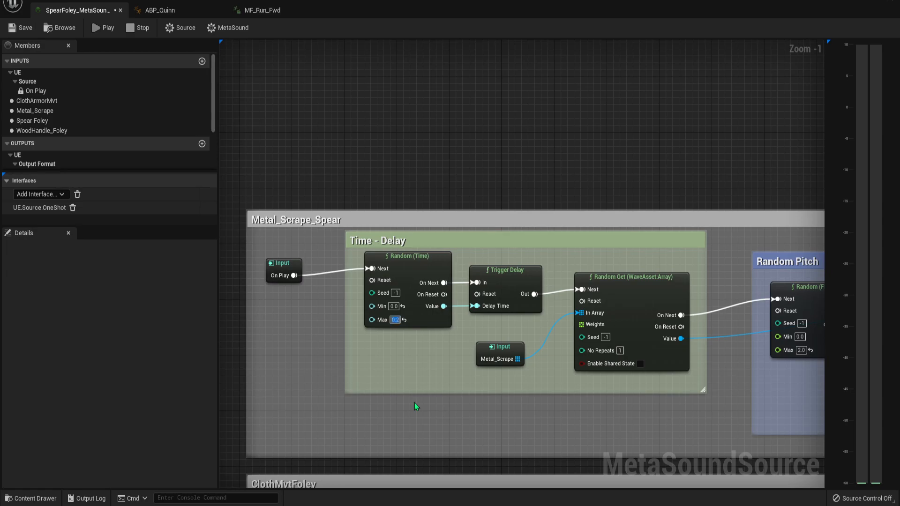
key("Return")
- Examine the delay and pitch groups of the foley layers and the wave assets assigned to the ClothArmorMvt input
right_click_drag(393, 428, 229, 314)
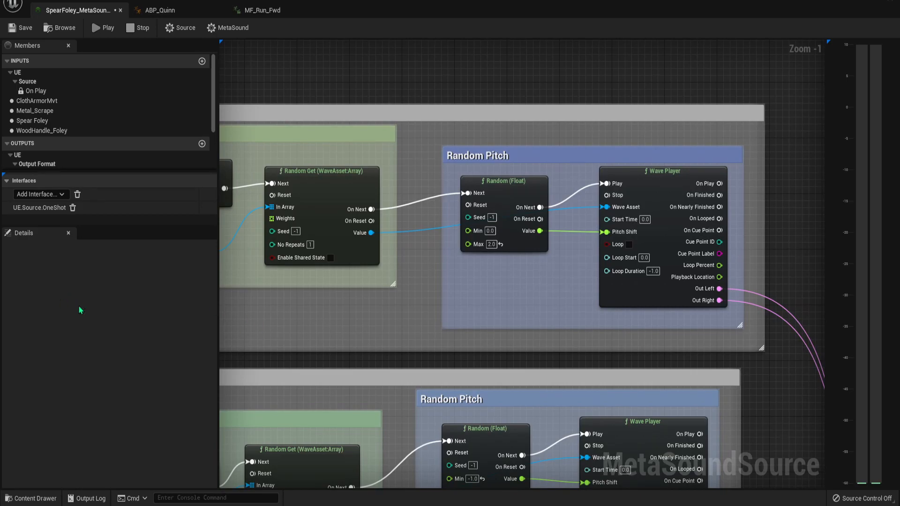
right_click_drag(327, 328, 441, 302)
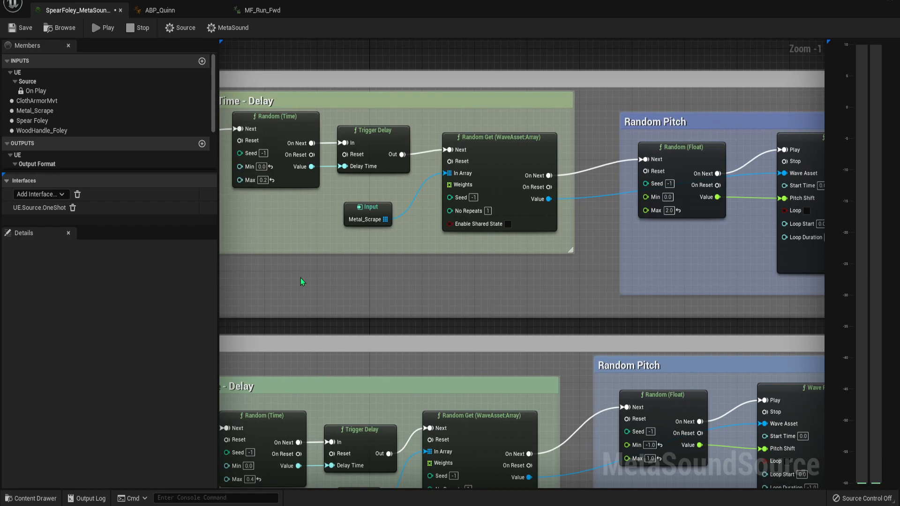
right_click_drag(297, 277, 403, 177)
right_click_drag(436, 318, 394, 212)
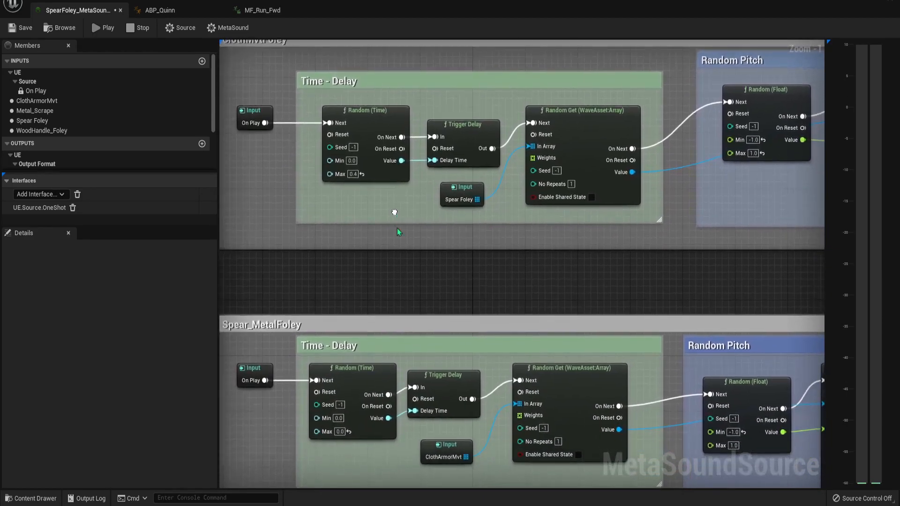
left_click(459, 445)
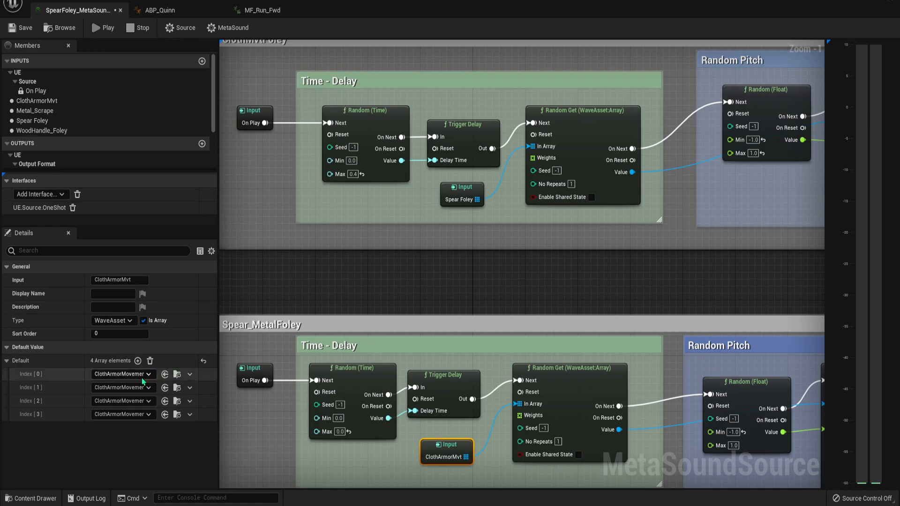
- Rename the ClothMvtFoley comment box to spearMvtFoley
right_click_drag(312, 237, 337, 329)
double_click(270, 131)
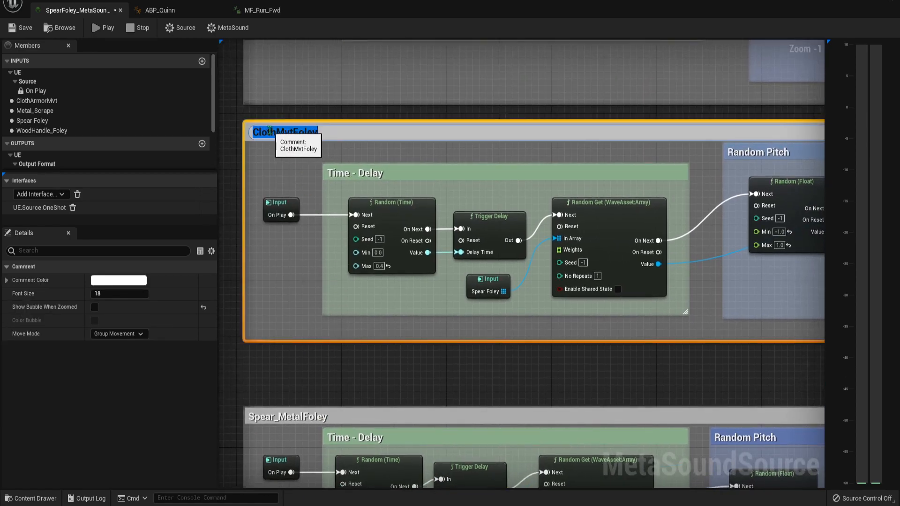
left_click_drag(276, 131, 253, 131)
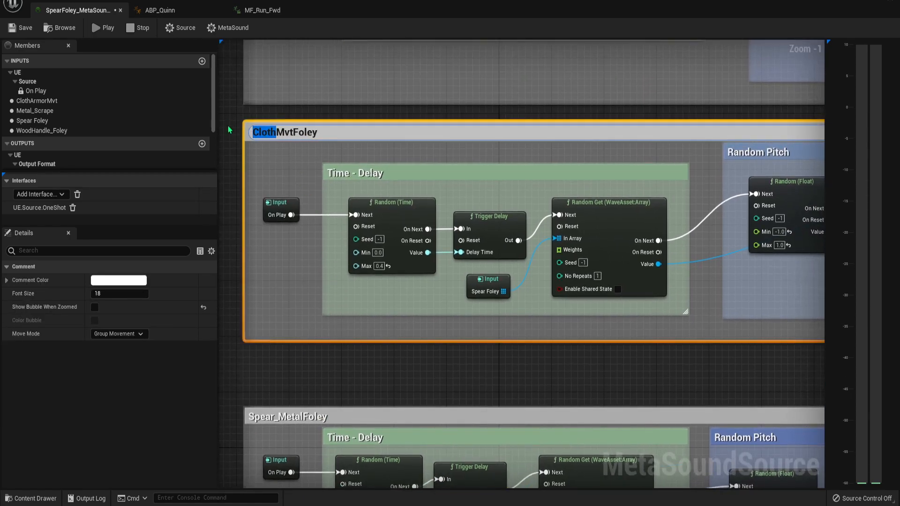
type("spear")
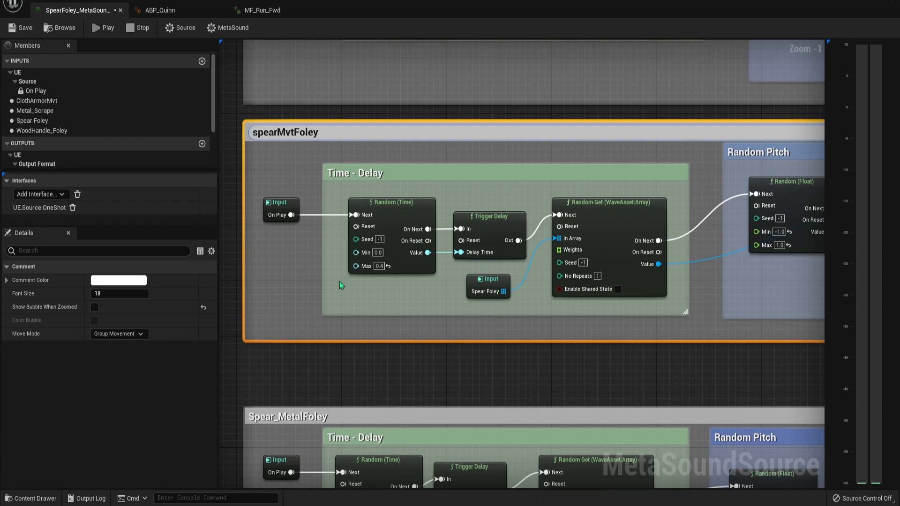
- Rename the Spear_MetalFoley comment box to ClothlFoley
left_click(283, 416)
double_click(291, 417)
left_click(292, 416)
right_click_drag(305, 346, 277, 343)
right_click_drag(247, 254, 311, 232)
double_click(303, 288)
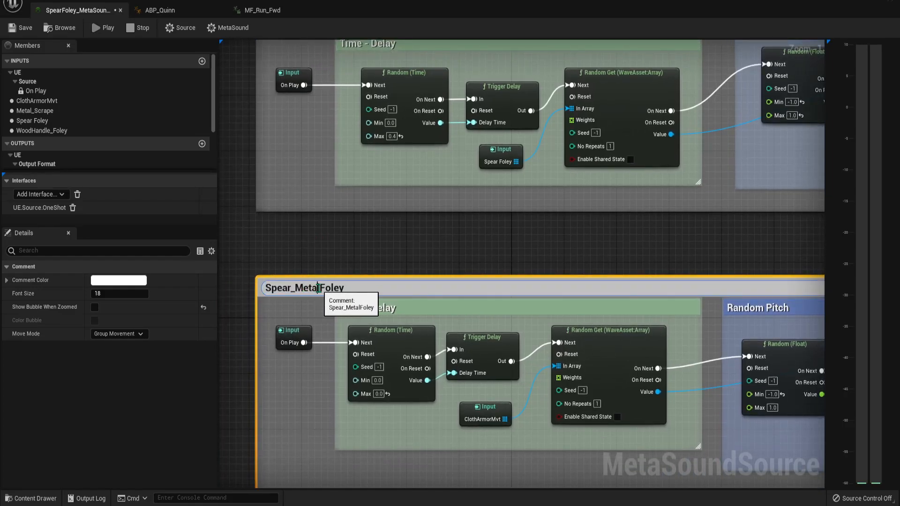
left_click_drag(317, 287, 256, 291)
key("BackSpace")
type("Clothe")
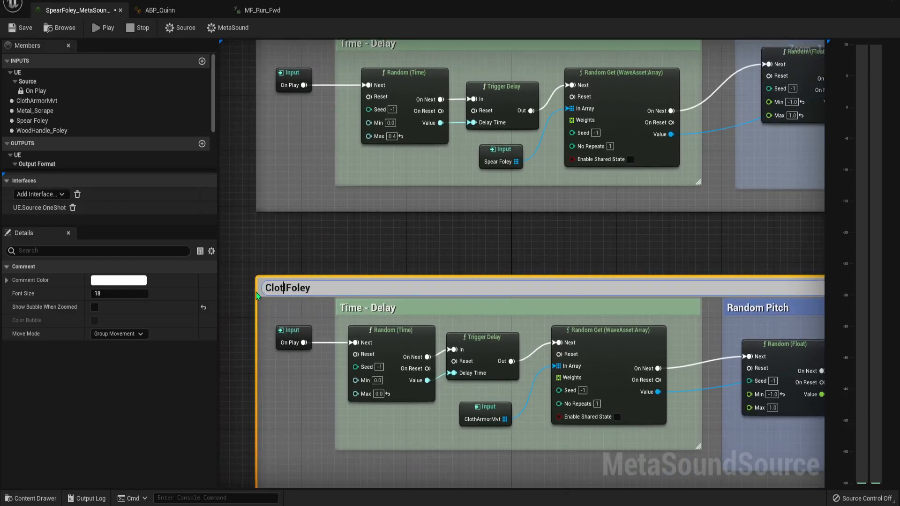
key("BackSpace")
right_click(449, 235)
left_click(394, 235)
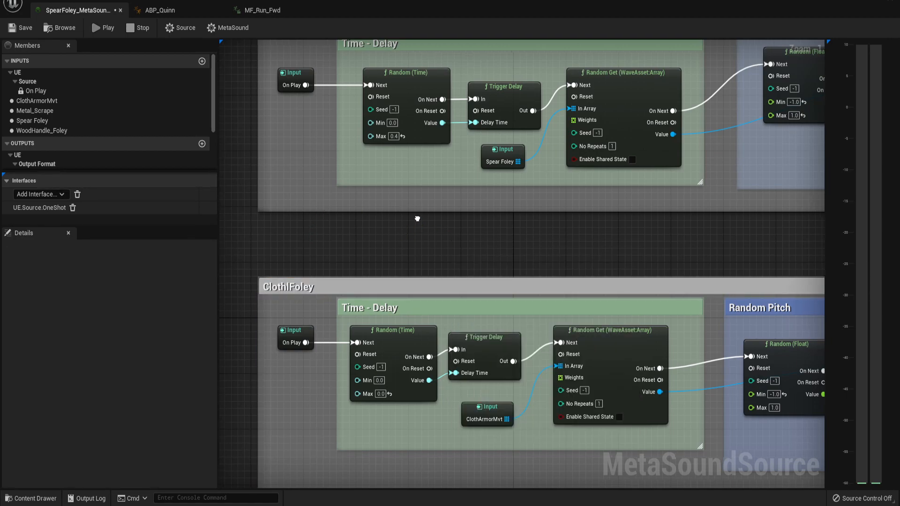
- Set the Random (Time) Max to 0.2 in the spearMvtFoley group and to 0.3 in the Metal_Scrape_Spear group
right_click_drag(394, 235, 400, 298)
right_click_drag(397, 206, 356, 229)
left_click(357, 225)
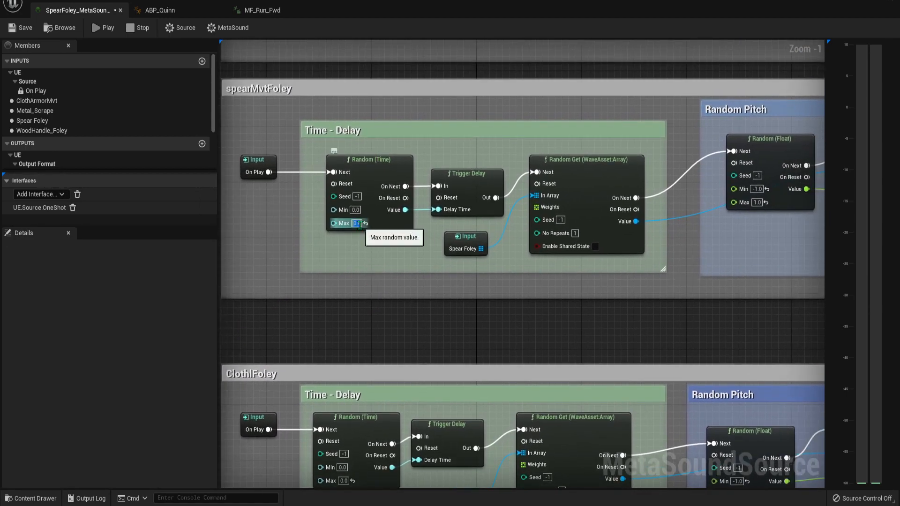
type("3")
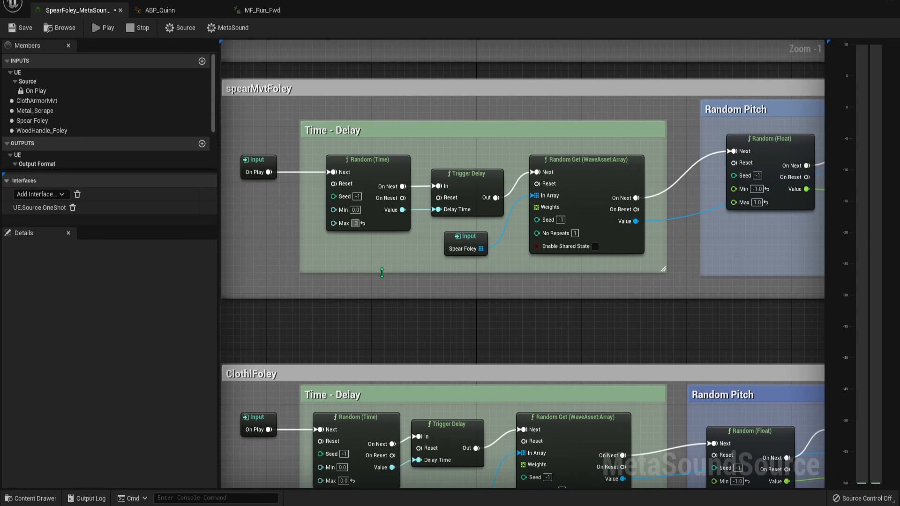
type(".2")
key("Return")
right_click_drag(380, 269, 470, 420)
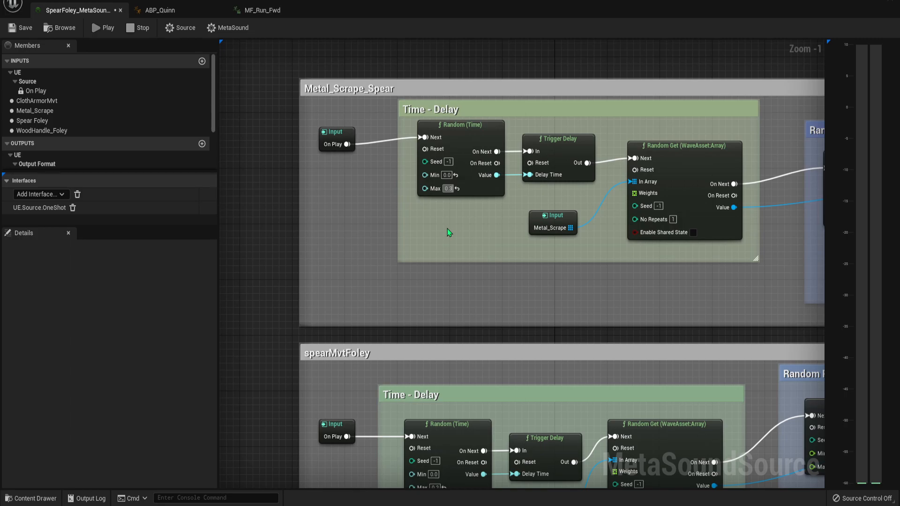
- Set the Random (Time) Max of the WoodHandle_Foley group to 0.0
right_click_drag(411, 312, 432, 62)
right_click_drag(426, 281, 416, 156)
right_click_drag(428, 235, 423, 125)
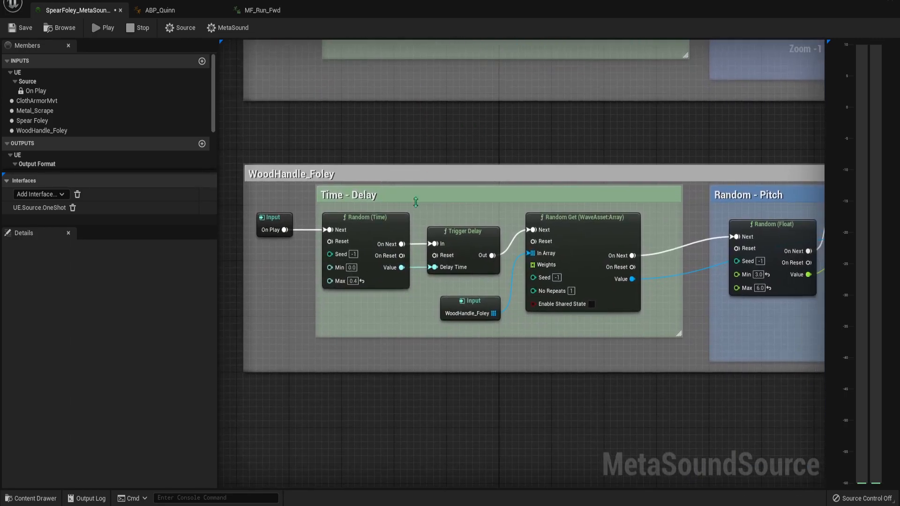
left_click(353, 282)
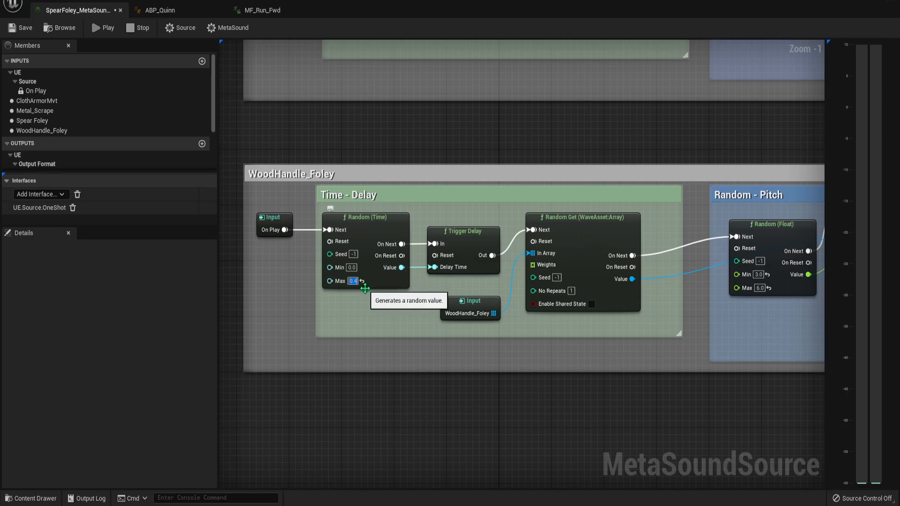
key("BackSpace")
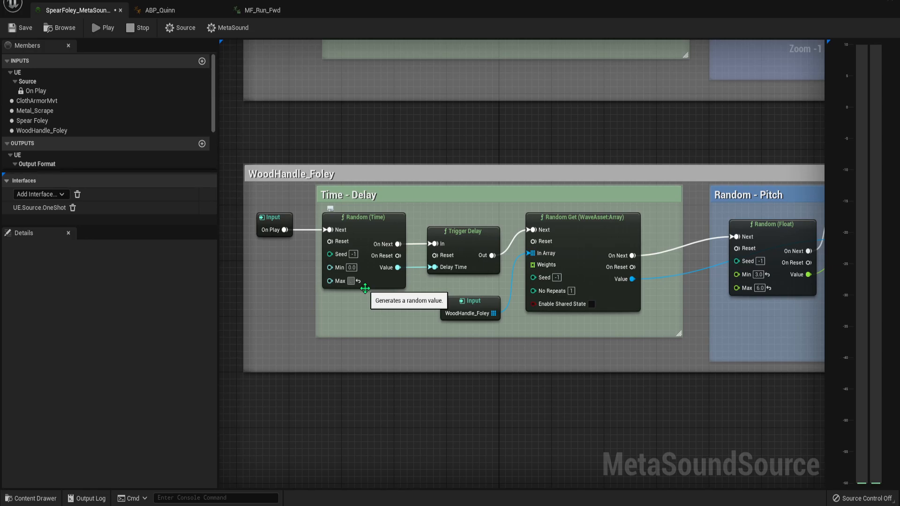
type("1")
key("BackSpace")
key("Return")
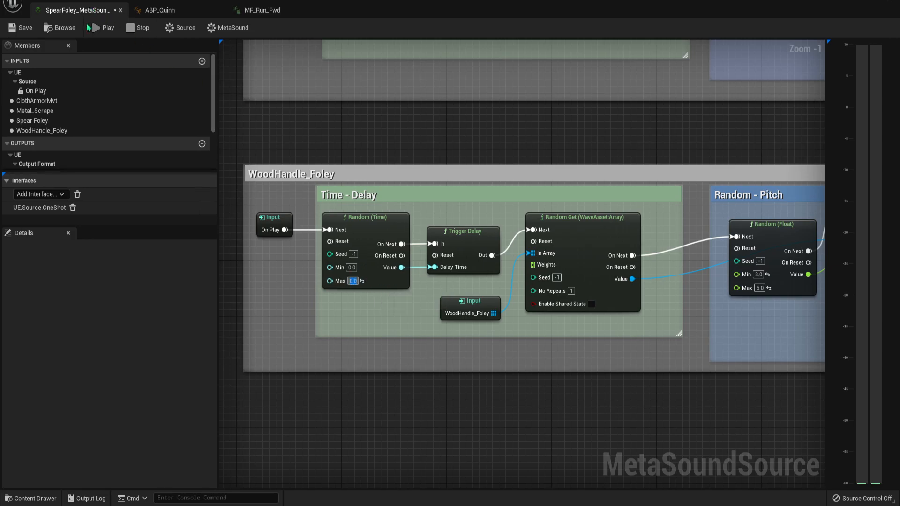
- Set the Stereo Mixer's Gain 3 to 0.3 and Gain 0 to 0.4 in the Stereo Mix Out group
right_click_drag(411, 132, 219, 275)
right_click_drag(820, 282, 301, 360)
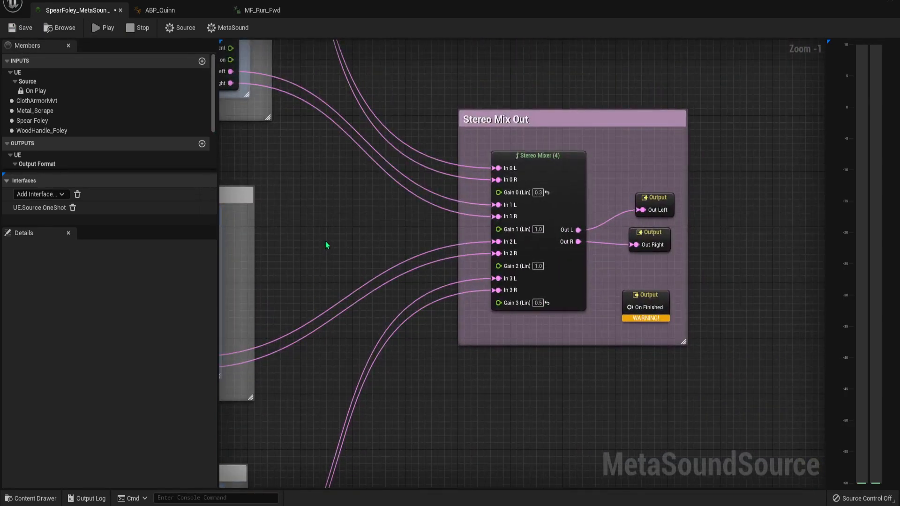
left_click(538, 192)
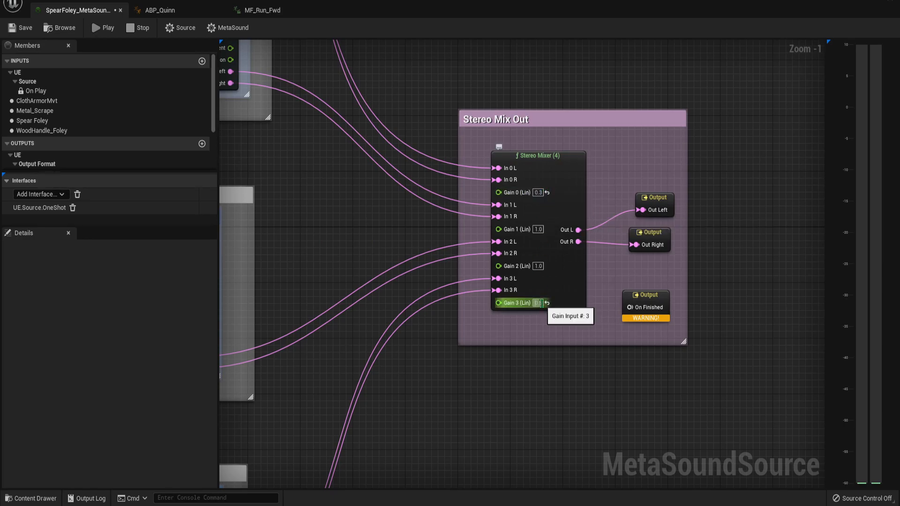
left_click(538, 302)
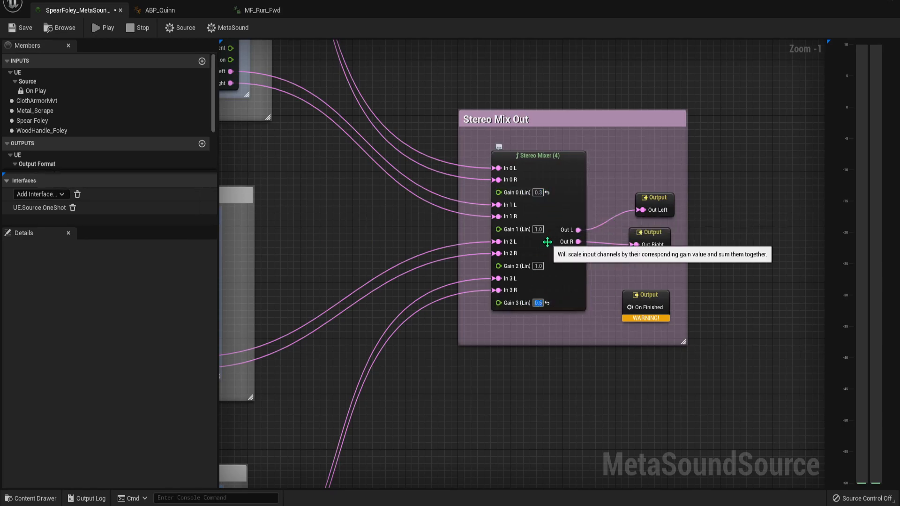
type("0.3")
left_click(546, 193)
left_click(538, 192)
type("0.4")
key("Return")
right_click_drag(274, 153, 504, 176)
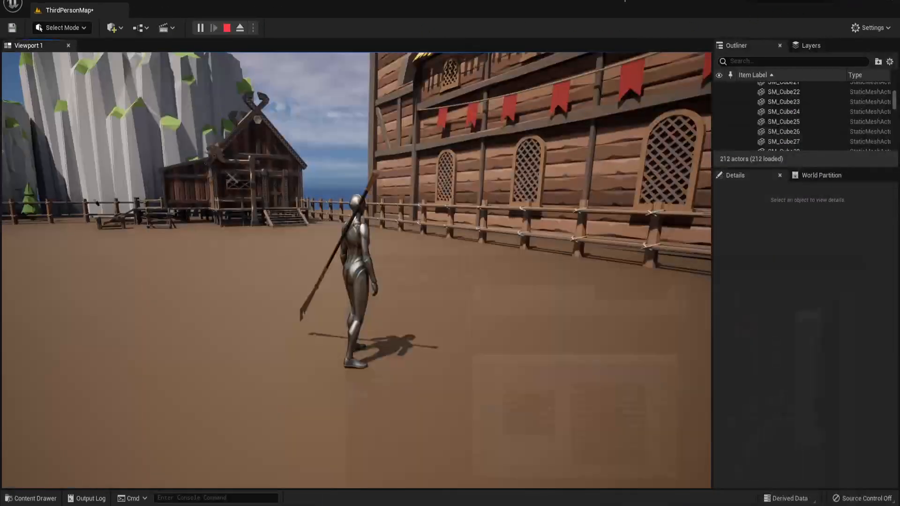
- Restart the level playtest, run around with the spear on the character's back to hear its foley, and end the session
left_click(225, 28)
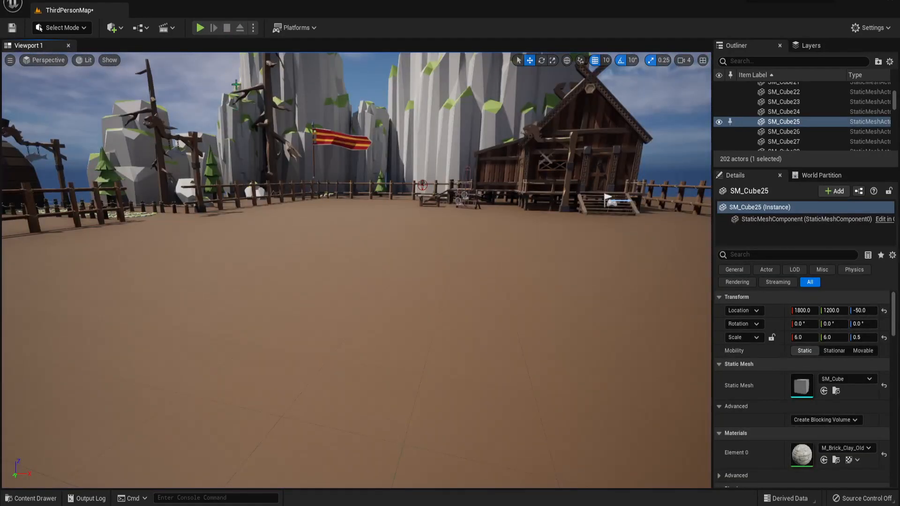
left_click(199, 28)
key("w")
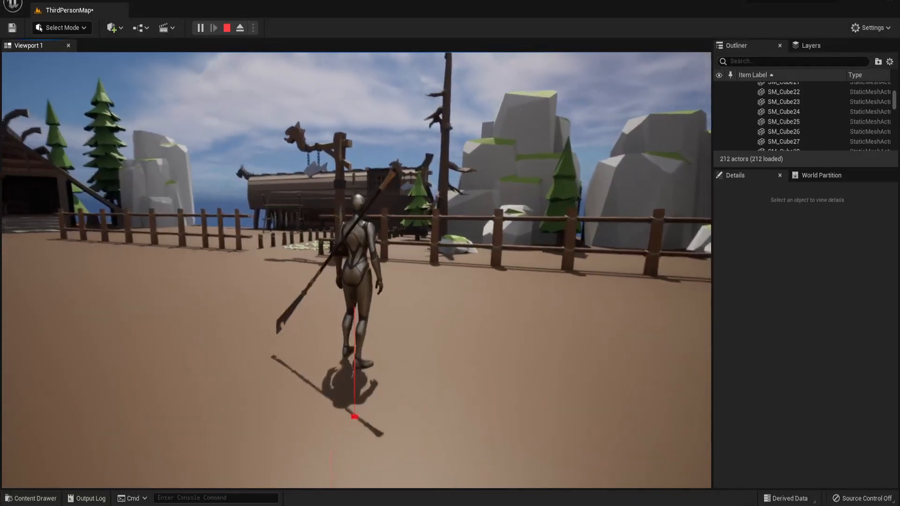
key("Escape")
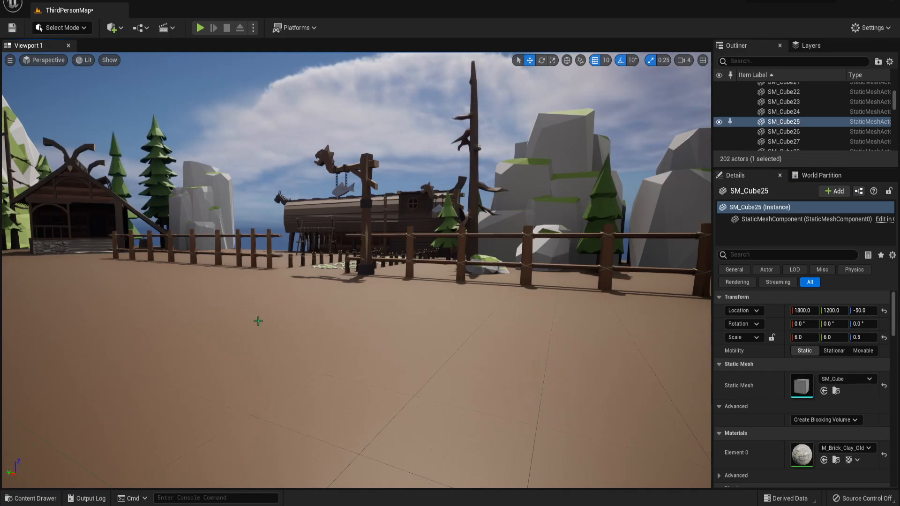
- Open the AxeFoley MetaSound source from the Sounds > Weapons > Weapon_Foley_Metasounds folder
scroll(258, 321, "up", 2)
left_click(31, 498)
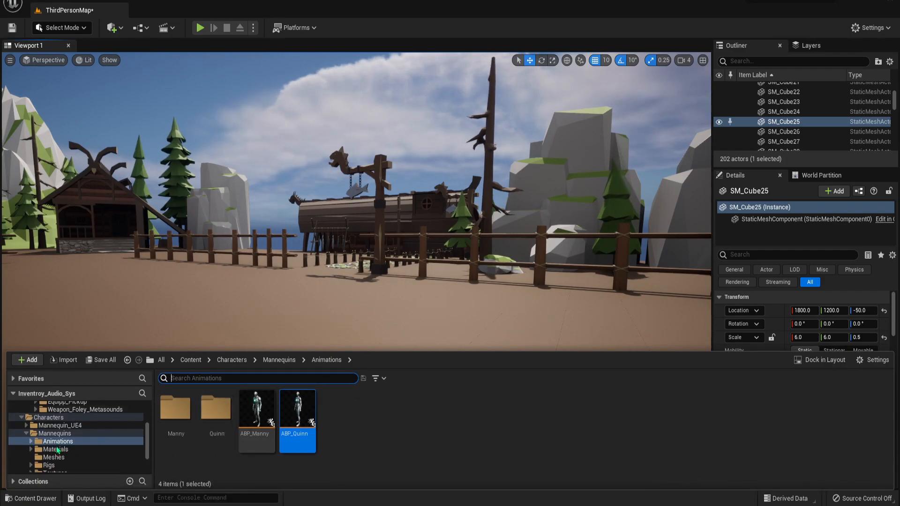
scroll(58, 450, "up", 4)
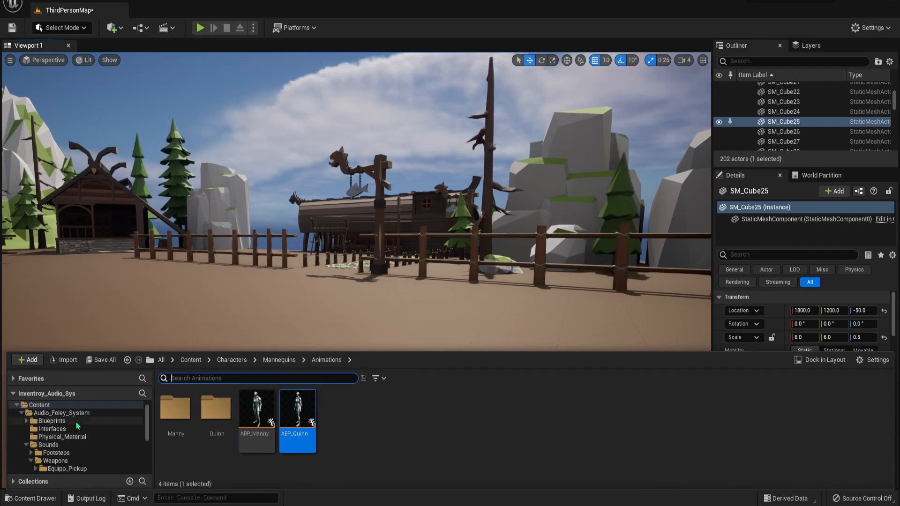
left_click(77, 422)
double_click(227, 411)
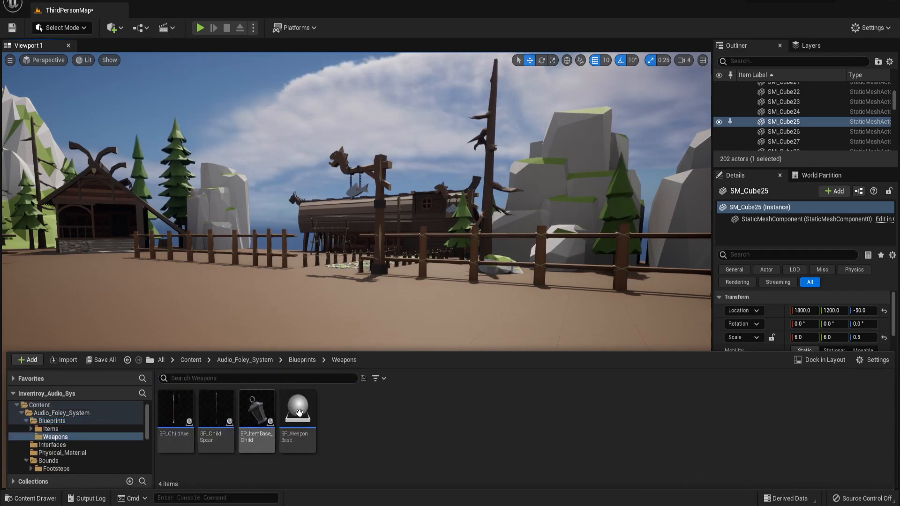
scroll(64, 444, "down", 2)
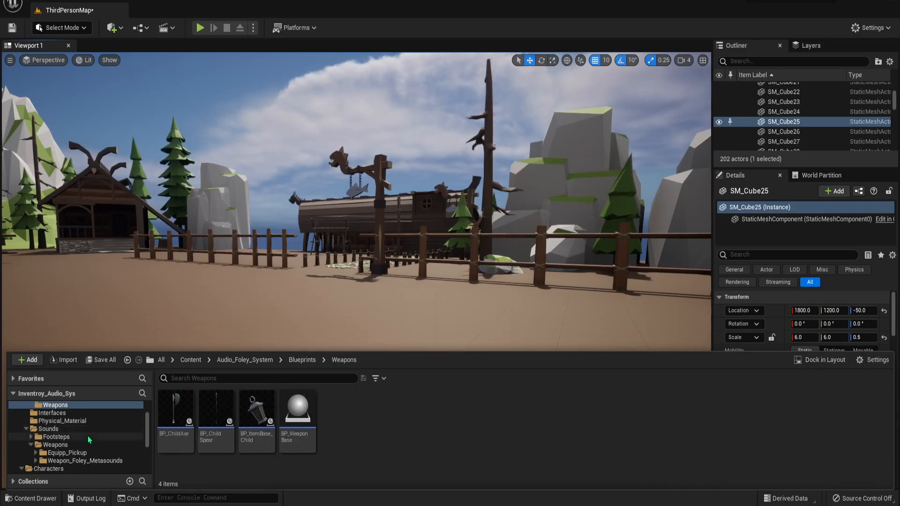
left_click(97, 460)
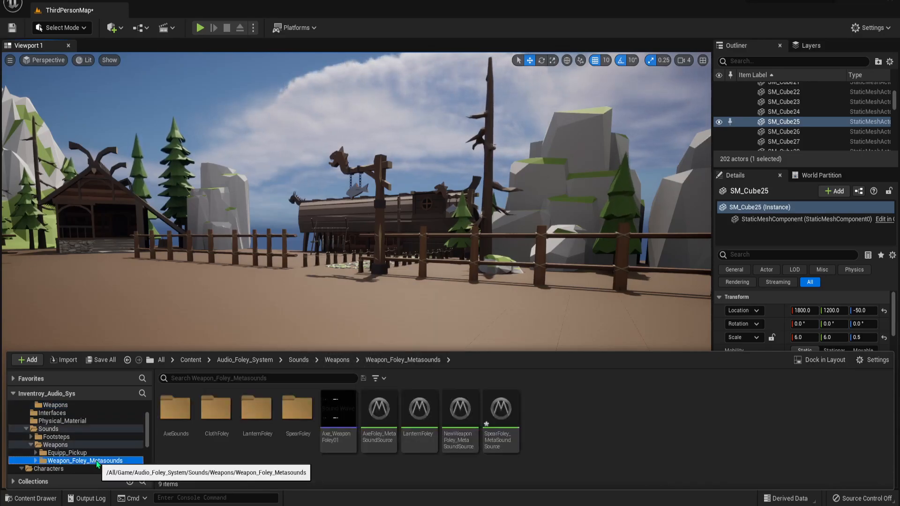
double_click(386, 420)
- Set the Random (Time) Max of the AxeKnife_Foley group to 0.2
scroll(312, 305, "up", 4)
right_click_drag(305, 303, 310, 141)
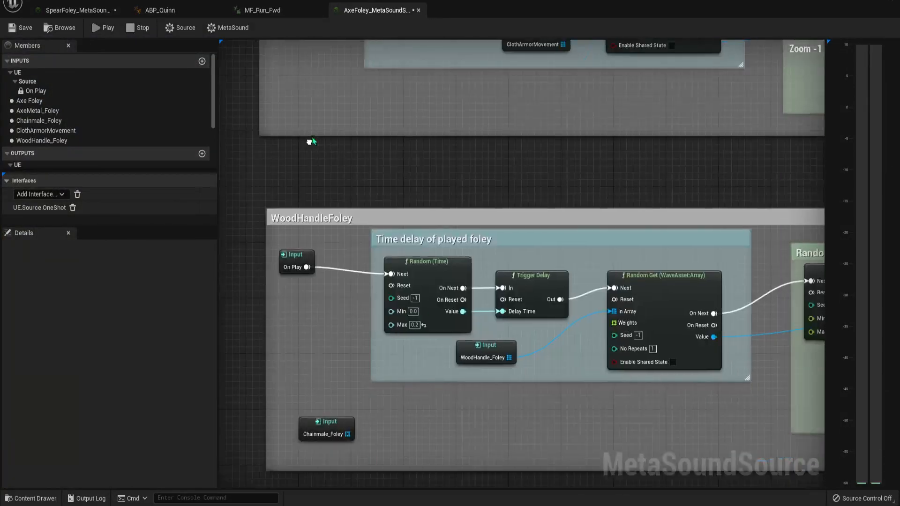
scroll(368, 178, "up", 1)
right_click_drag(402, 172, 364, 319)
right_click_drag(373, 231, 393, 449)
right_click_drag(386, 250, 403, 386)
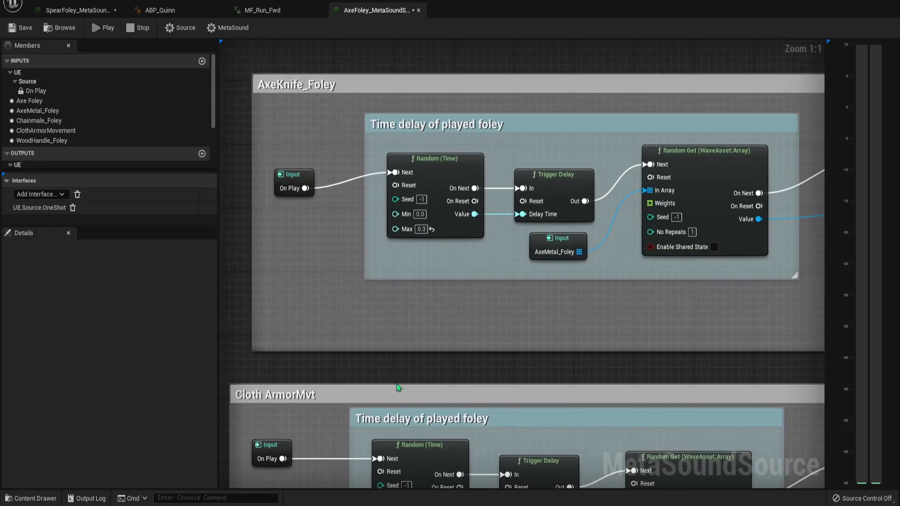
right_click_drag(539, 328, 351, 212)
right_click_drag(623, 258, 515, 384)
right_click_drag(310, 317, 532, 305)
left_click(322, 231)
type("0.2")
- Check the Cloth ArmorMvt delay and set the Random (Time) Max of the WoodHandleFoley group to 0.1
right_click_drag(608, 388, 351, 105)
left_click(356, 112)
right_click_drag(381, 172, 545, 141)
right_click_drag(370, 305, 471, 298)
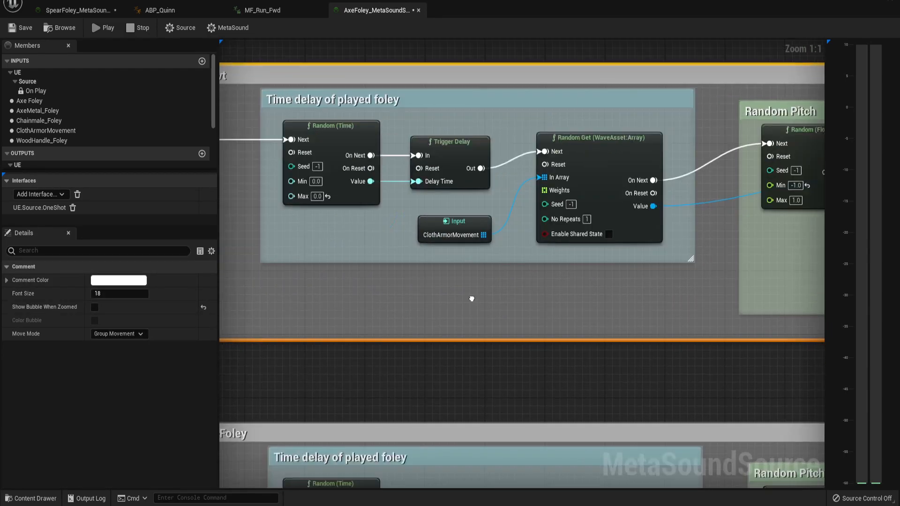
right_click_drag(447, 405, 454, 73)
right_click_drag(465, 372, 507, 307)
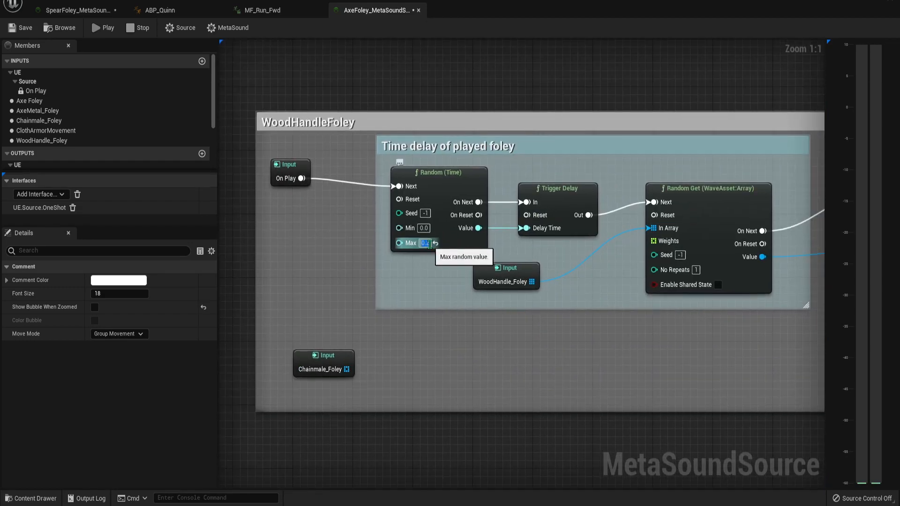
key("Return")
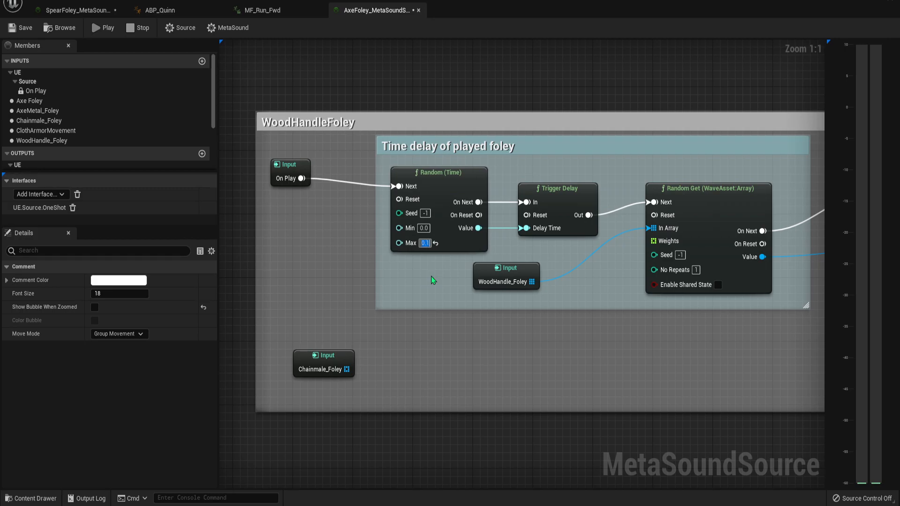
- Adjust Gain 1 on the axe foley graph's Stereo Mixer and save the MetaSound
right_click_drag(522, 326, 230, 365)
right_click_drag(647, 306, 314, 269)
right_click_drag(735, 269, 492, 331)
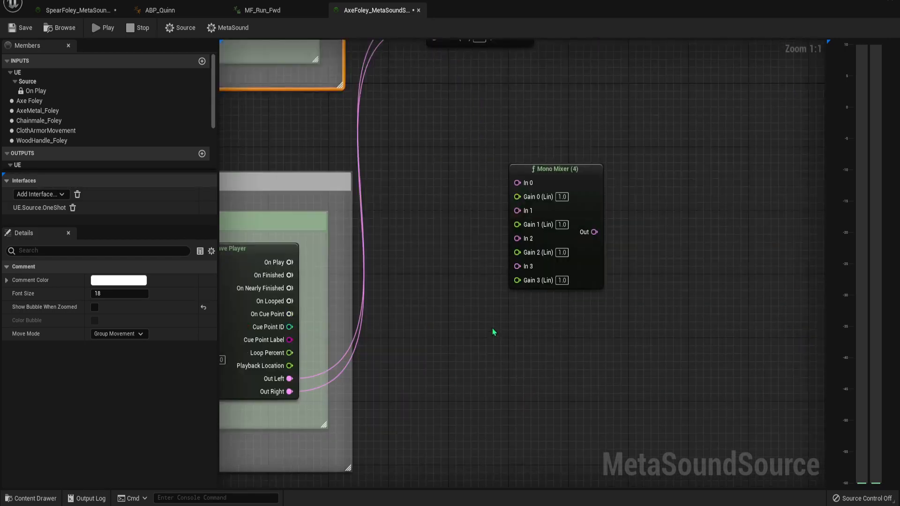
right_click_drag(496, 214, 432, 406)
right_click_drag(352, 302, 491, 333)
right_click_drag(244, 337, 599, 370)
right_click_drag(450, 319, 638, 419)
right_click_drag(466, 173, 335, 369)
right_click_drag(745, 384, 356, 296)
right_click_drag(730, 347, 492, 170)
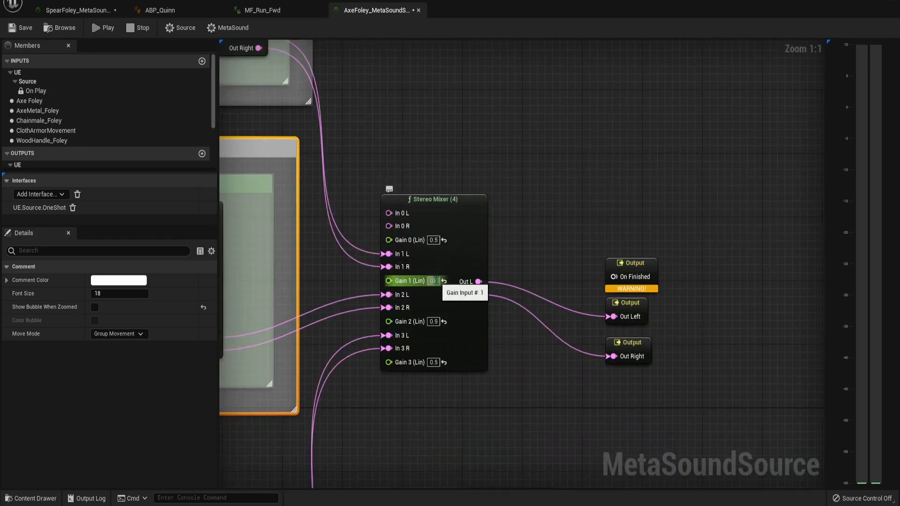
left_click(433, 281)
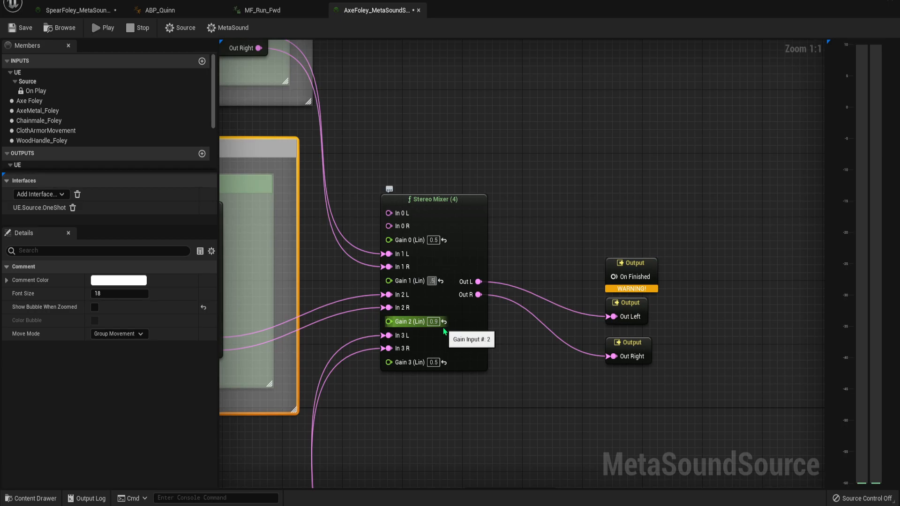
left_click(31, 30)
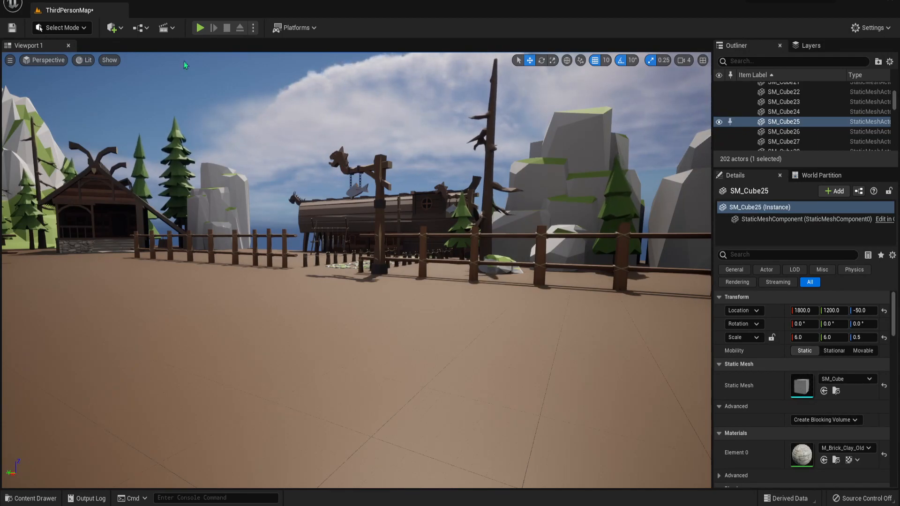
- Start a level playtest, run the character to the bench beside the table and pick up the axe
left_click(200, 28)
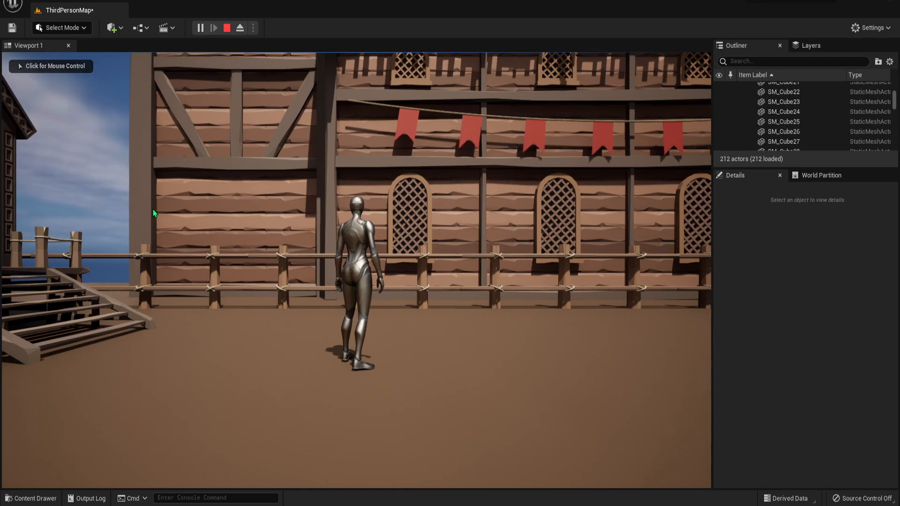
left_click(226, 284)
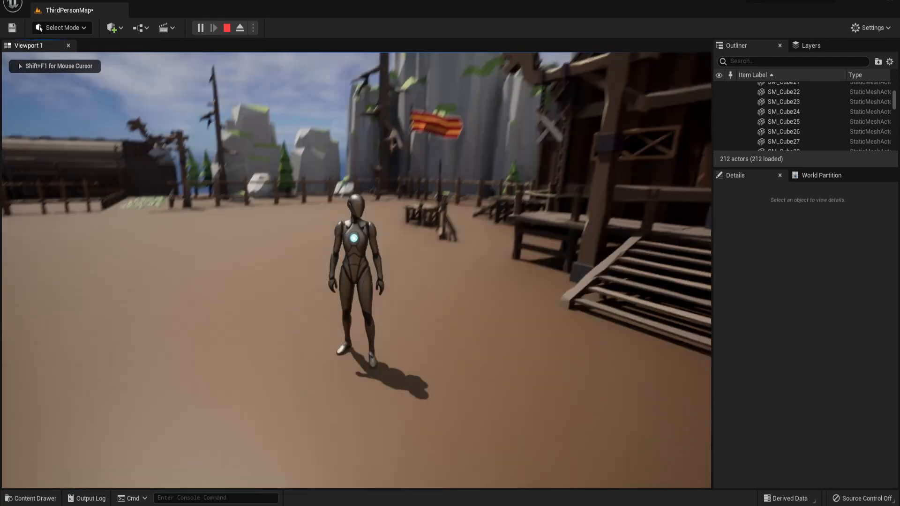
key("w")
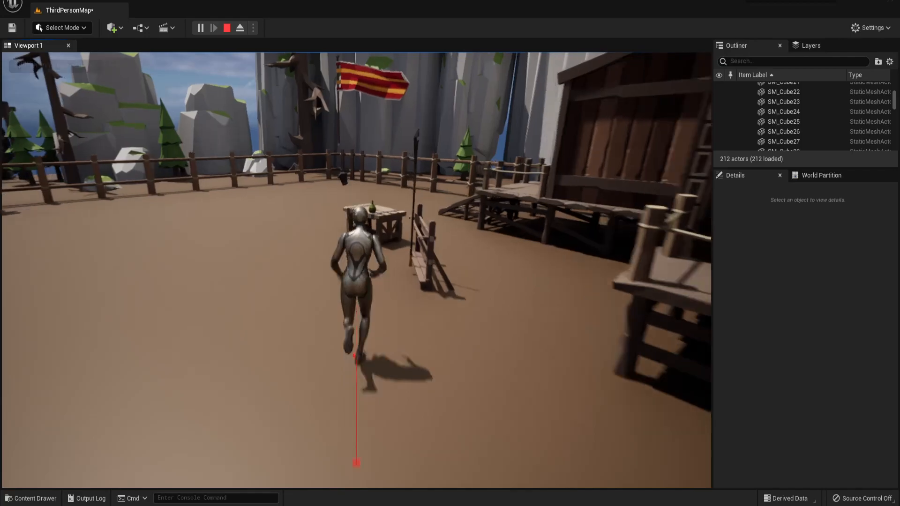
key("w")
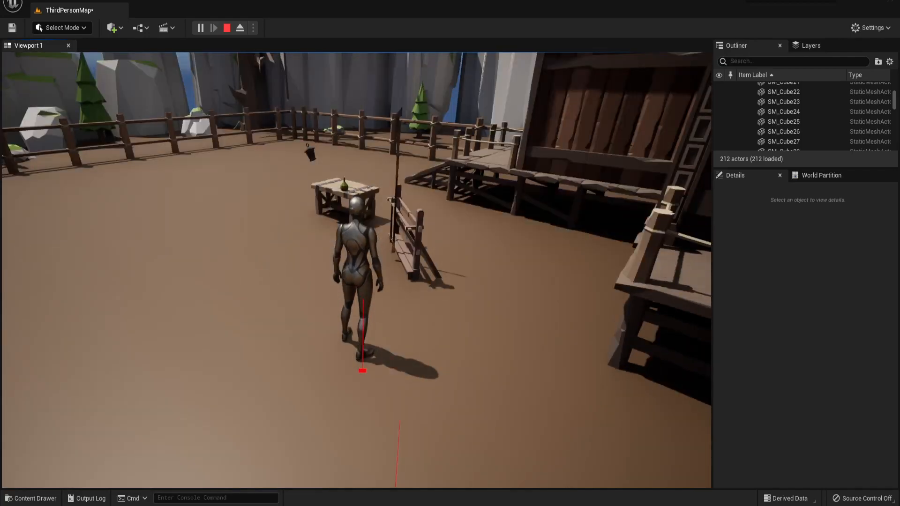
key("w")
key("w")
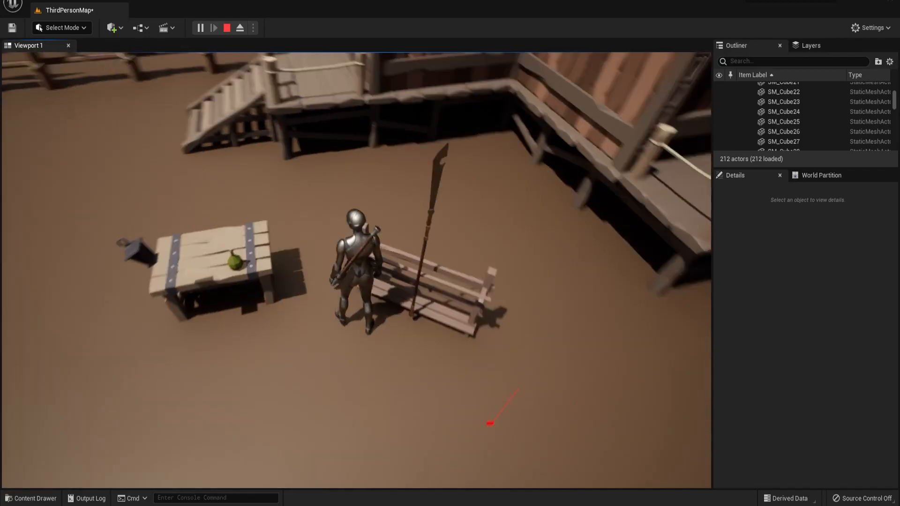
- Run the character around the yard with the axe on its back to listen to the axe foley
key("w")
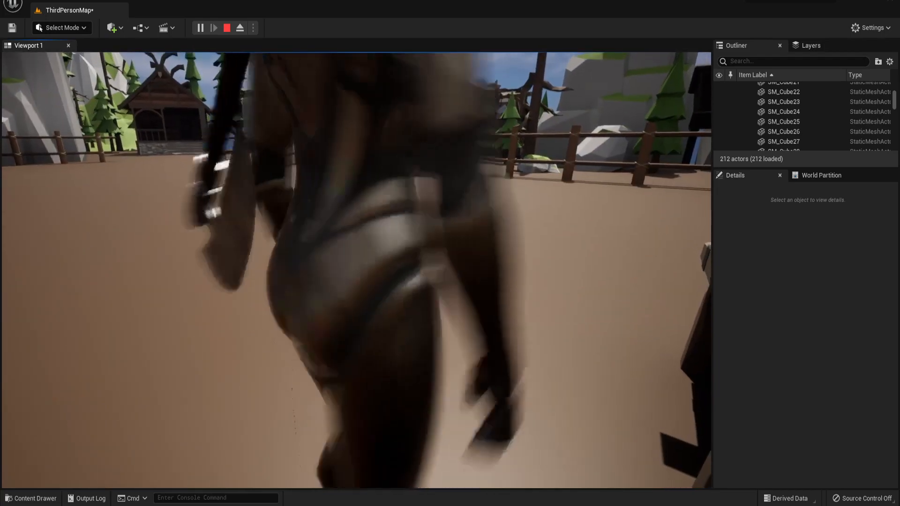
key("w")
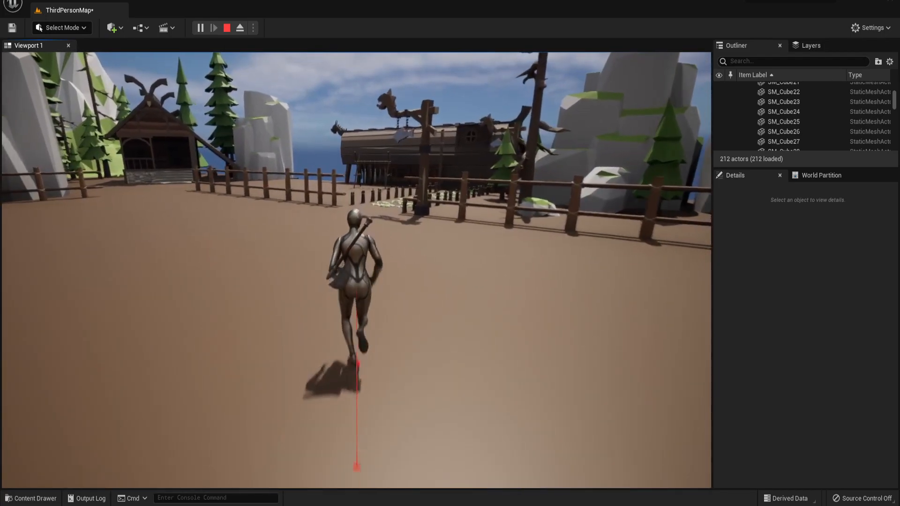
key("w")
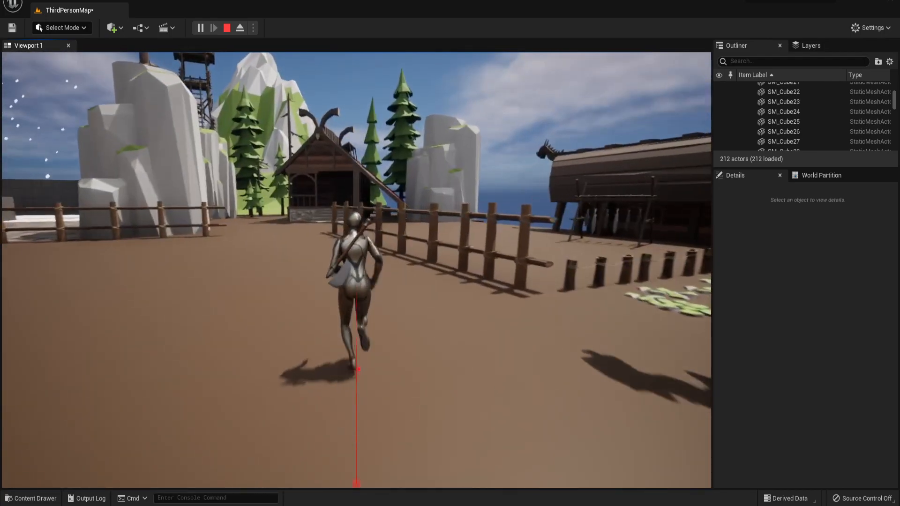
key("w")
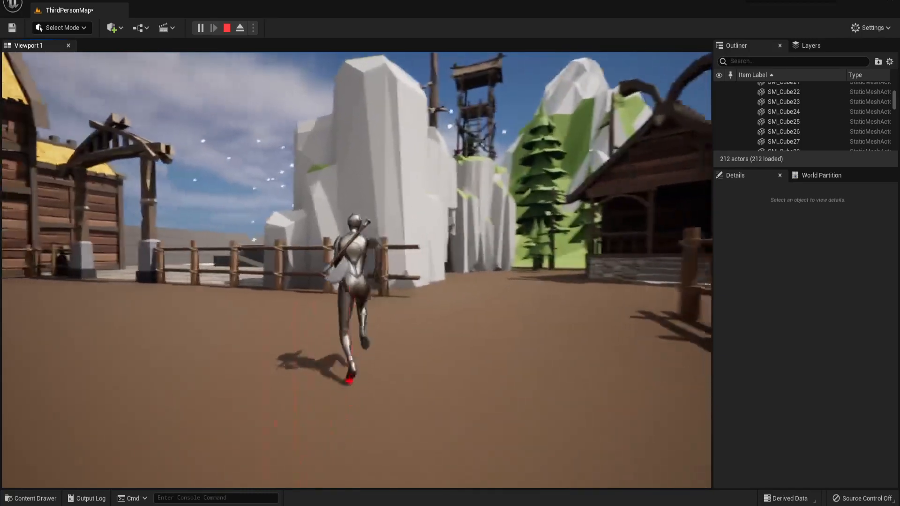
key("w")
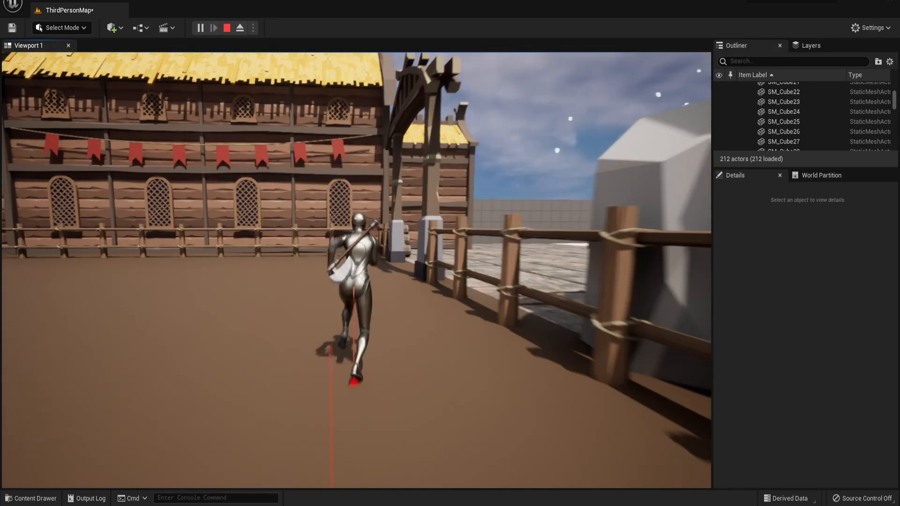
key("w")
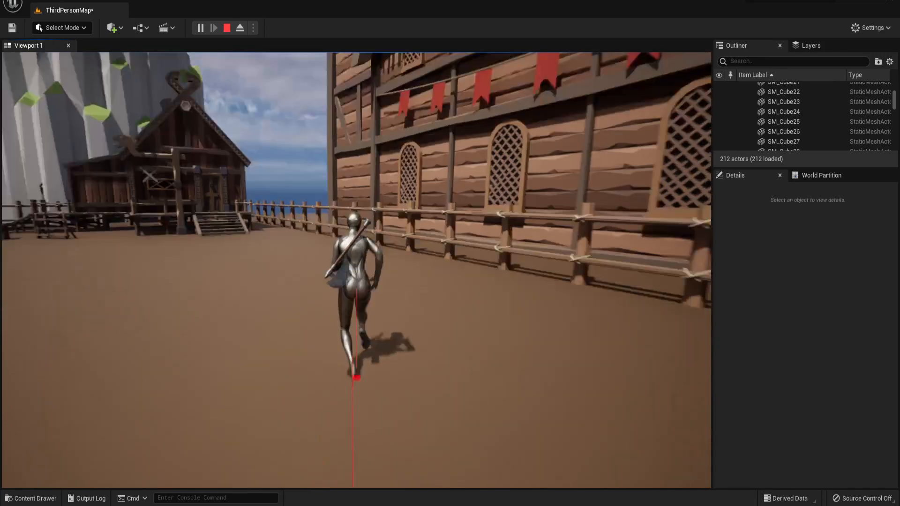
key("w")
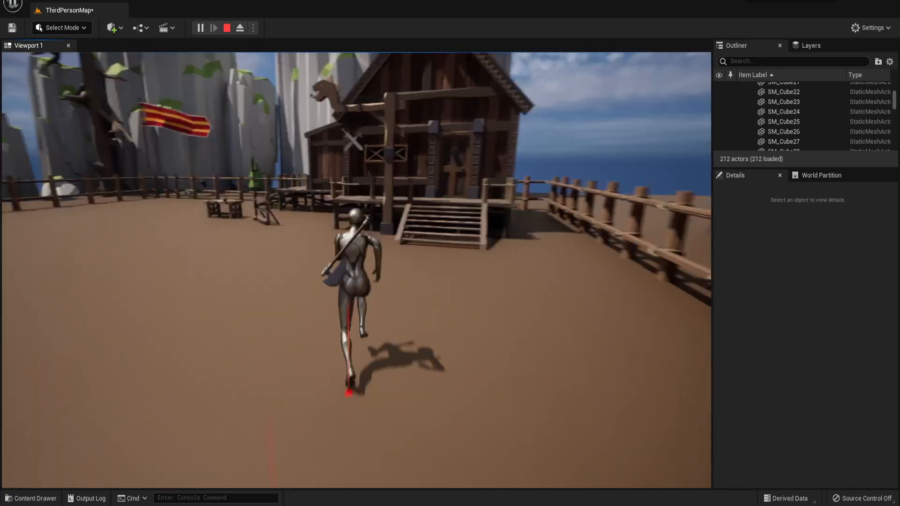
- Return to the bench and swap the carried axe for the spear, moving off with it
key("w")
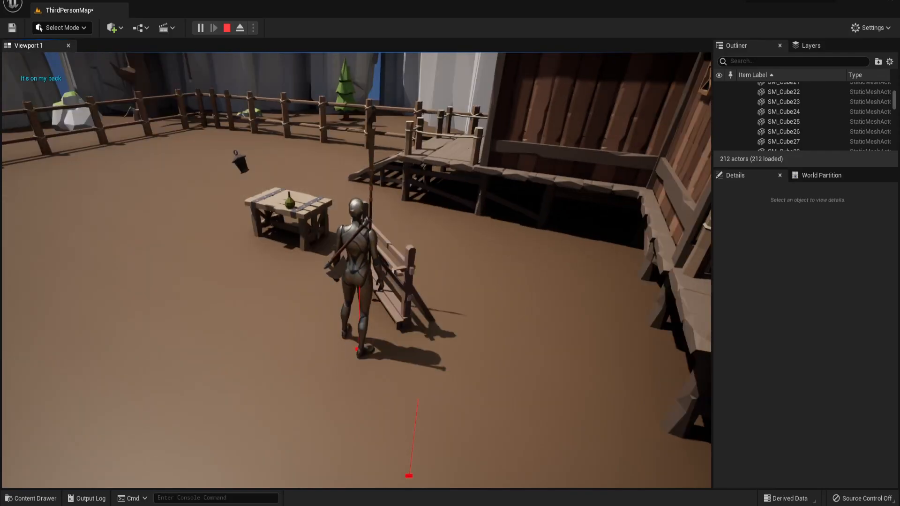
key("e")
key("e")
key("w")
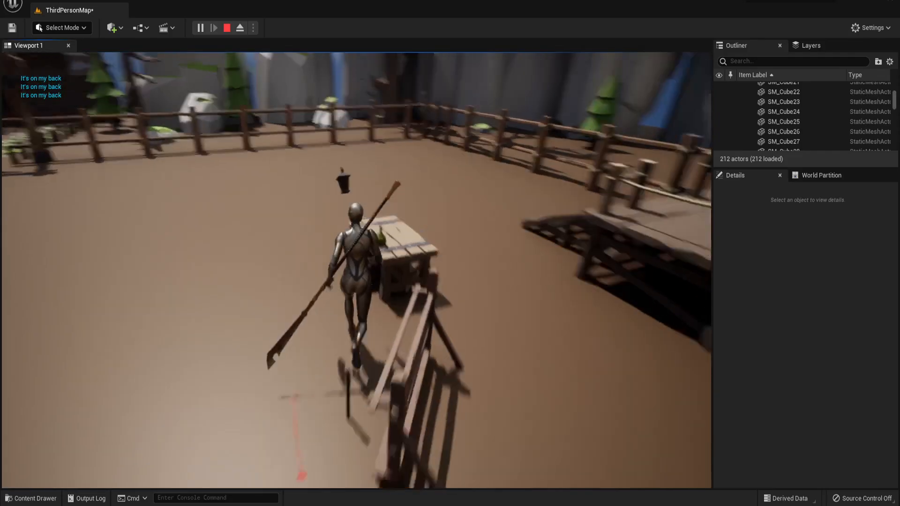
- Run the character a full lap around the yard with the spear on its back, listening to the spear foley
key("w")
key("w")
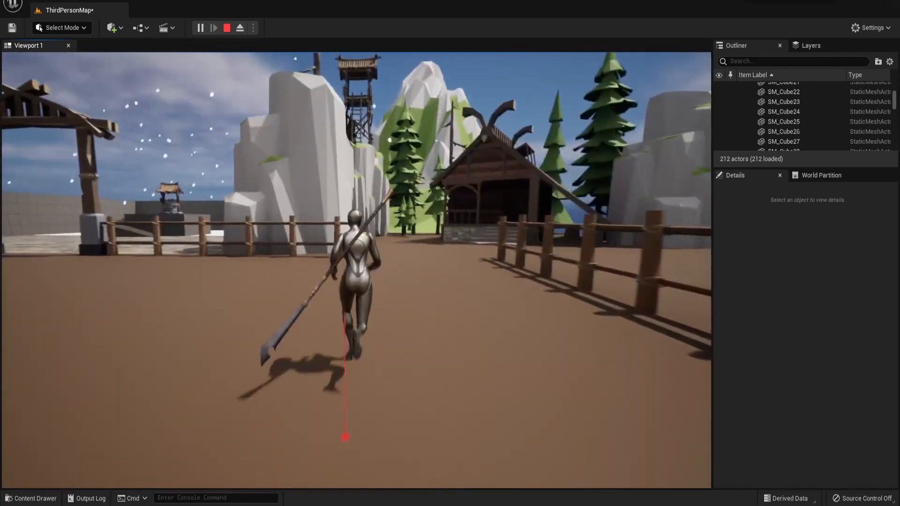
key("w")
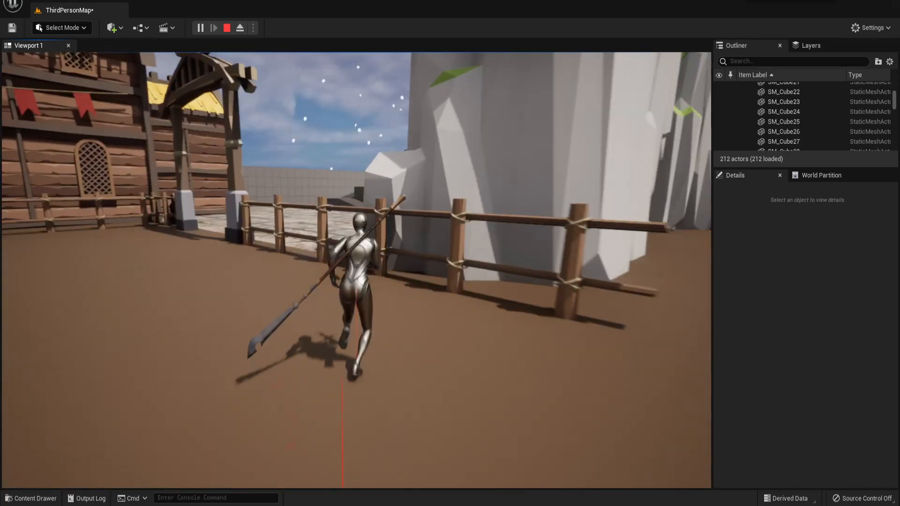
key("w")
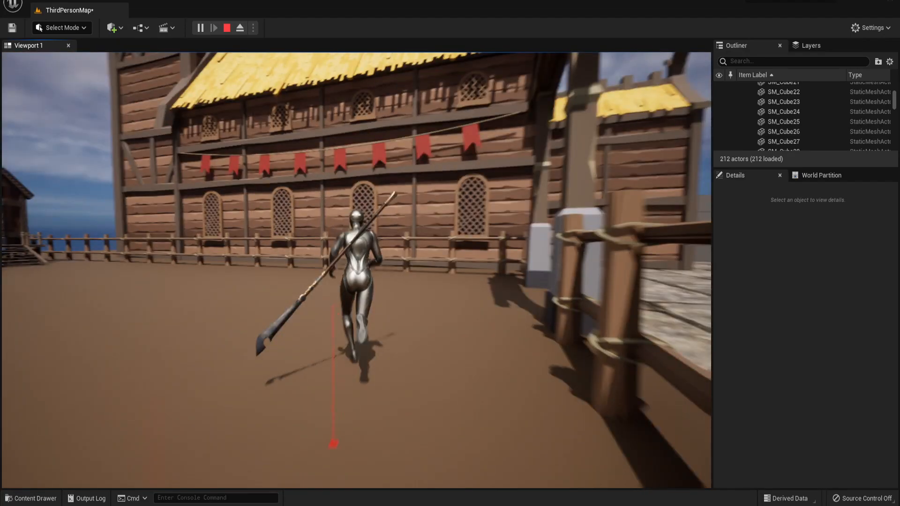
key("w")
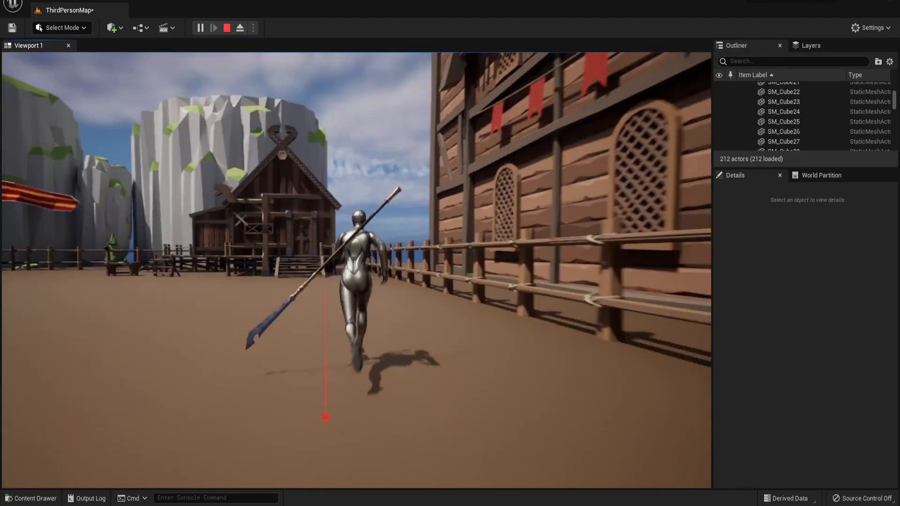
key("w")
key("w")
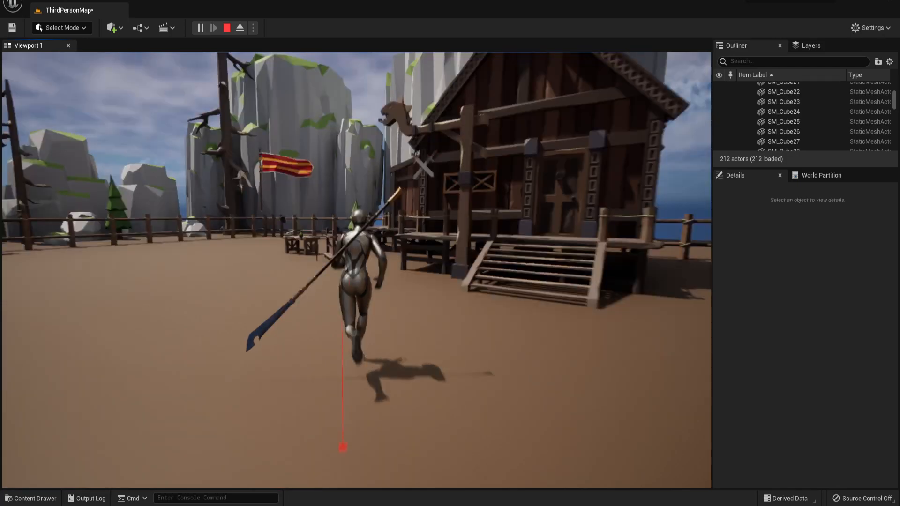
key("w")
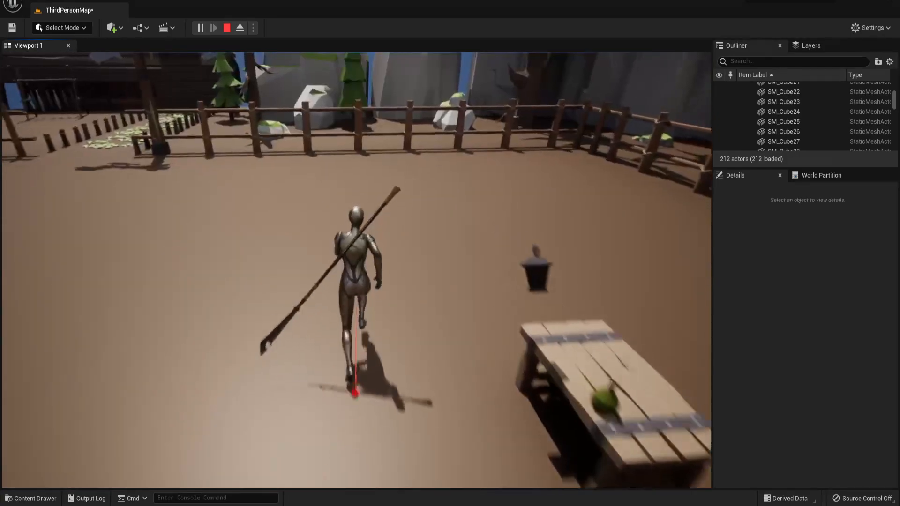
- Run past the table into the open yard, stop, and set off again in another direction to hear the spear foley's timing
key("w")
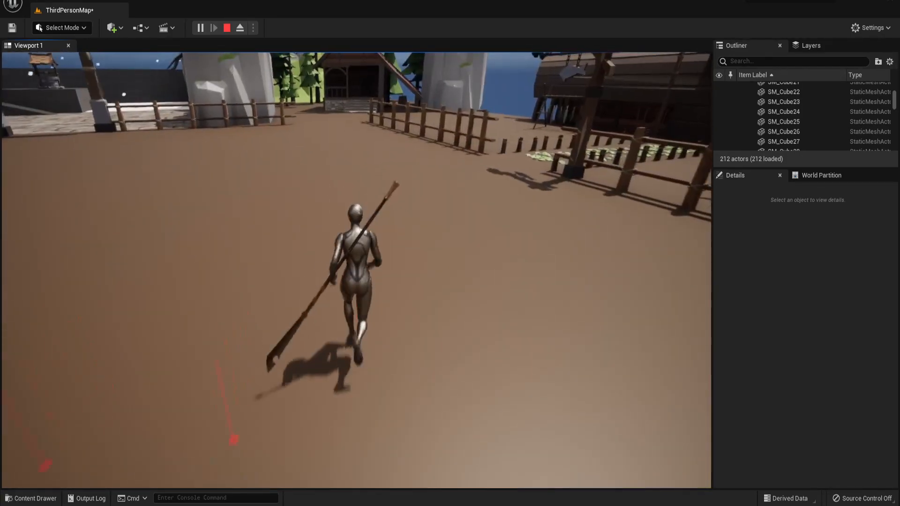
key("w")
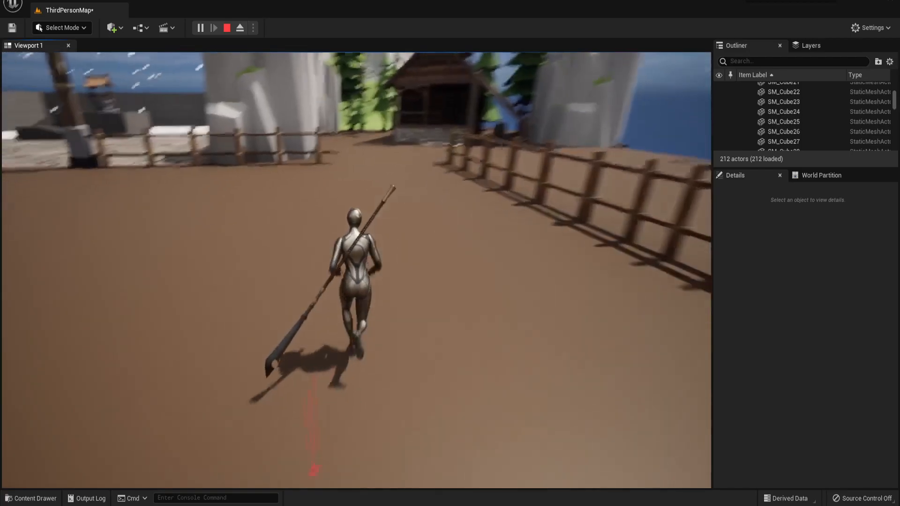
key("w")
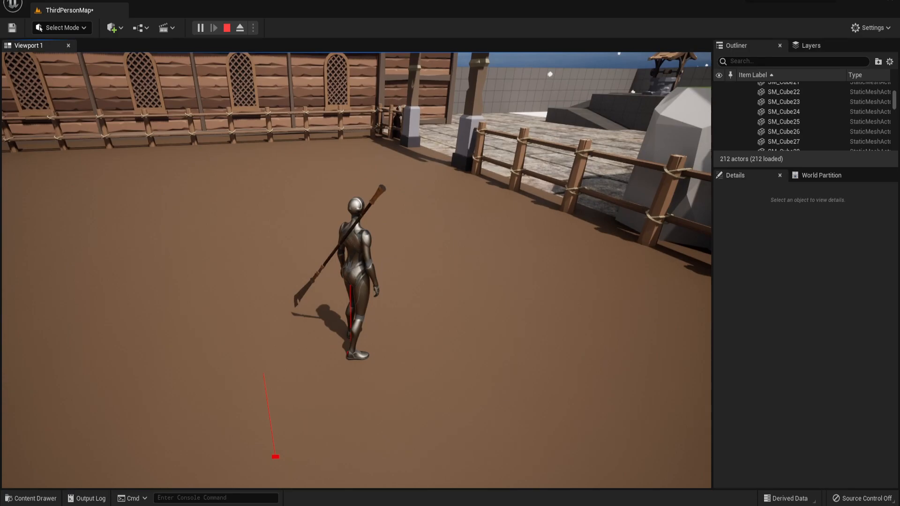
key("a")
key("a")
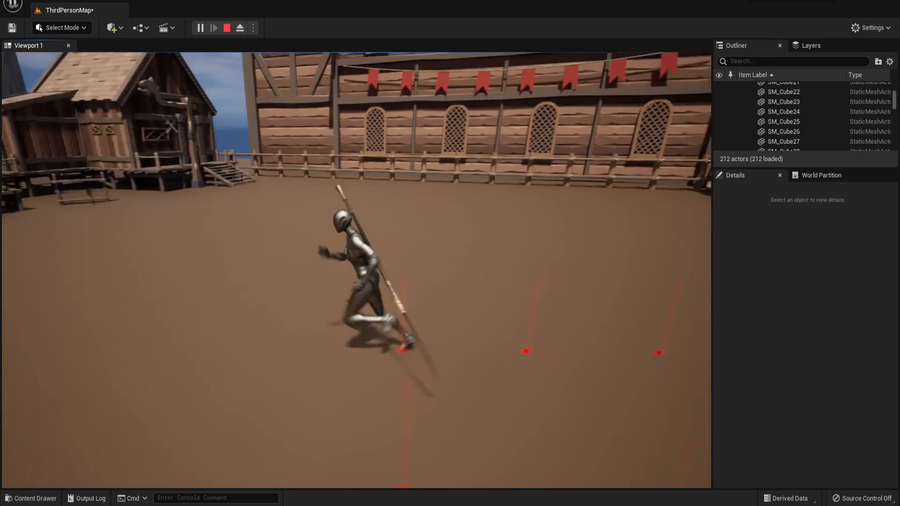
key("w")
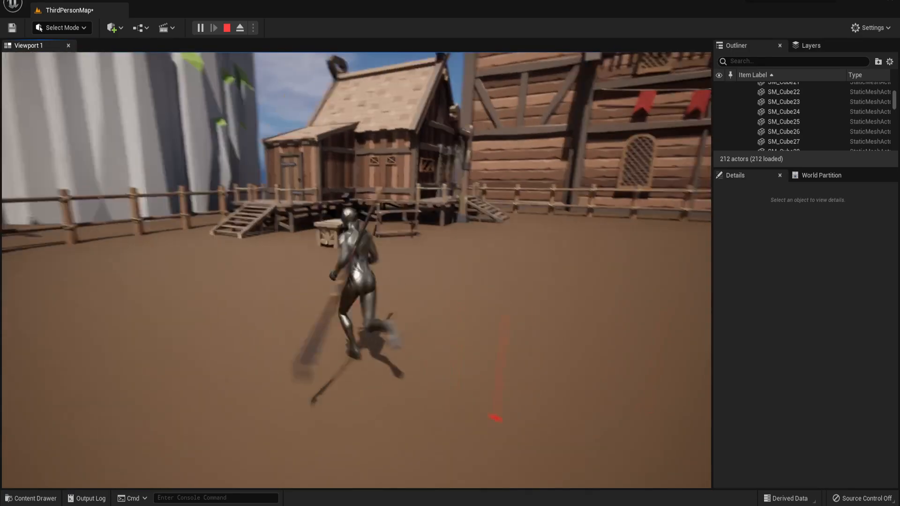
- Swap the spear for the axe at the bench and run around the yard to compare the axe foley
key("w")
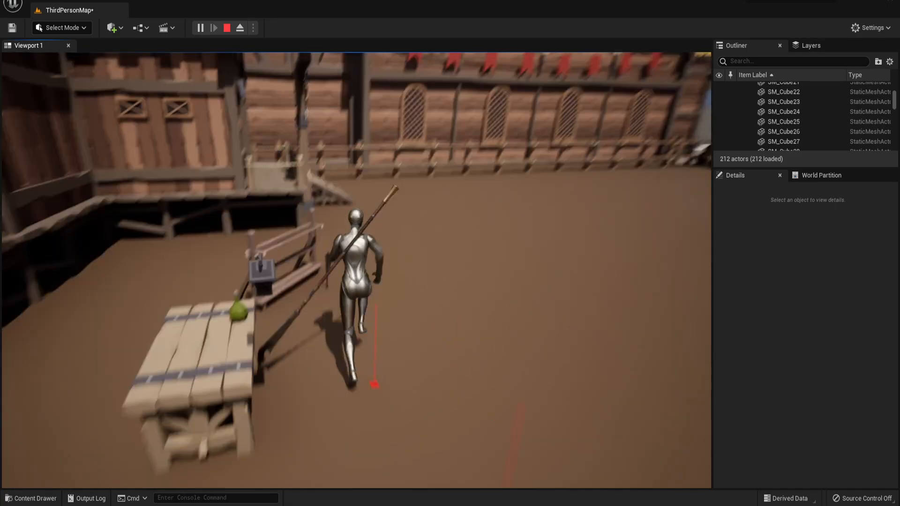
key("w")
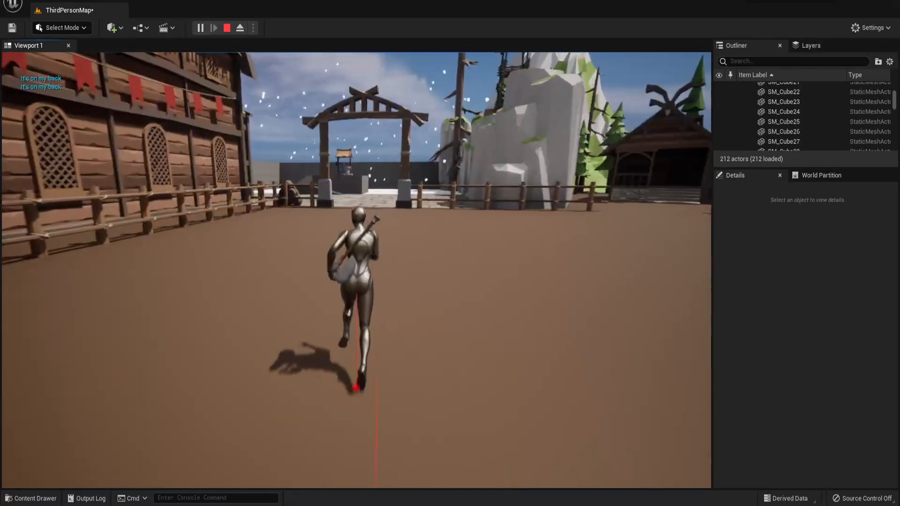
key("w")
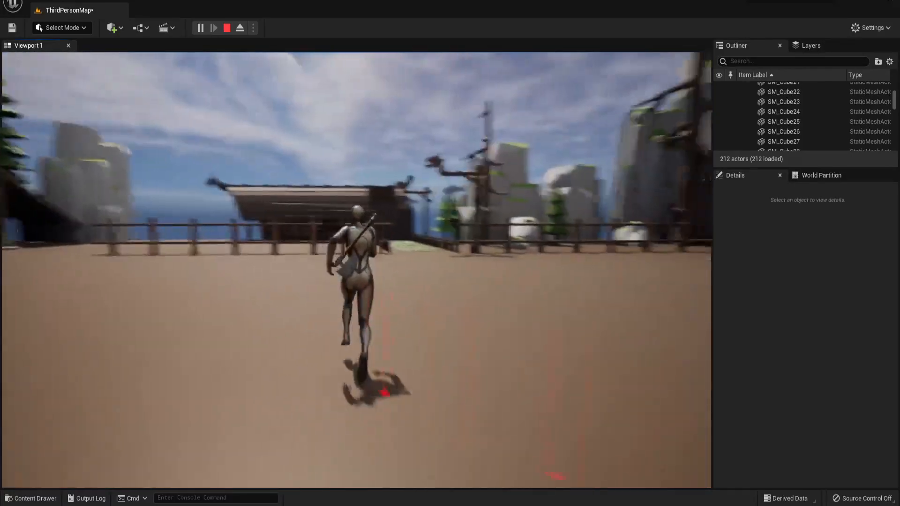
key("w")
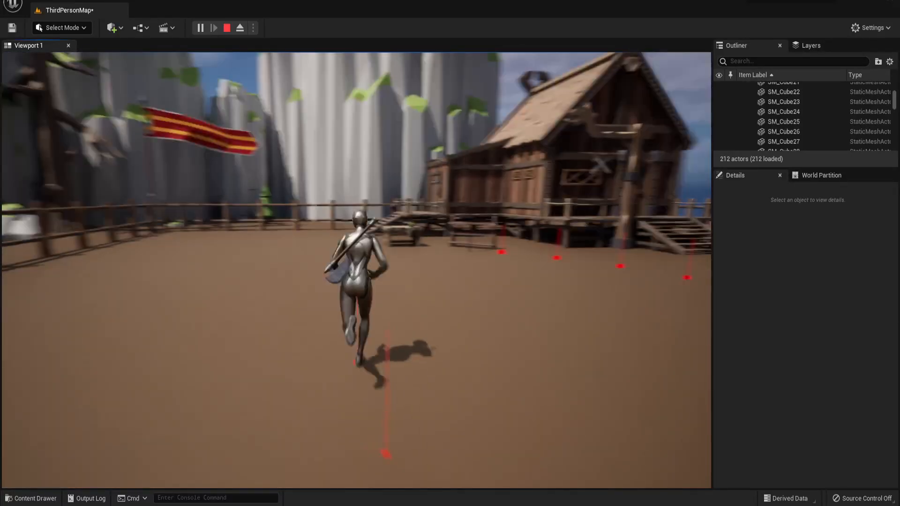
- Swap the axe back for the spear, run across the yard to recheck its foley, and end the playtest
key("w")
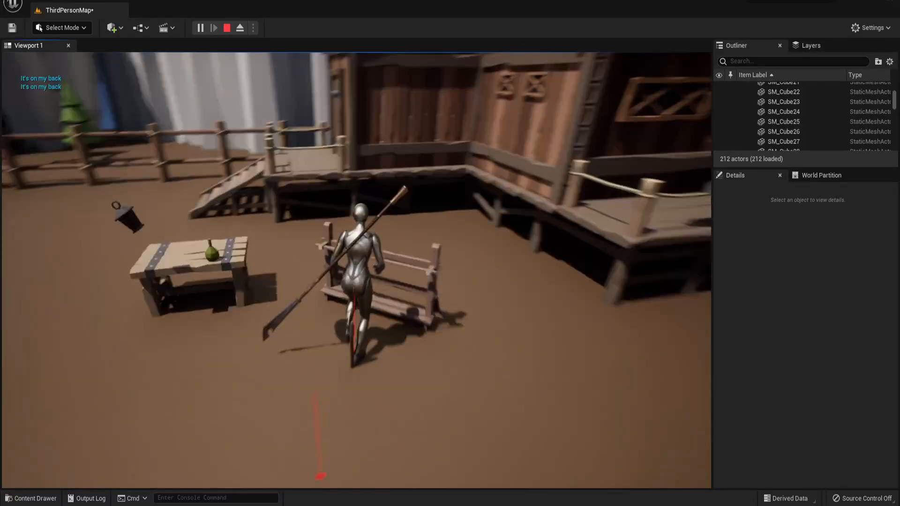
key("w")
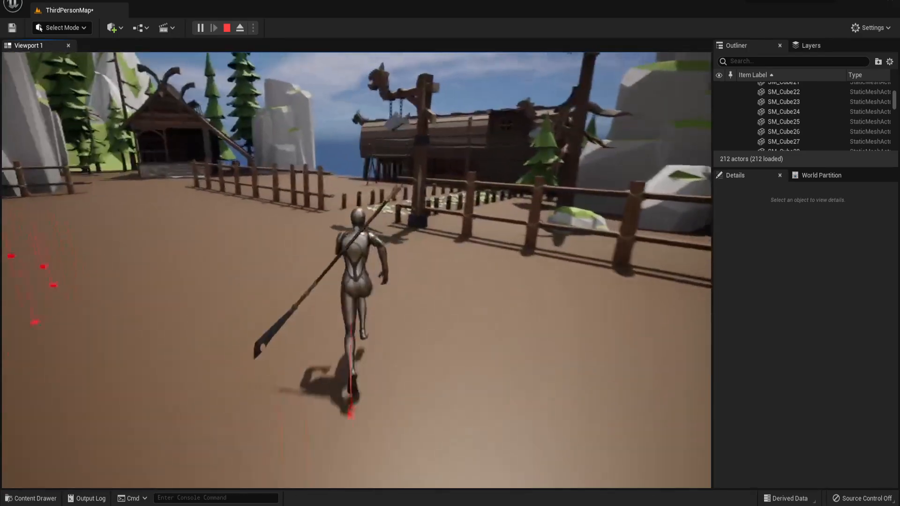
key("w")
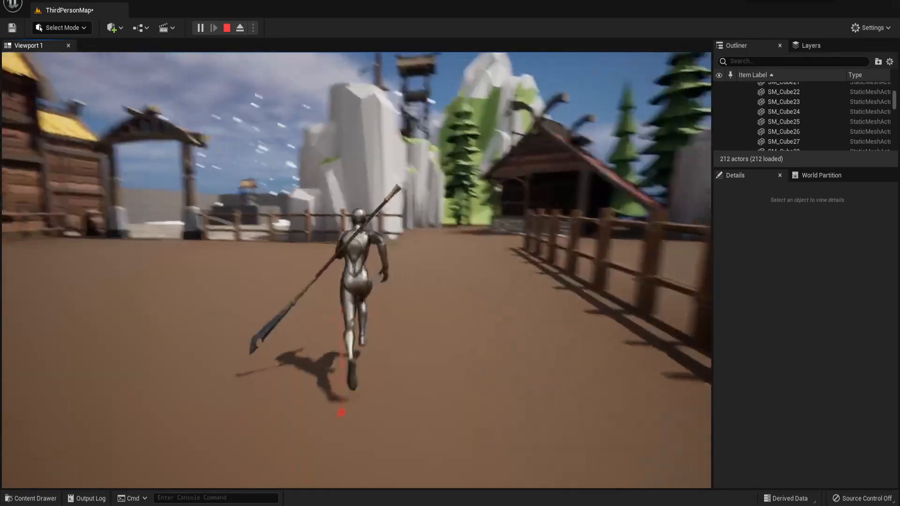
key("w")
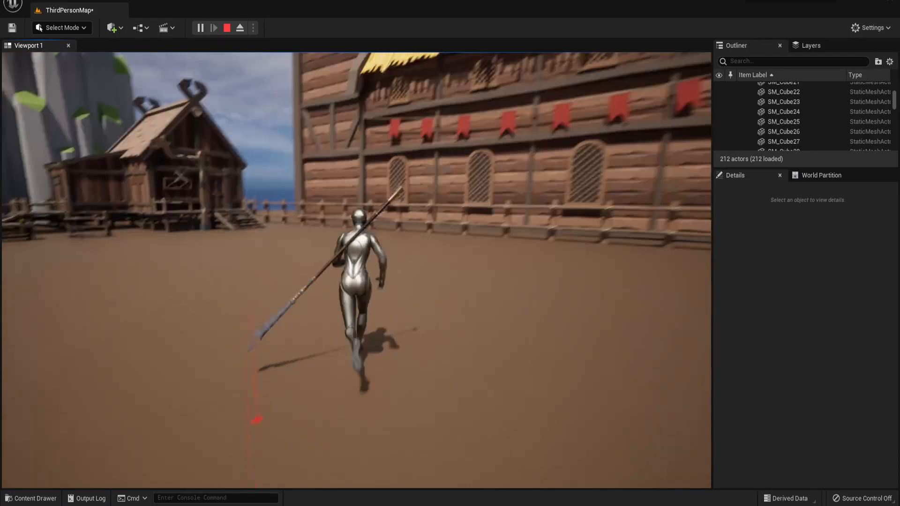
key("Escape")
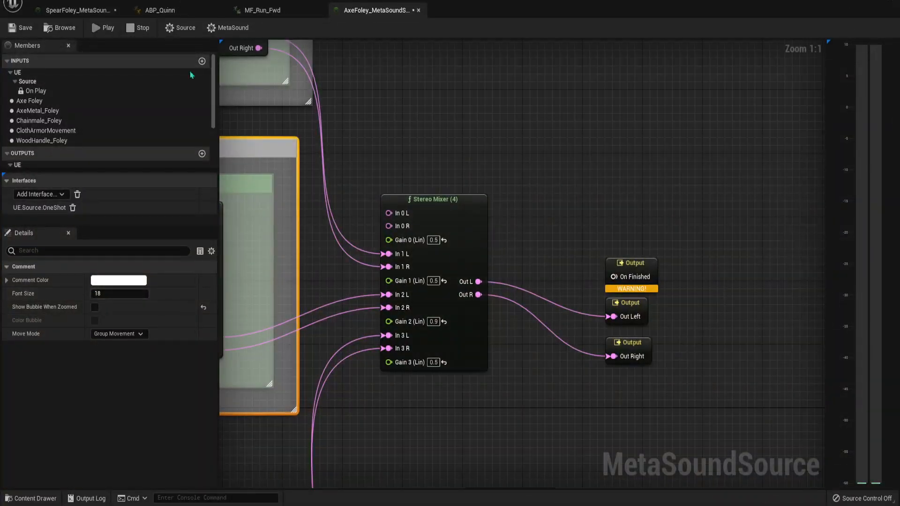
- In the SpearFoley MetaSound, set the Max of the WoodHandle_Foley group's Random (Time) node to 0.2
left_click(89, 11)
right_click_drag(334, 144, 488, 170)
right_click_drag(323, 175, 503, 163)
right_click_drag(328, 281, 491, 281)
right_click_drag(469, 422, 428, 281)
right_click_drag(395, 386, 362, 286)
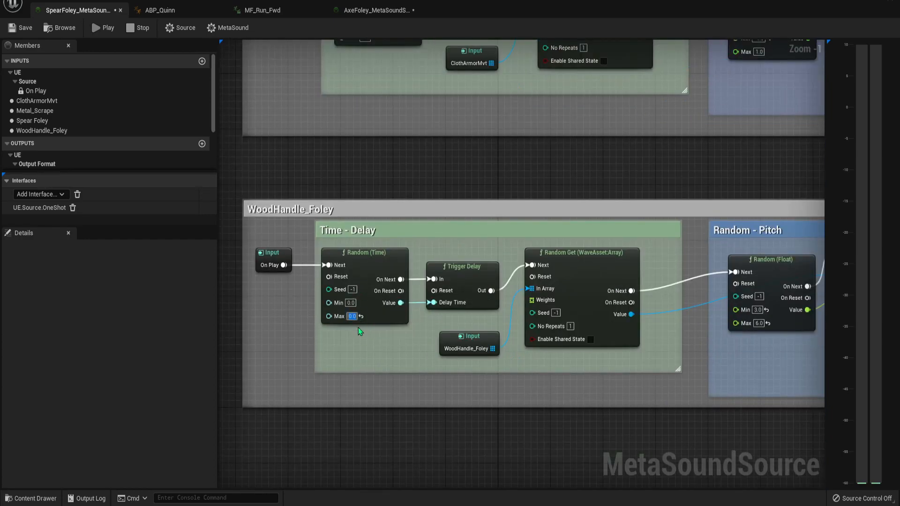
right_click_drag(357, 328, 310, 483)
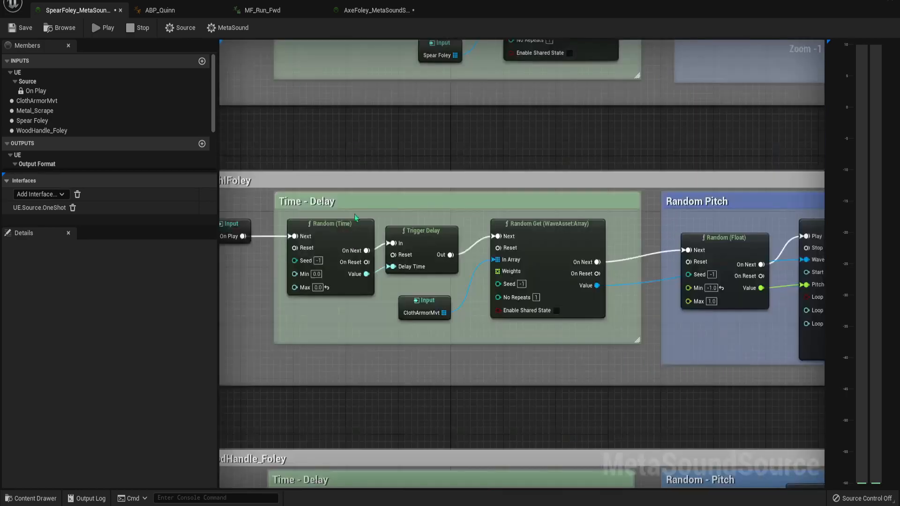
- Check the Metal_Scrape_Spear delay range and edit the Max of the spearMvtFoley group's Random (Time) node
right_click_drag(343, 125, 380, 388)
right_click_drag(366, 88, 381, 378)
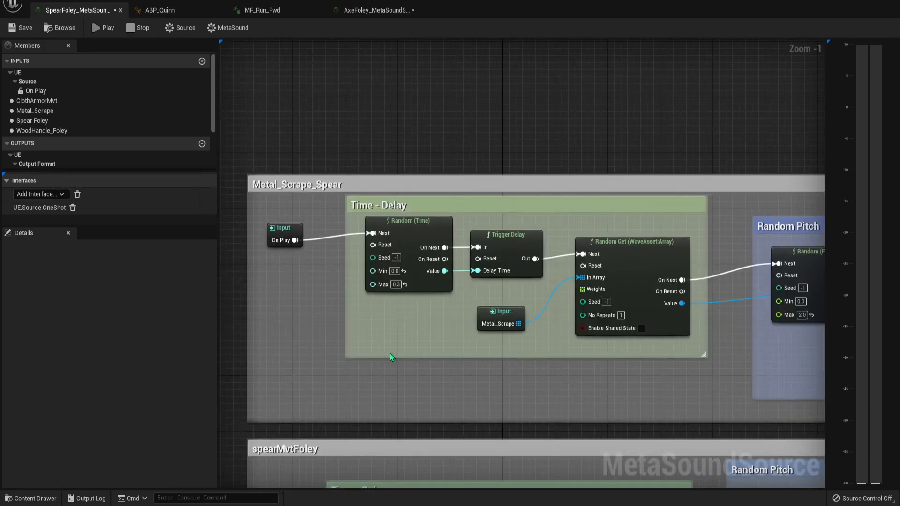
right_click_drag(380, 395, 378, 188)
left_click(380, 304)
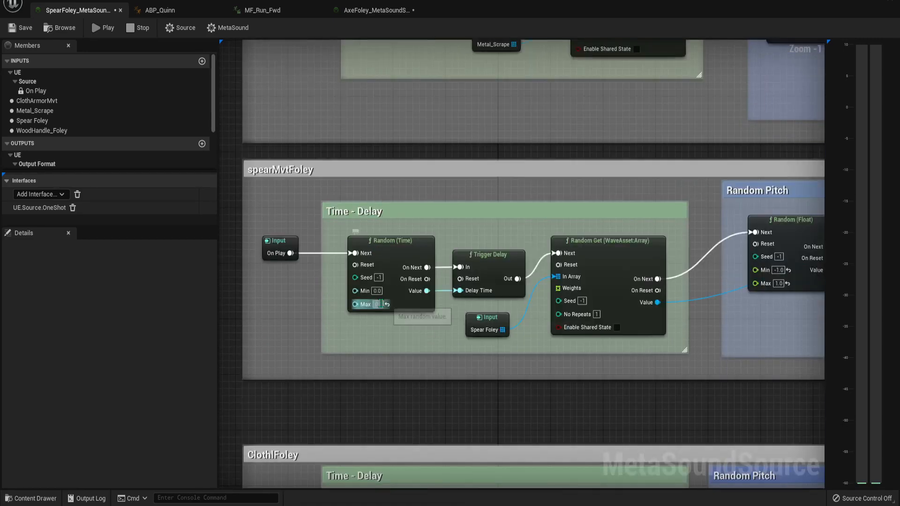
right_click_drag(387, 406, 411, 45)
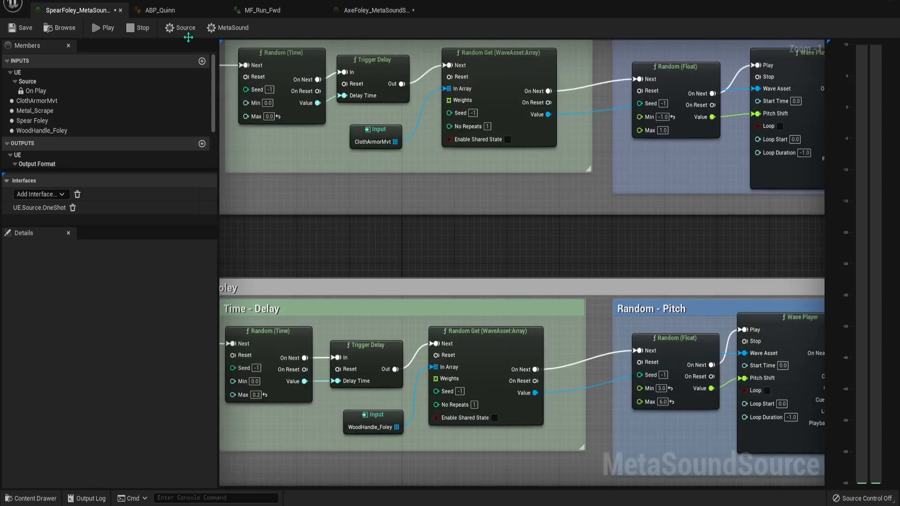
- Play the spear foley MetaSound several times to listen to the layered delays
left_click(46, 28)
left_click(100, 28)
left_click(100, 28)
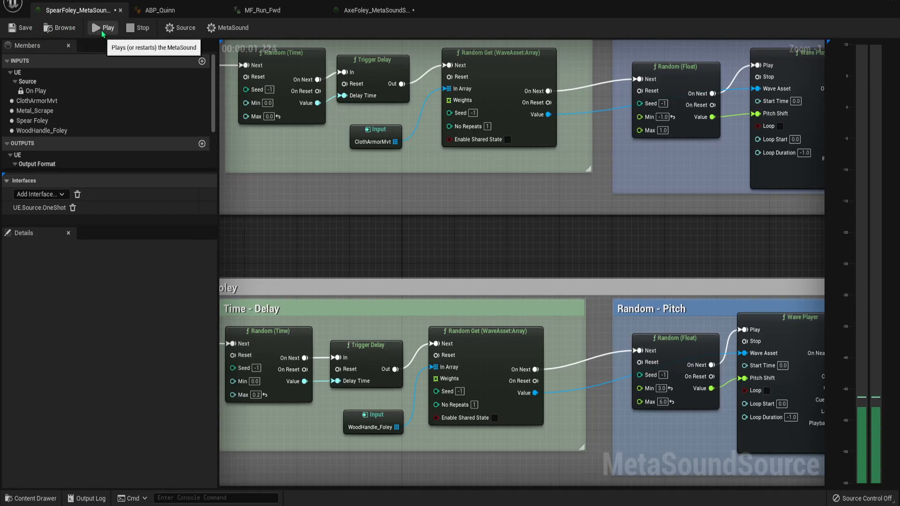
left_click(99, 29)
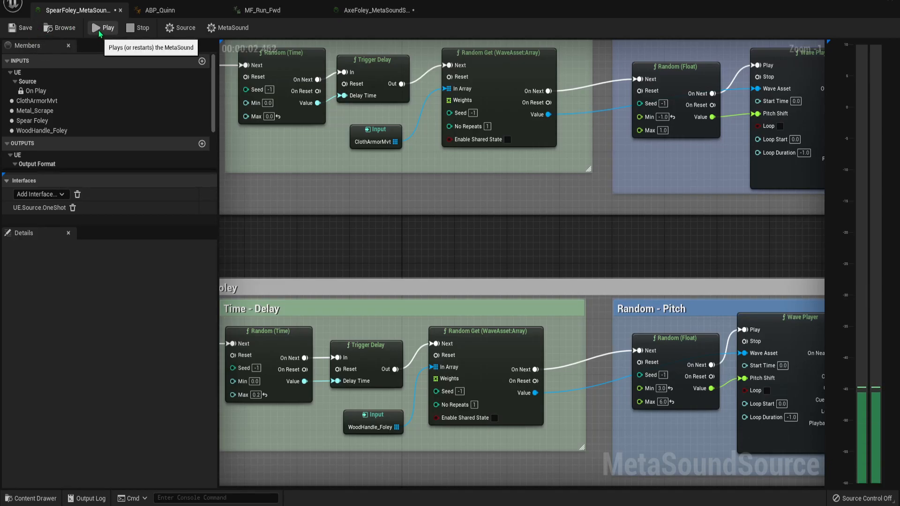
left_click(98, 29)
left_click(98, 30)
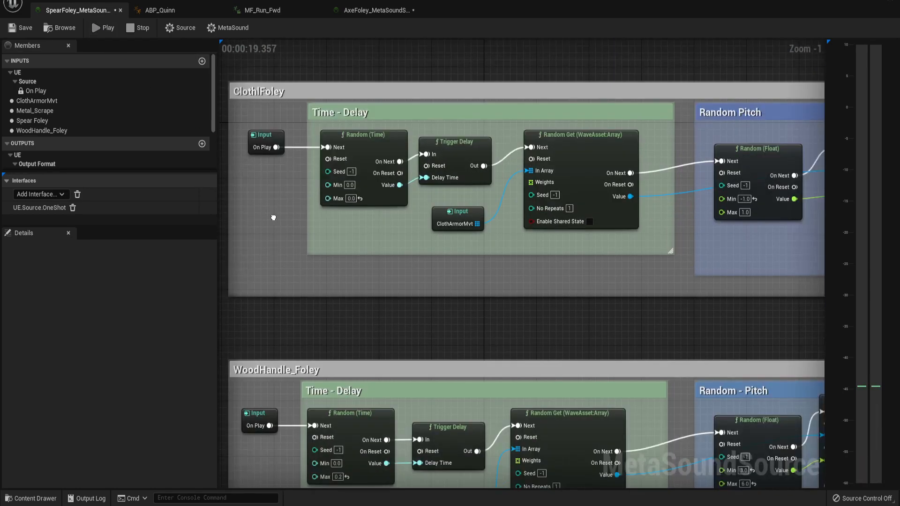
- Set the Max of the spearMvtFoley group's Random (Time) node to 0.1
right_click_drag(273, 218, 385, 270)
left_click(388, 260)
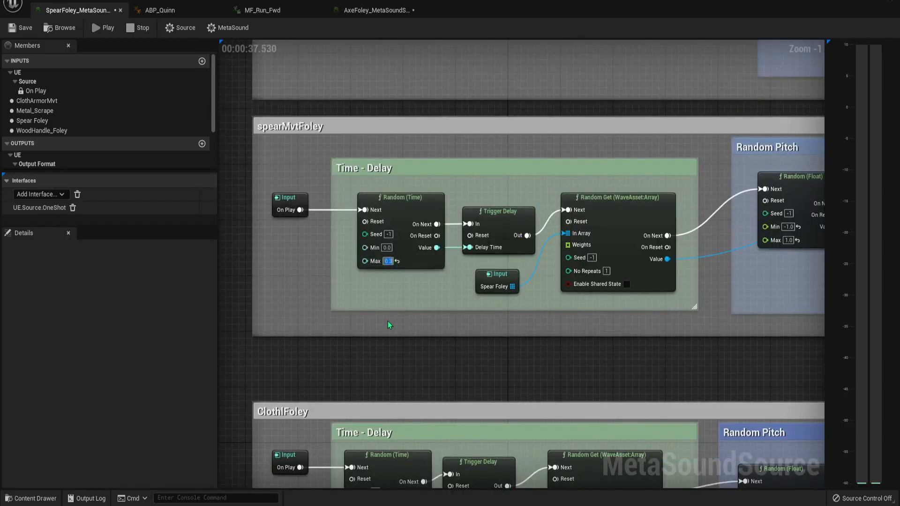
type("0.1")
- Set the Max of the Metal_Scrape_Spear group's Random (Time) node to 2
right_click_drag(355, 145, 336, 287)
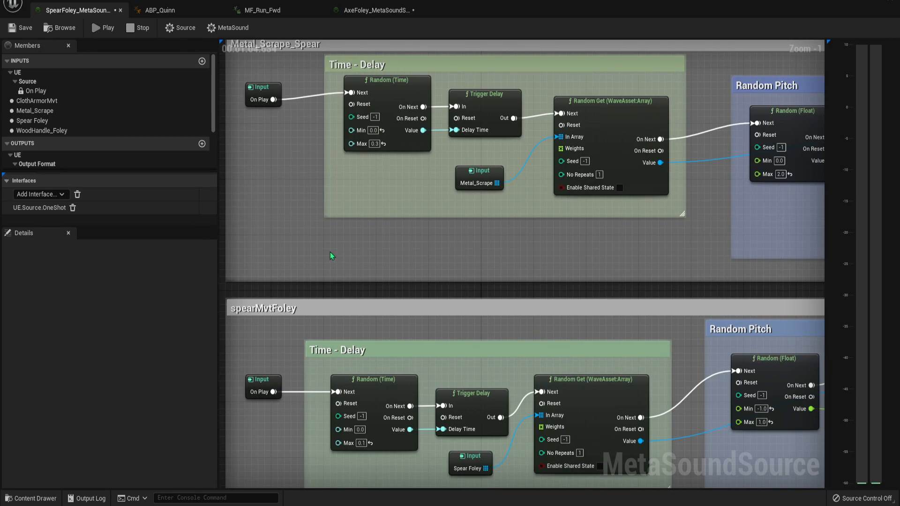
left_click(374, 143)
type("2")
key("Return")
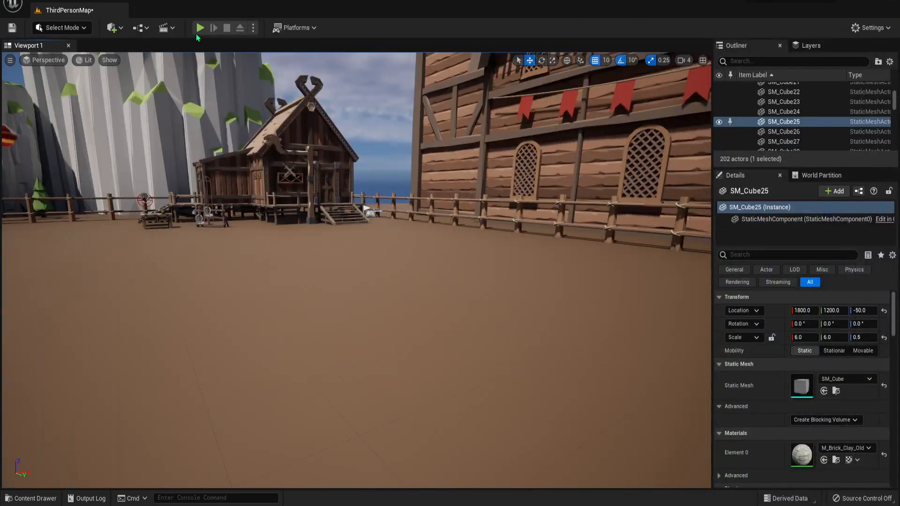
- Start a new level playtest, run the character to the weapon bench, and equip a weapon from it
left_click(200, 28)
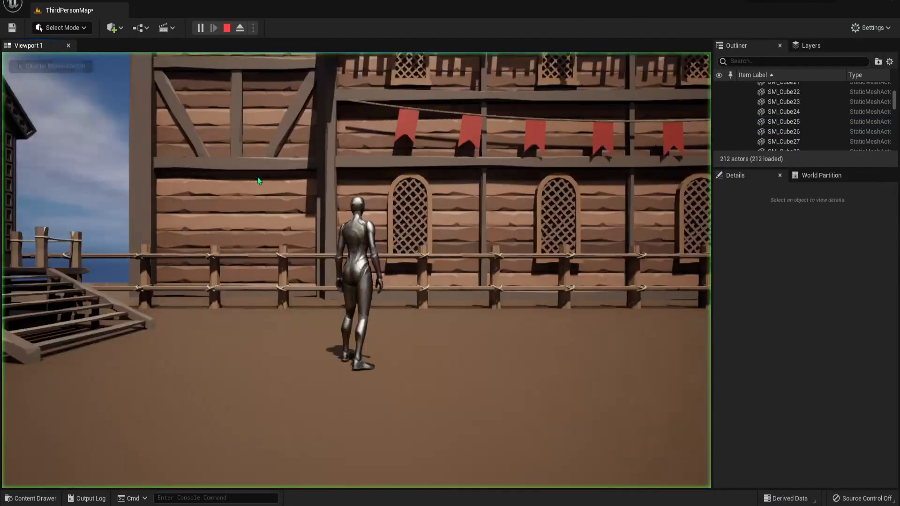
key("w")
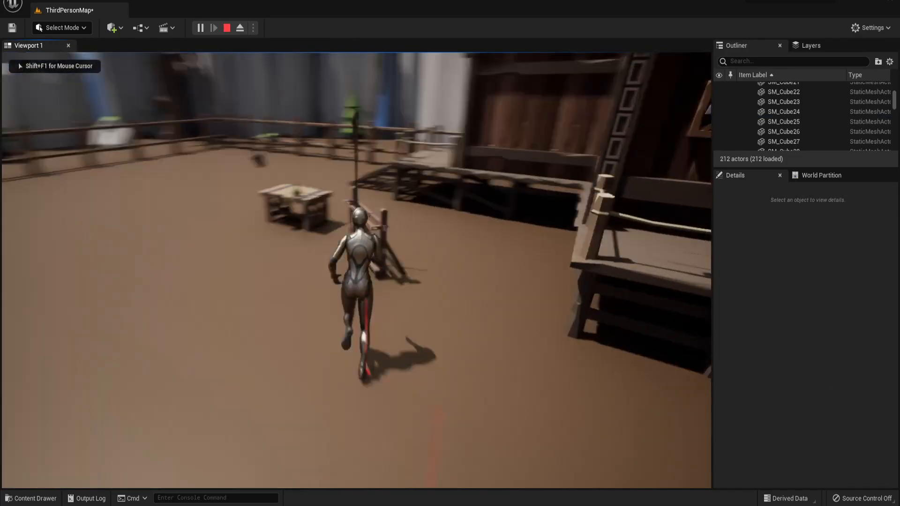
key("w")
key("s")
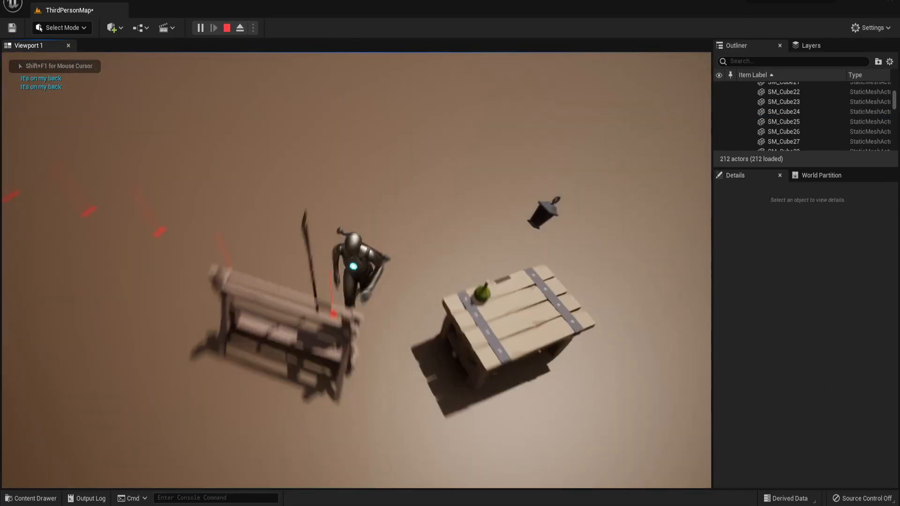
key("w")
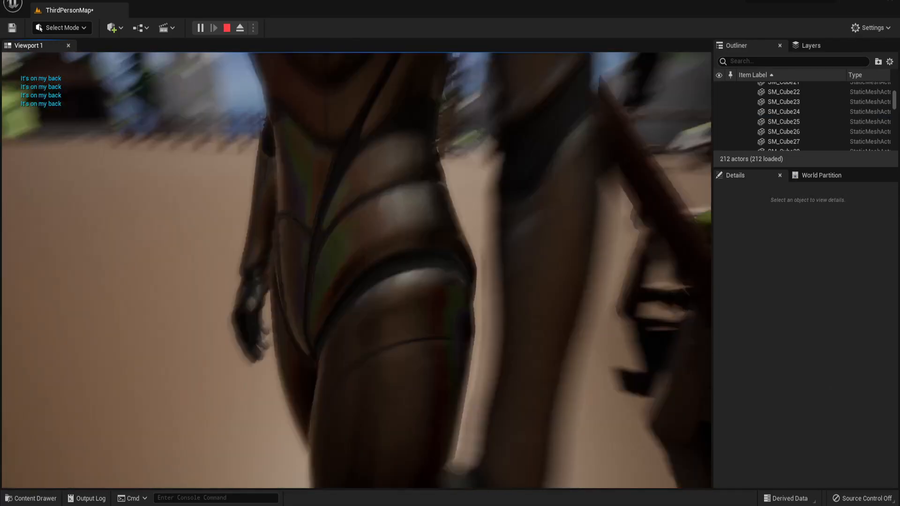
- Run the character around the courtyard with the spear on its back to hear the retuned foley, and end the playtest
key("w")
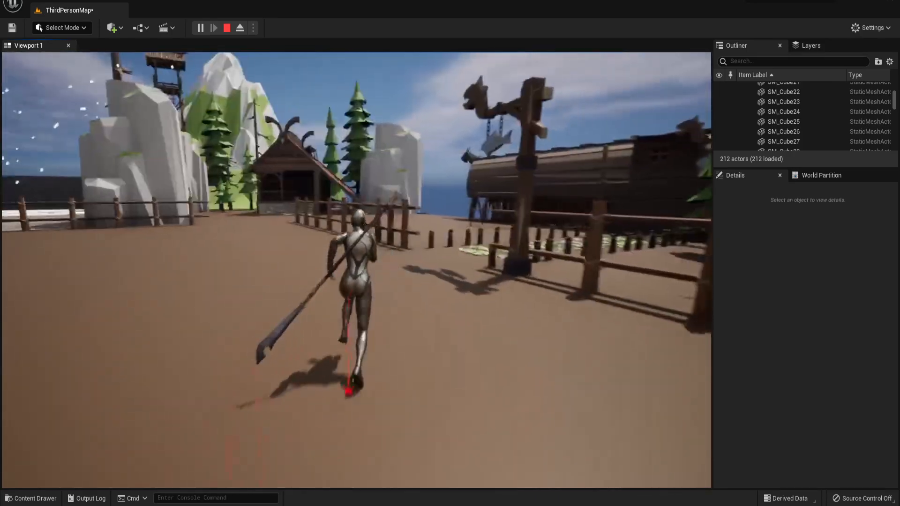
key("w")
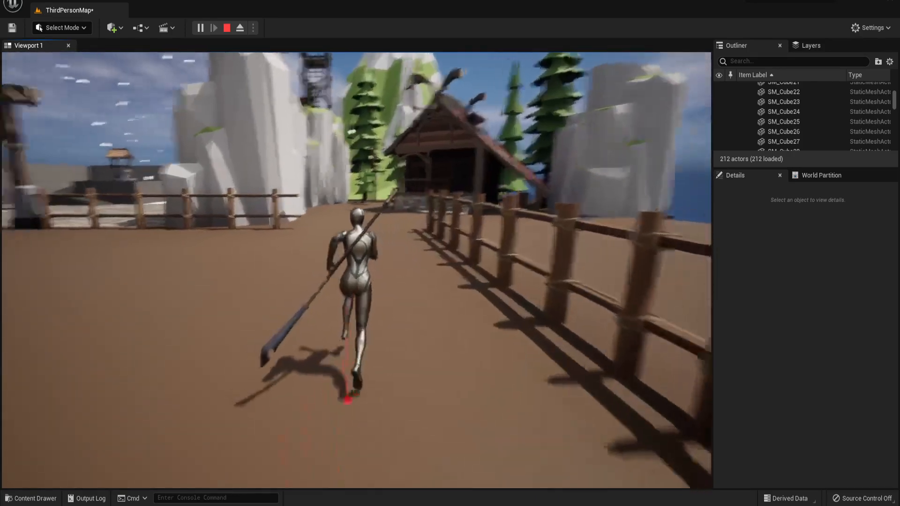
key("w")
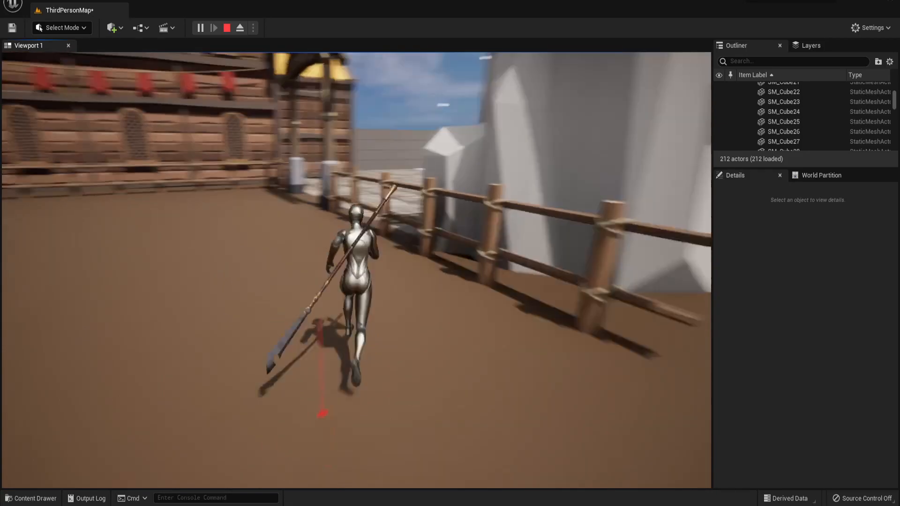
key("w")
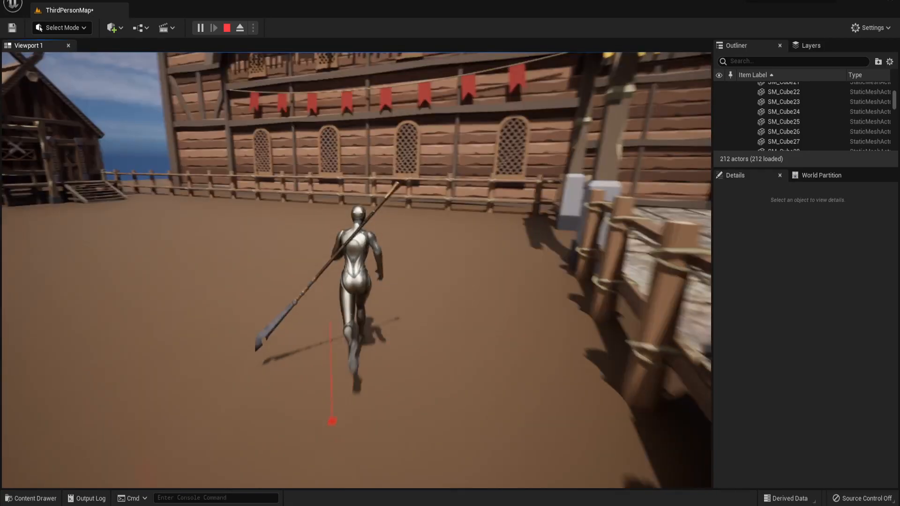
key("w")
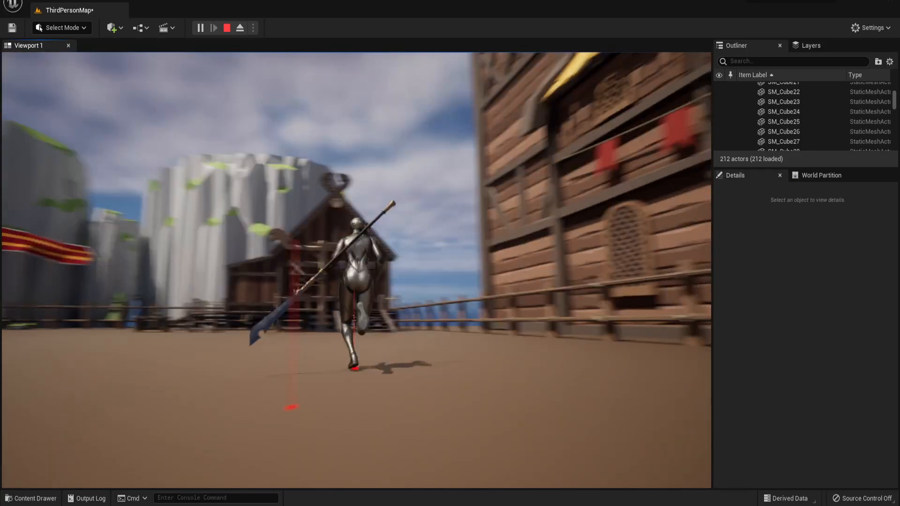
key("w")
key("w")
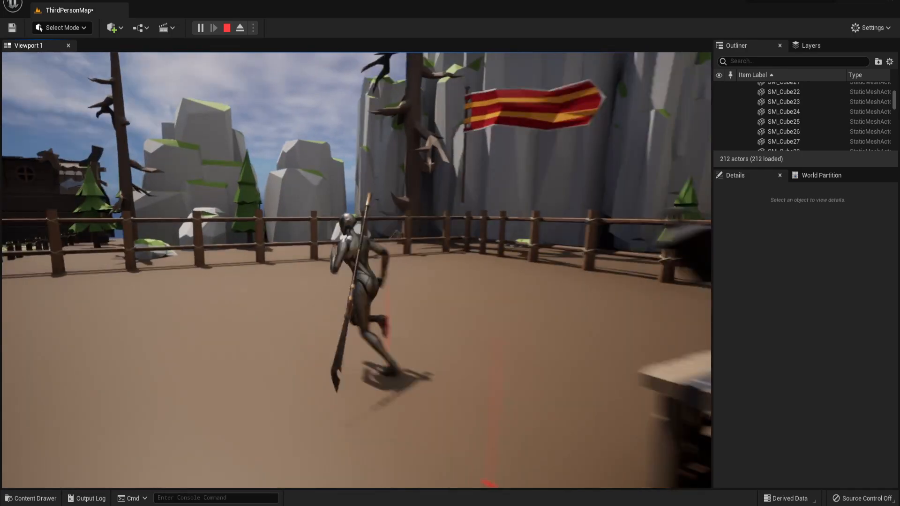
key("w")
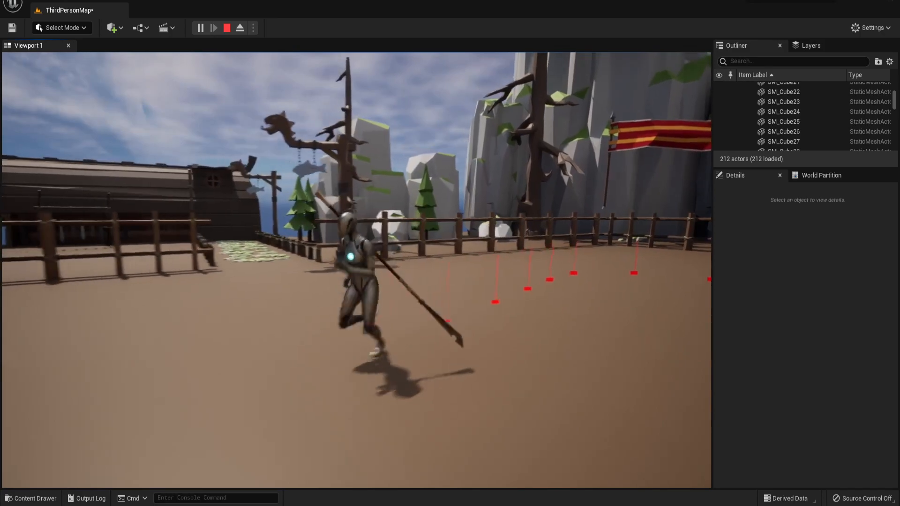
key("w")
key("w")
key("w")
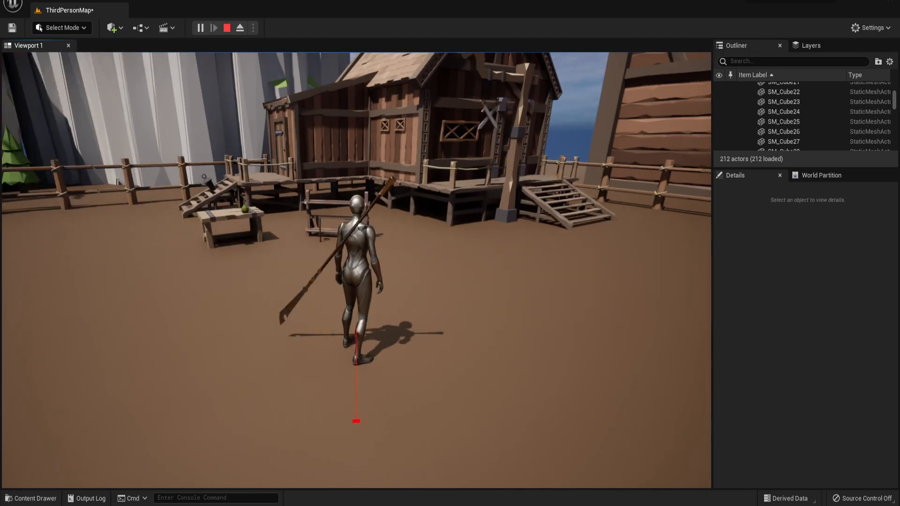
key("Escape")
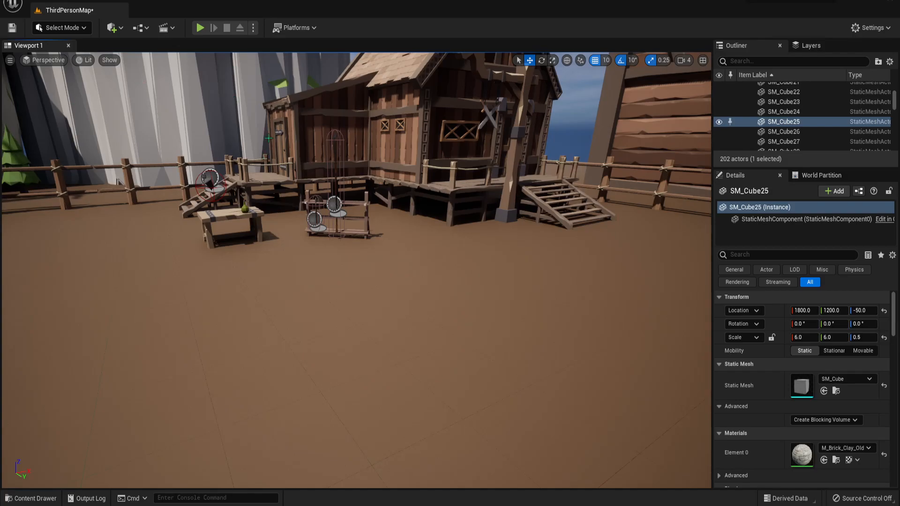
- Show the level viewport full screen, pull the camera back to face the wooden house, and start a new playtest
right_click(274, 152)
left_click(471, 230)
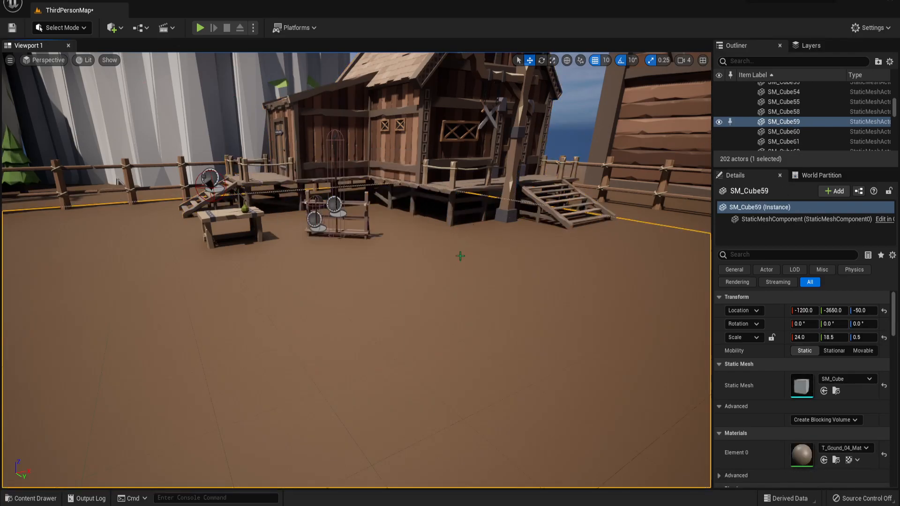
key("F11")
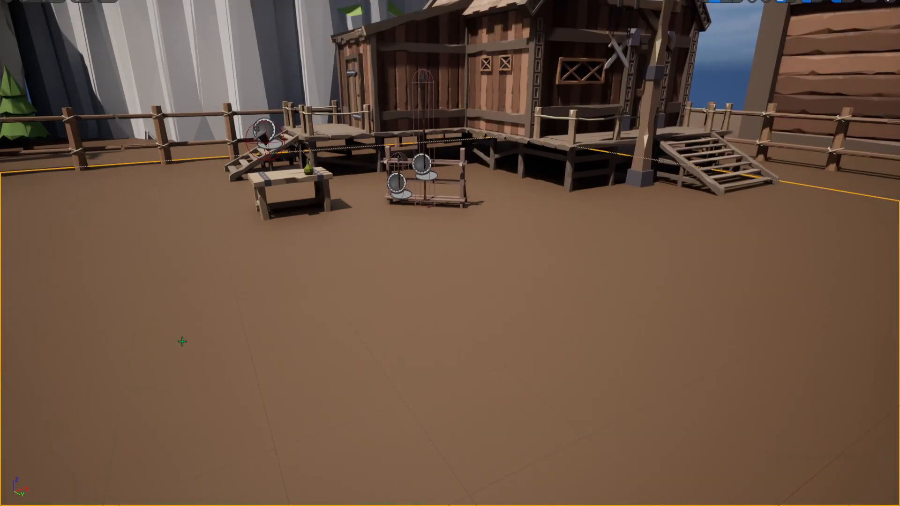
left_click_drag(94, 257, 87, 251)
right_click_drag(88, 251, 176, 294)
key("s")
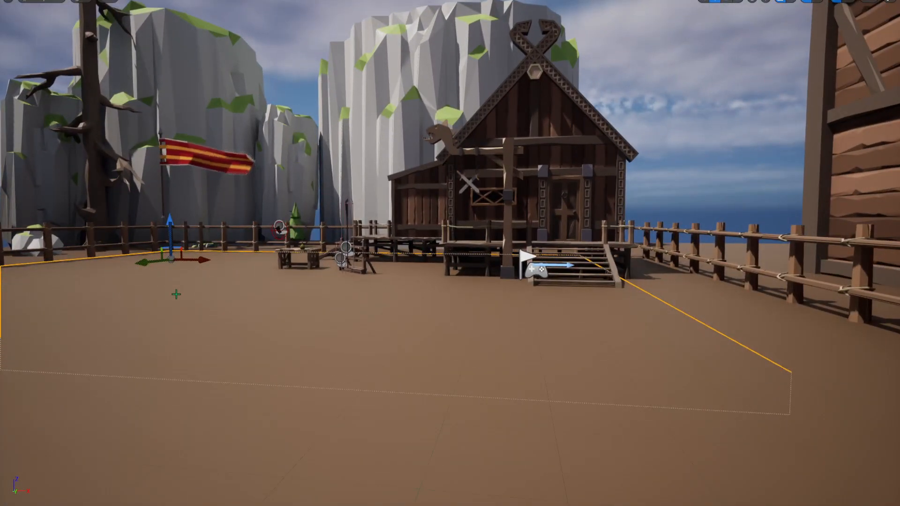
key("alt+p")
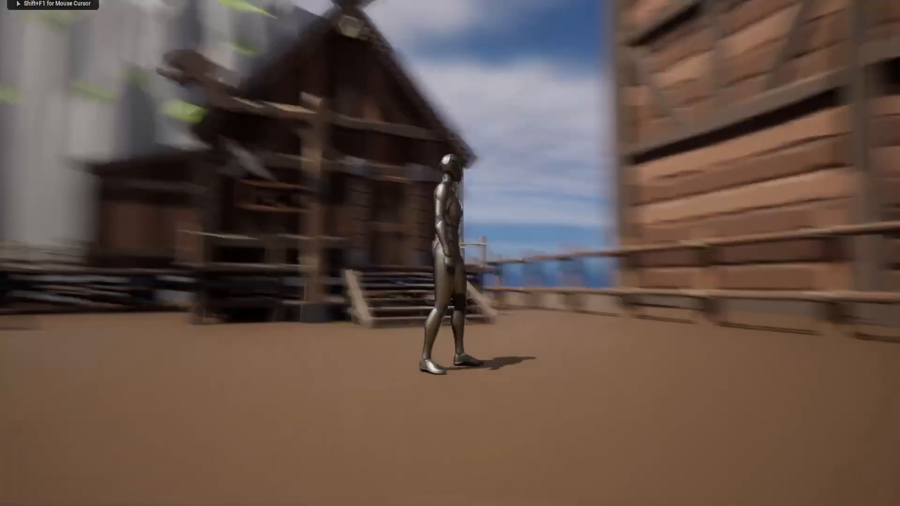
- Run to the weapon rack, equip the spear, swap it for the axe, and walk the character into the open yard
key("w")
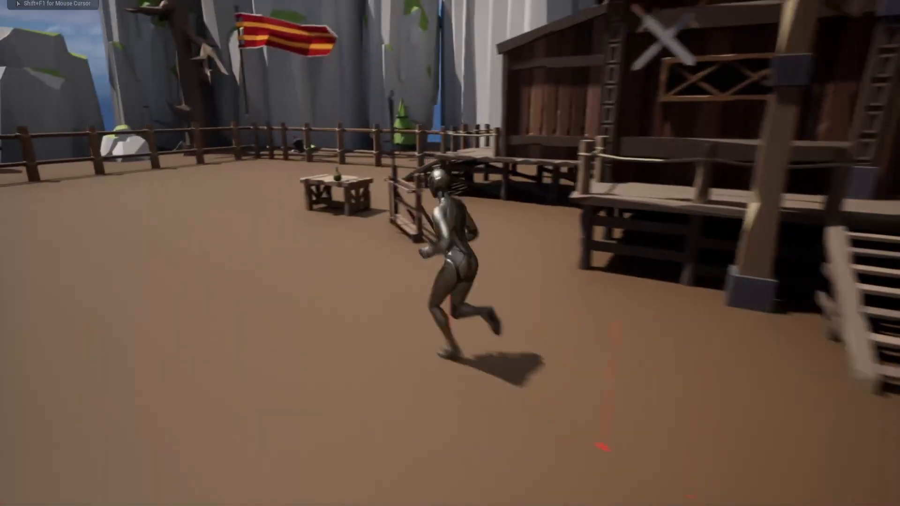
key("e")
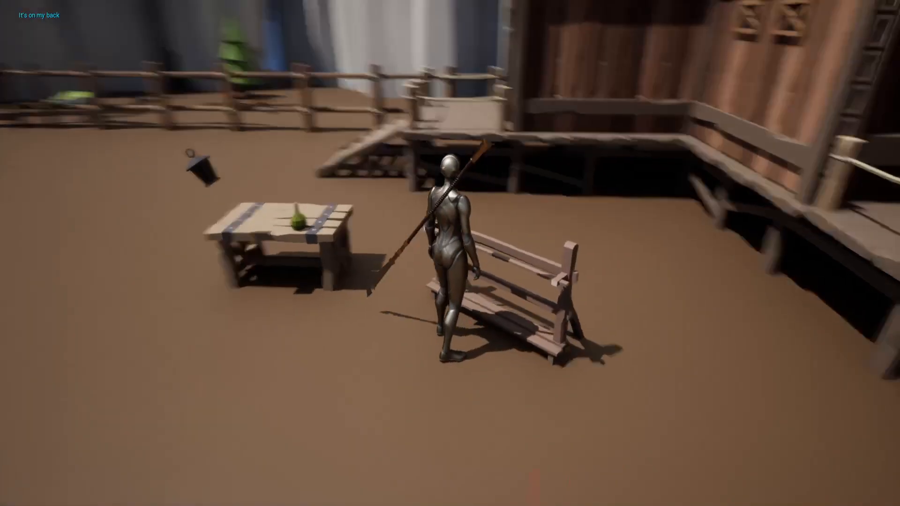
key("w")
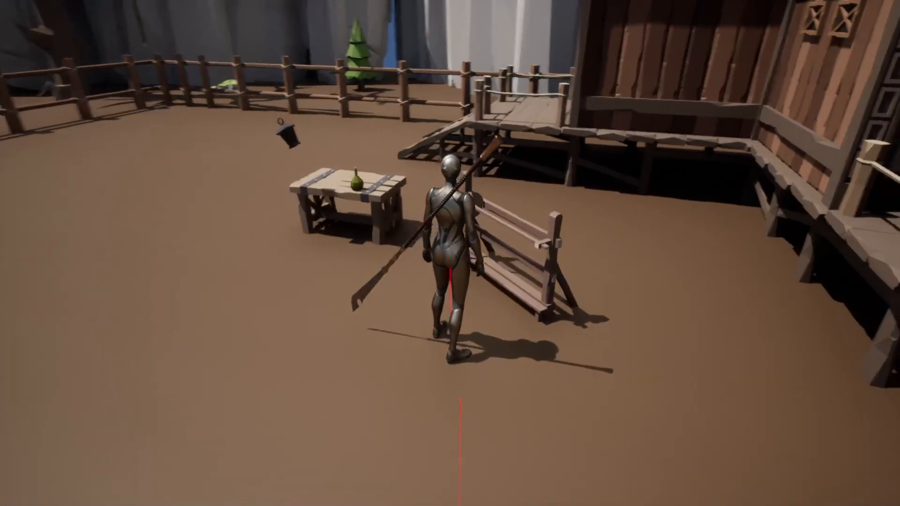
key("e")
key("e")
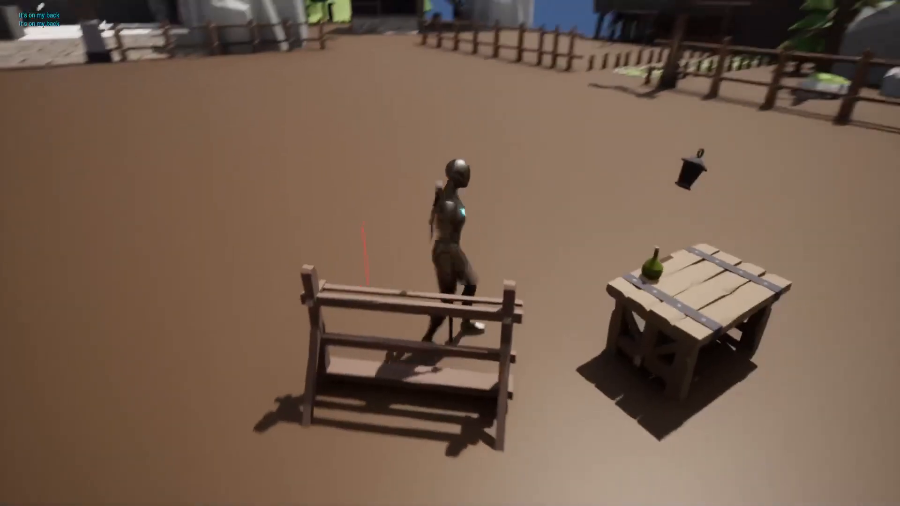
key("w")
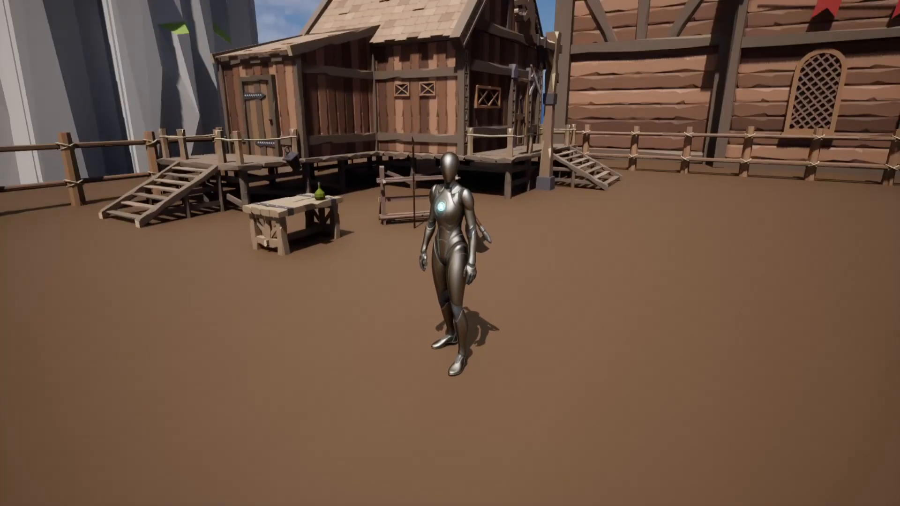
key("Escape")
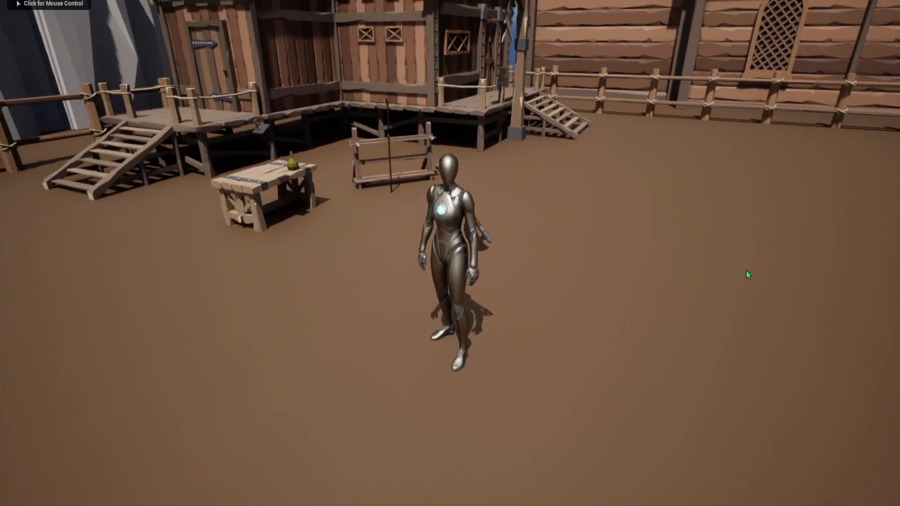
left_click(817, 287)
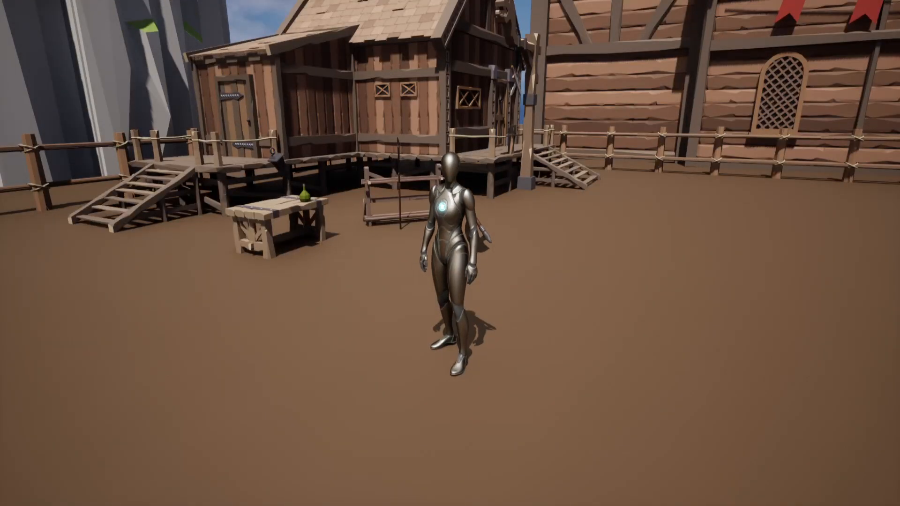
key("shift+F1")
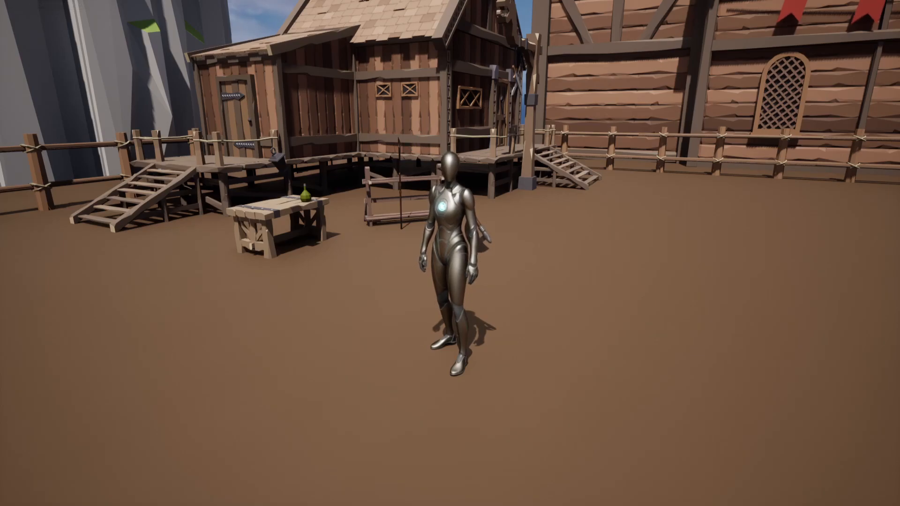
key("shift+F1")
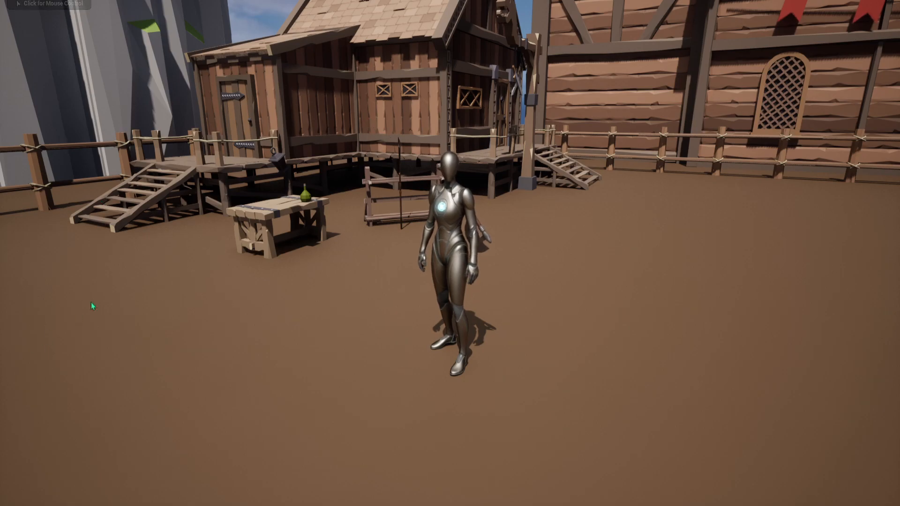
left_click(191, 128)
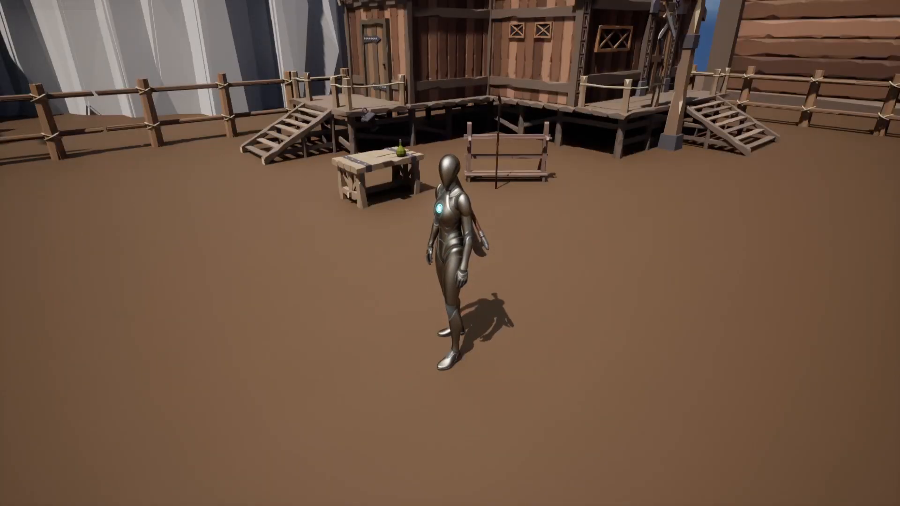
- Release the mouse from the running game and restore the Inventroy_Audio_Sys window to its smaller, non-maximized size
key("shift+F1")
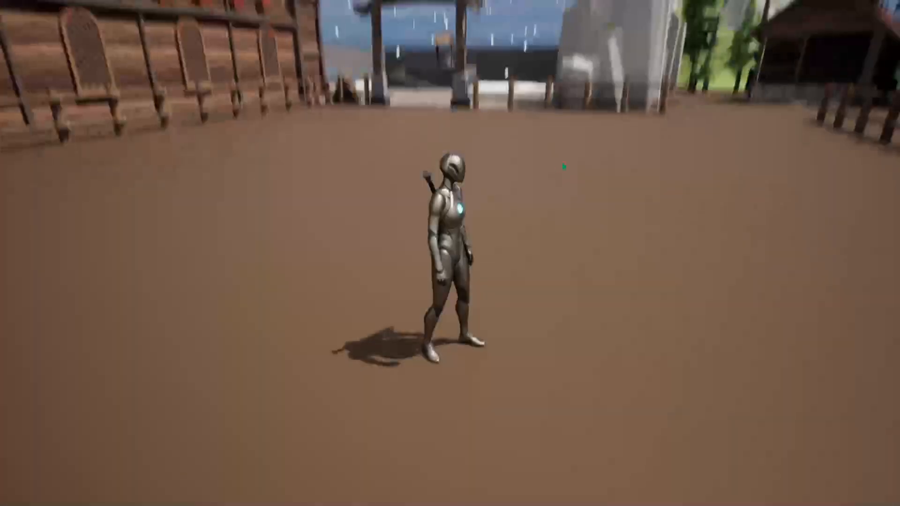
mouse_move(677, 504)
right_click(642, 467)
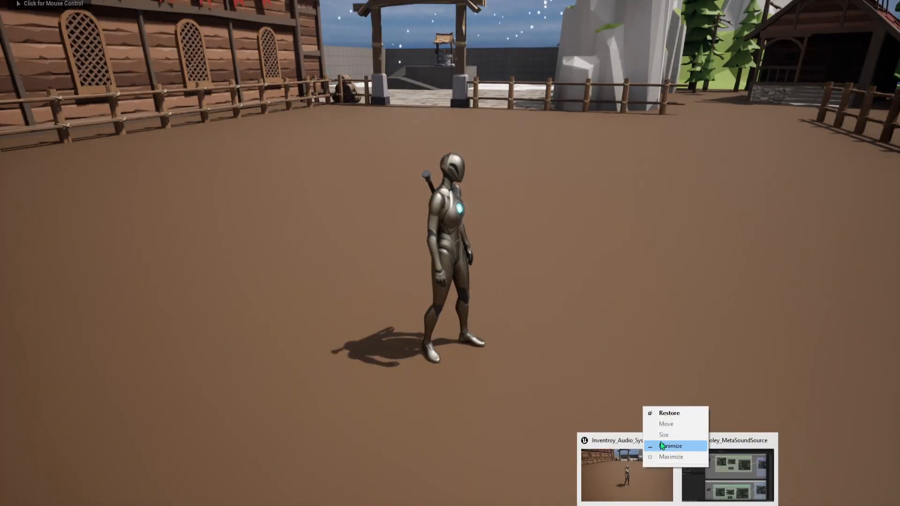
left_click(669, 445)
left_click(640, 468)
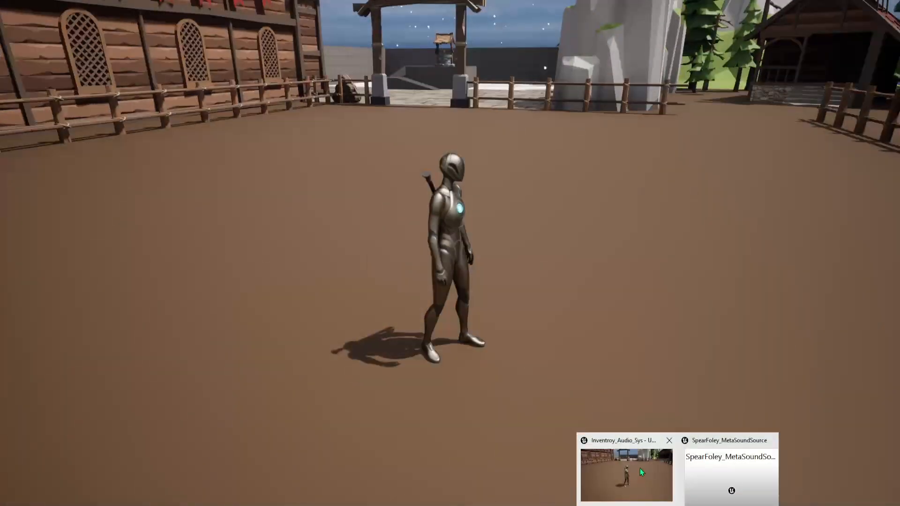
right_click(641, 466)
left_click(651, 413)
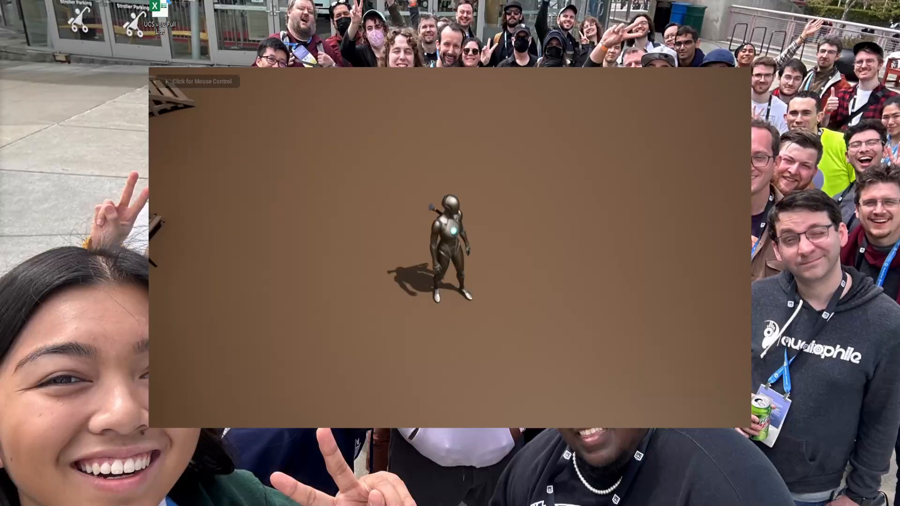
- Take the game viewport out of full screen and end the playtest
left_click(196, 127)
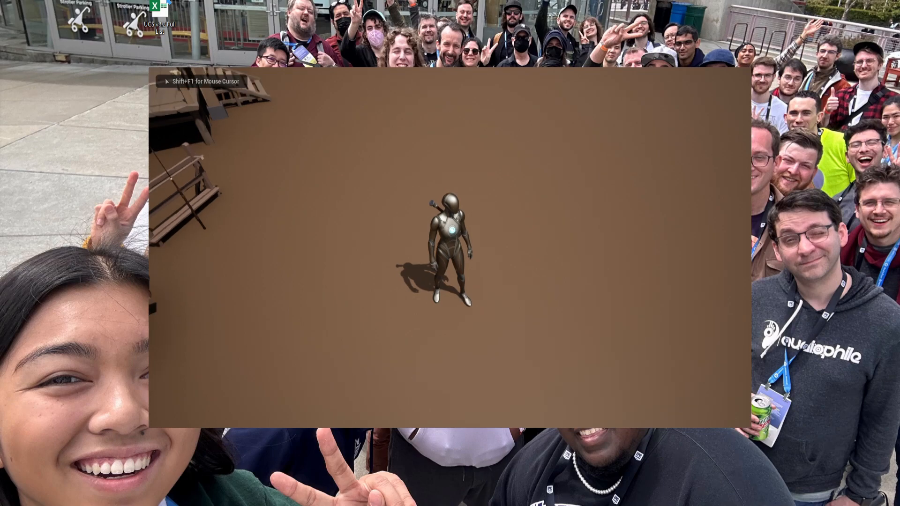
key("shift+F1")
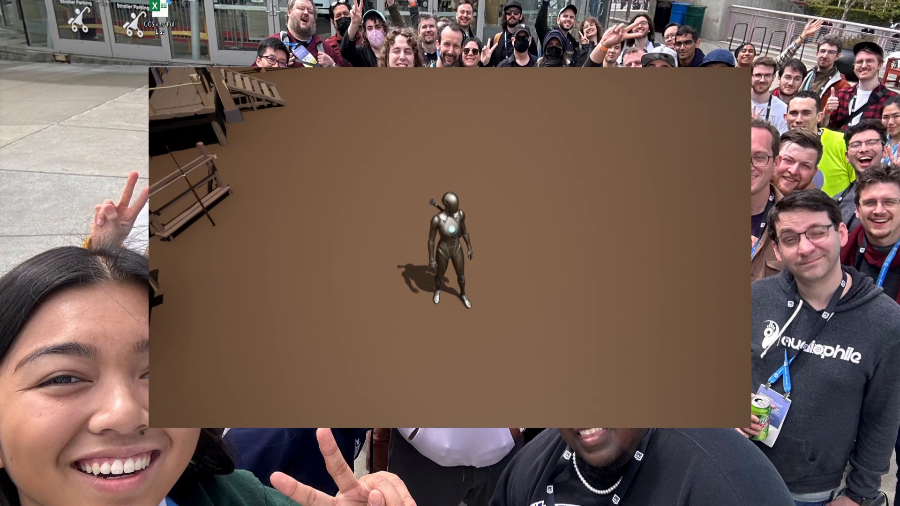
key("F11")
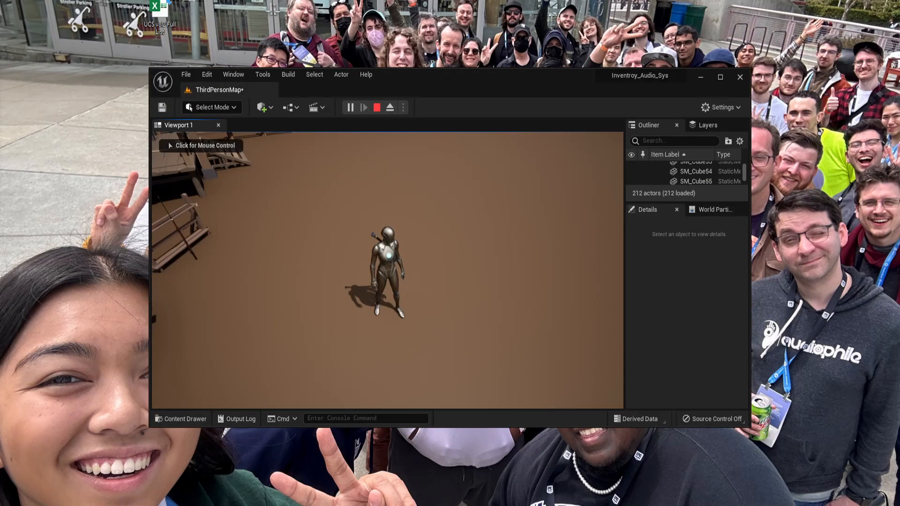
key("Escape")
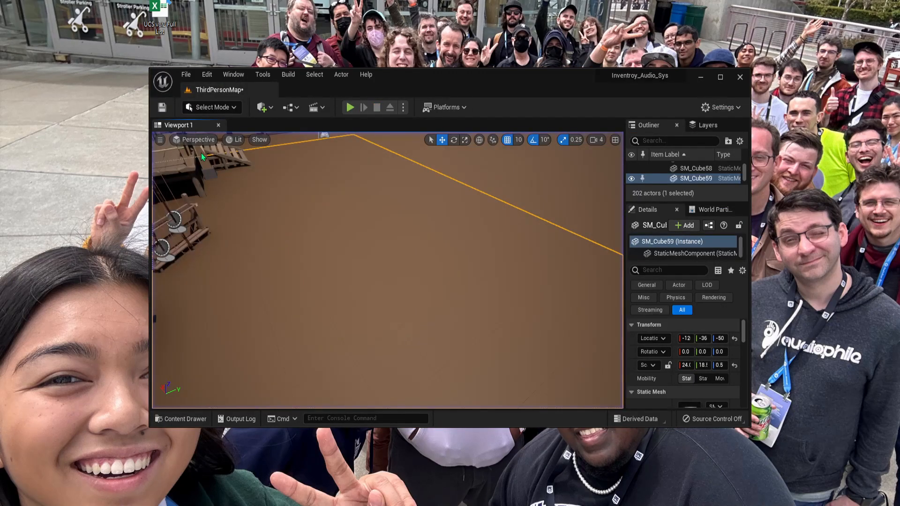
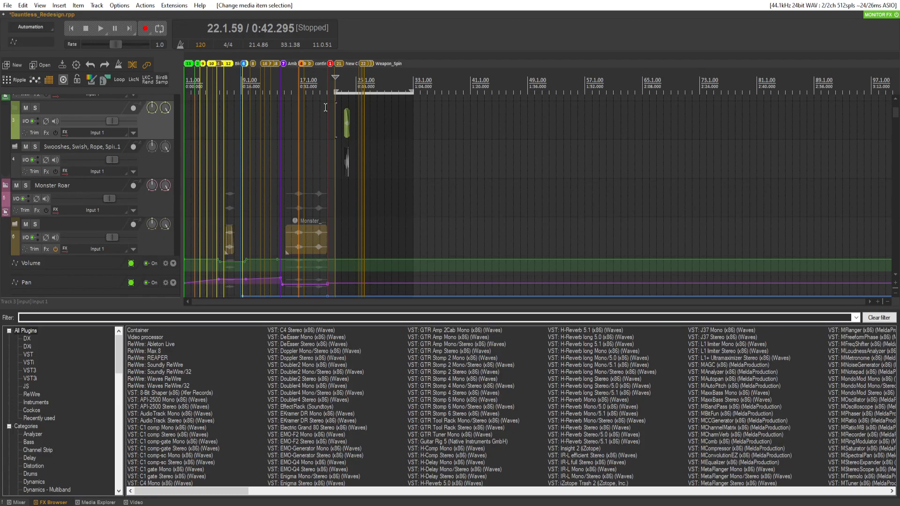
- In REAPER's Dauntless_Redesign project, select the ReRecordDauntlessClip video item on the Dauntless SFX_ONLY track and show the video preview
scroll(142, 169, "up", 5)
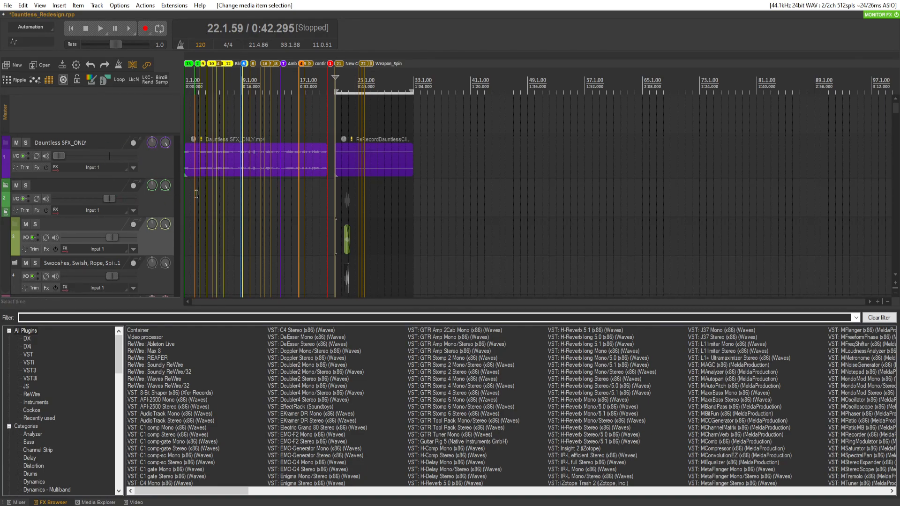
left_click(336, 168)
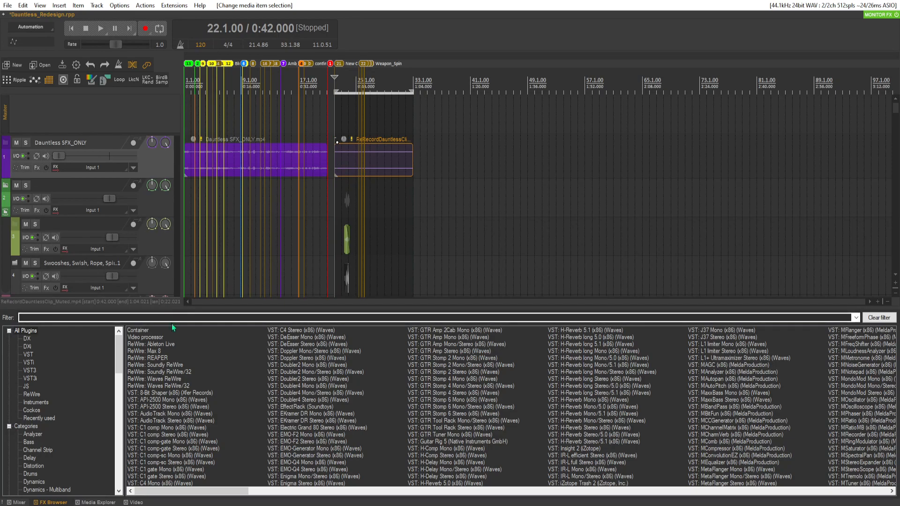
left_click(133, 502)
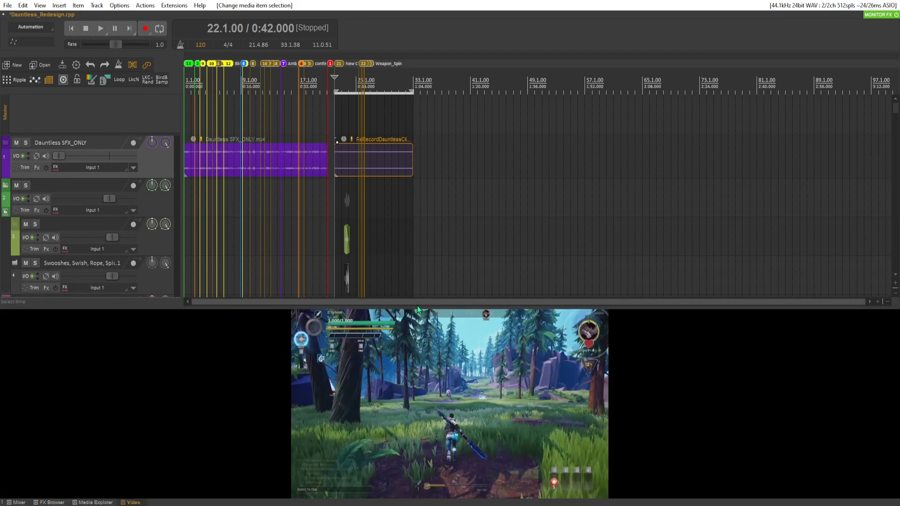
- Enlarge the video preview, play the re-recorded Dauntless clip briefly from 0:42.000, and look over the project's mixer
left_click_drag(415, 308, 392, 136)
key("space")
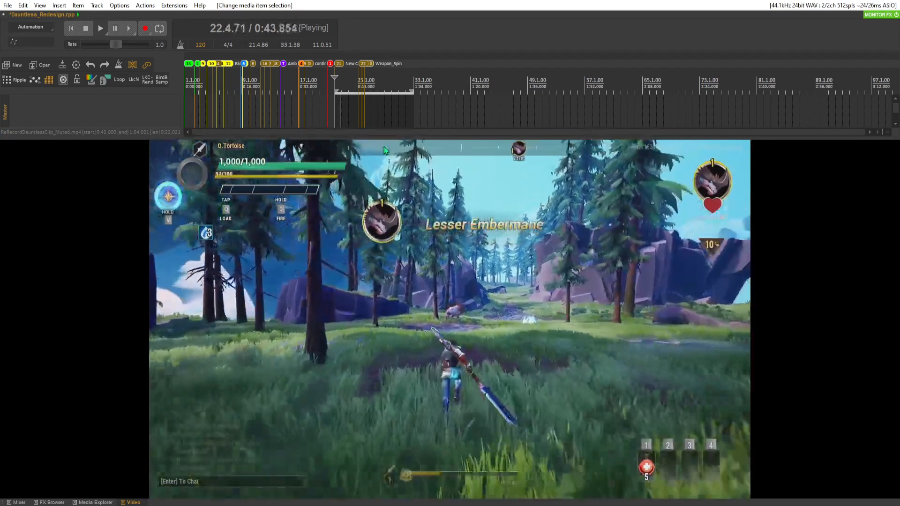
key("space")
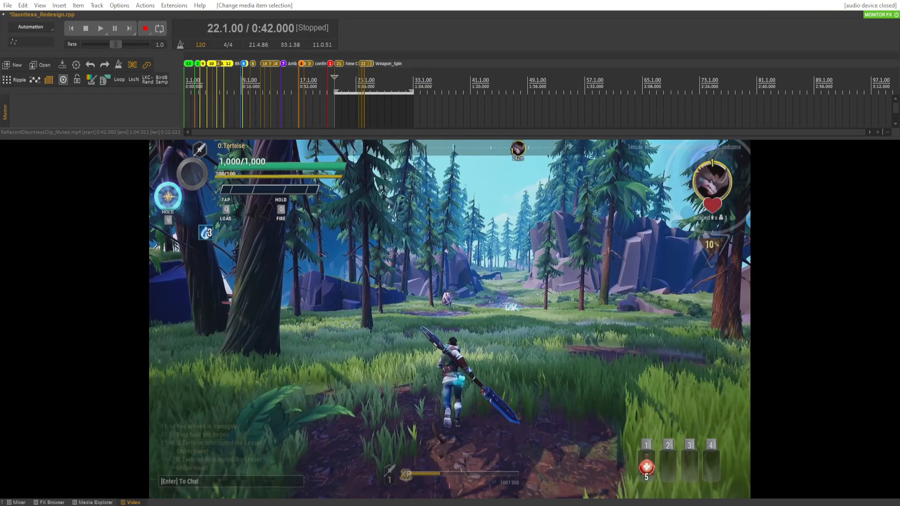
left_click(23, 502)
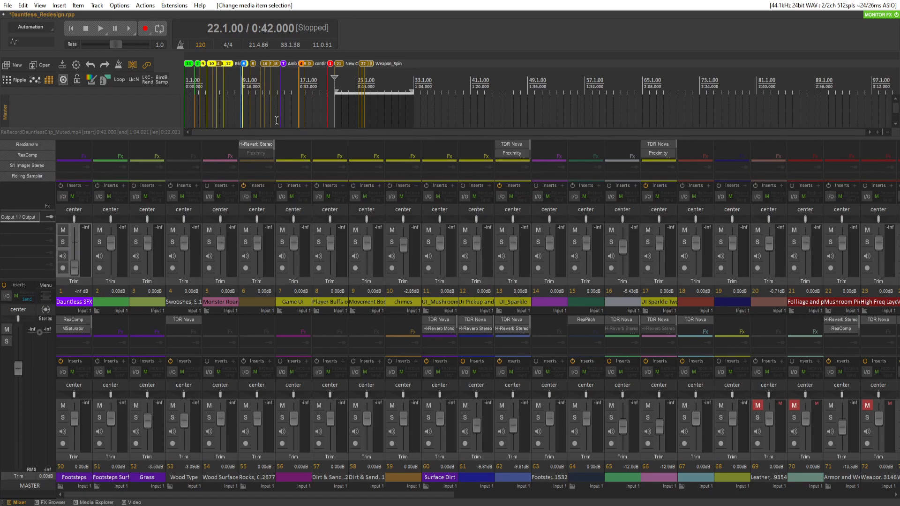
left_click(133, 502)
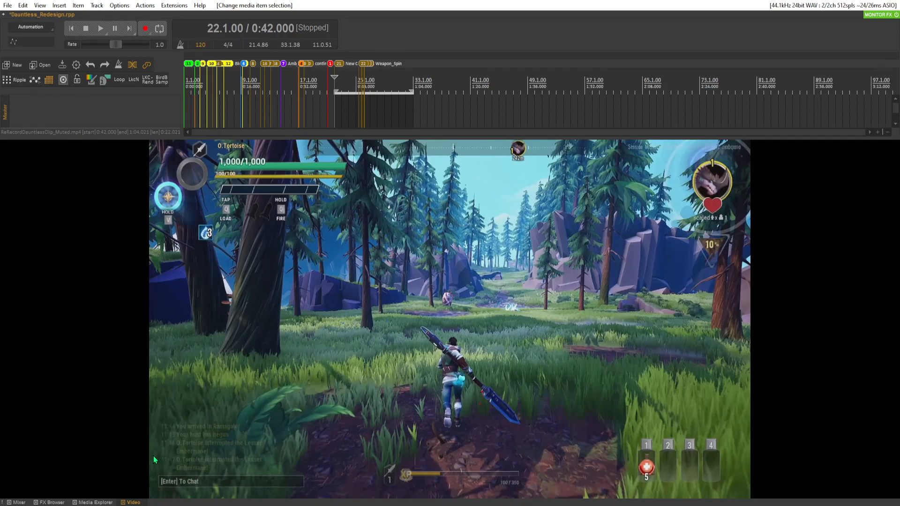
- Play the original Dauntless gameplay clip from the project start with the large video preview, and stop playback
left_click(75, 32)
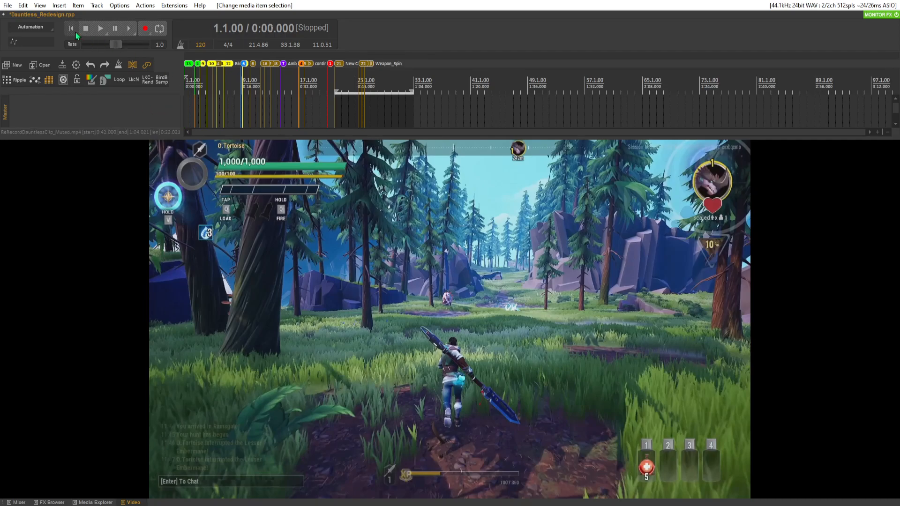
key("space")
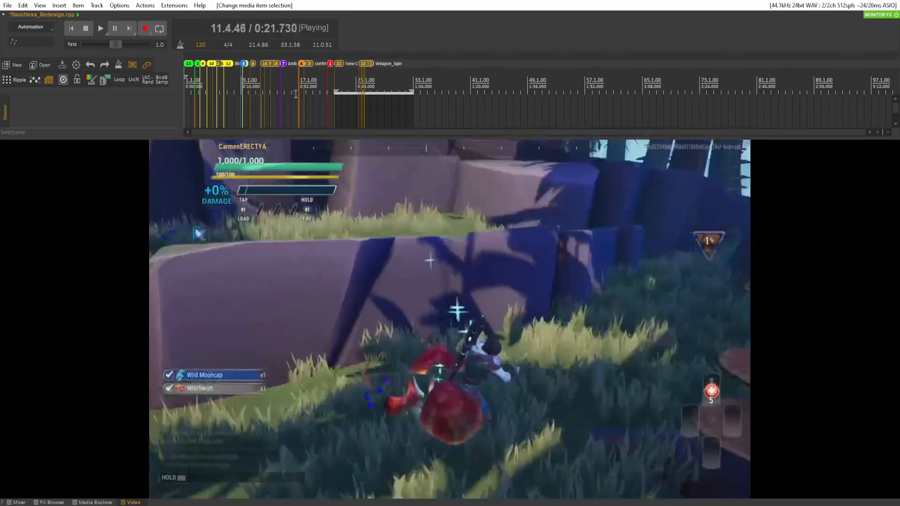
key("space")
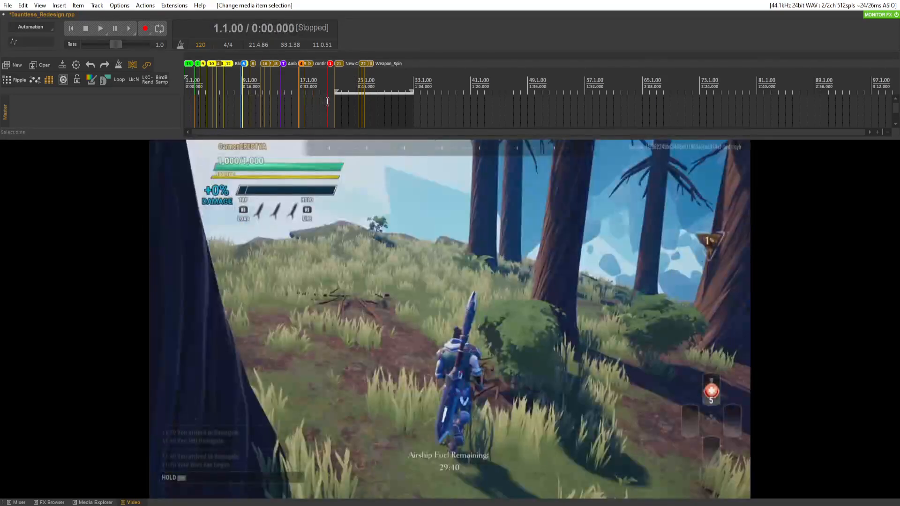
- Play the re-recorded clip from about 0:42.4 and shrink the video preview so the tracks have more room
left_click(335, 101)
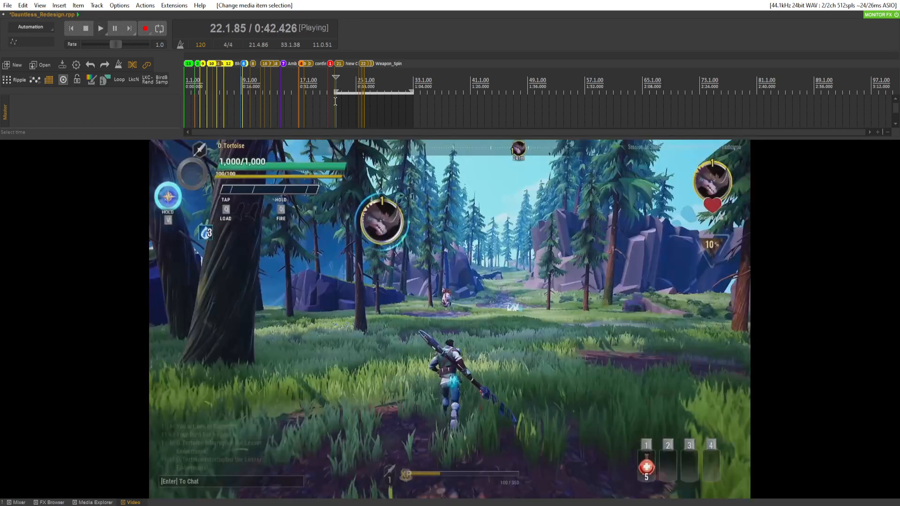
key("space")
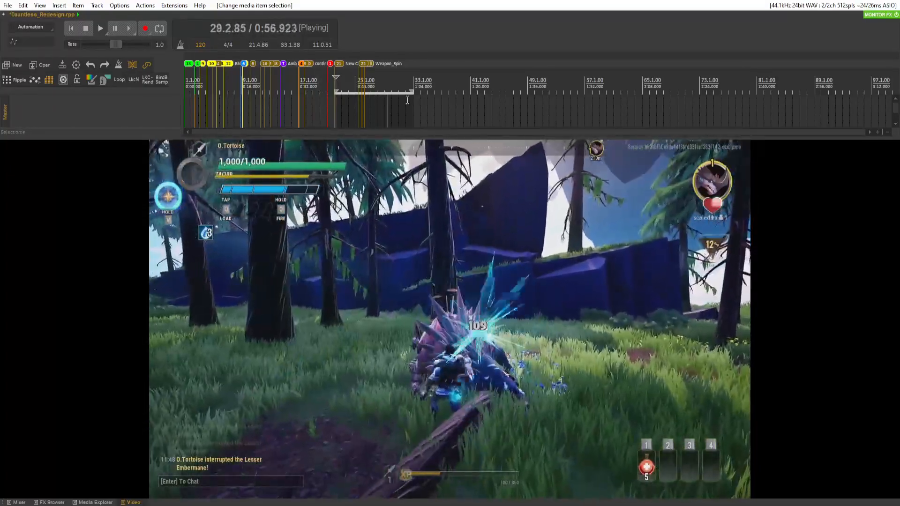
left_click_drag(375, 136, 367, 366)
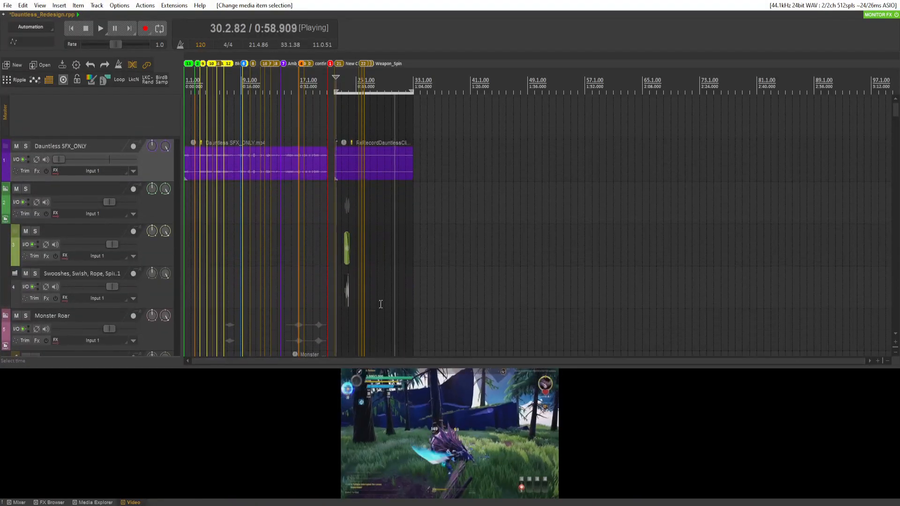
key("space")
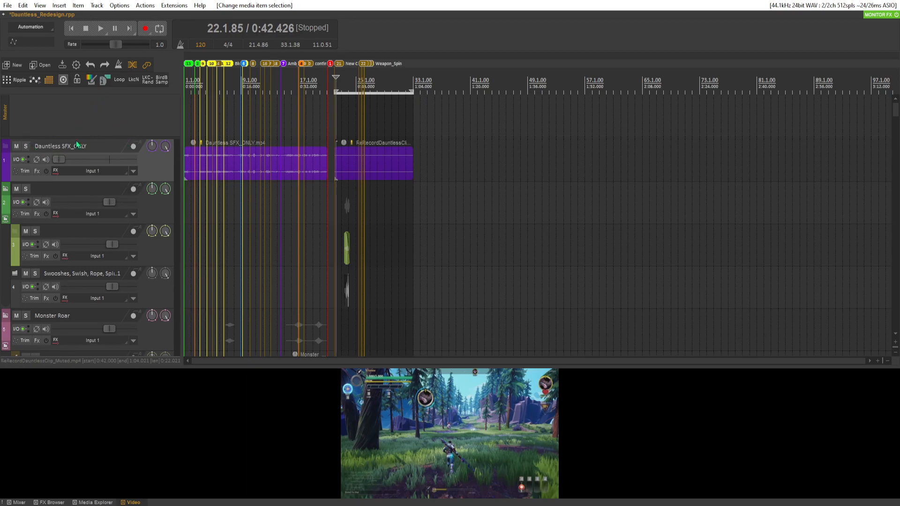
- Open the Monster_Roar_Subproject and play the Monster Growl layers from about 0:02.3
scroll(146, 263, "down", 4)
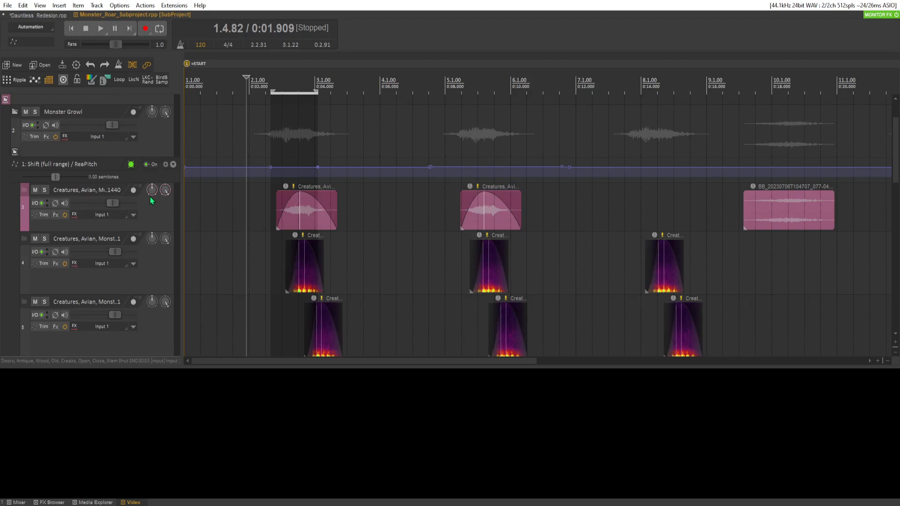
scroll(216, 187, "down", 3)
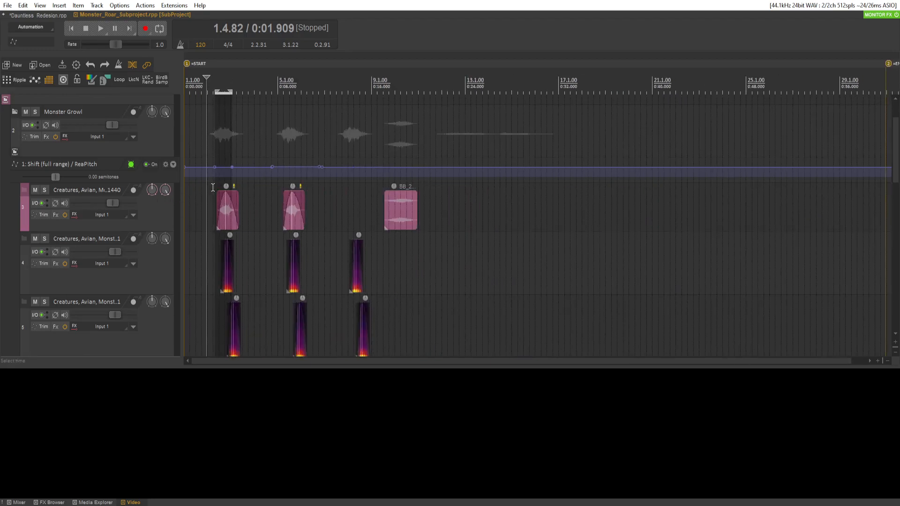
key("space")
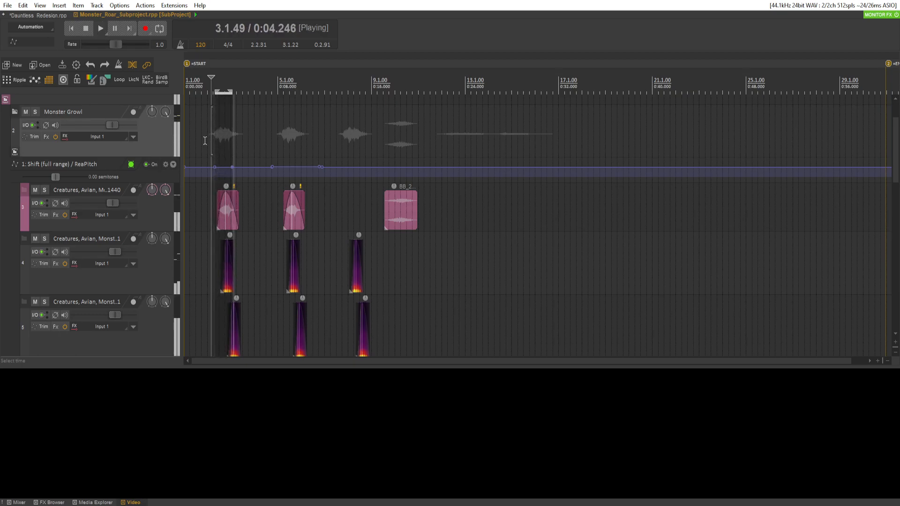
key("space")
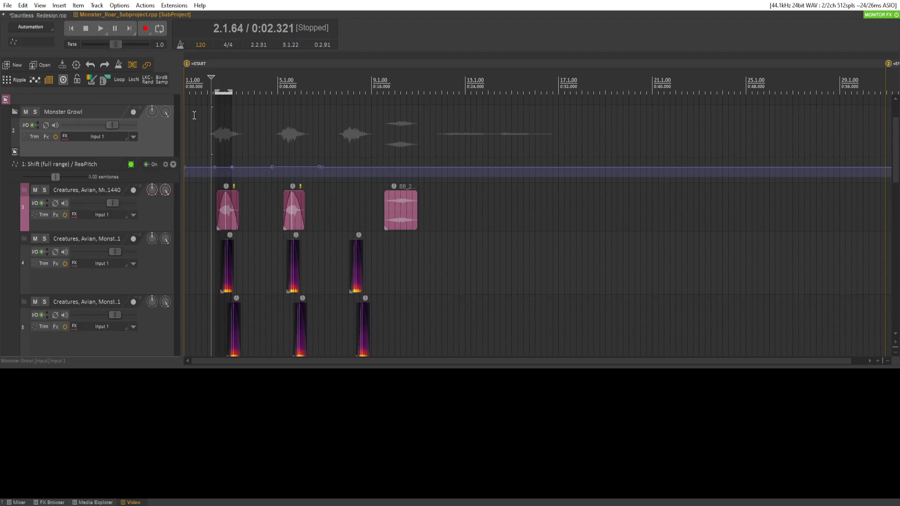
- Collapse the child tracks of the first folder to their compact height so all the growl layers fit
scroll(151, 157, "up", 2)
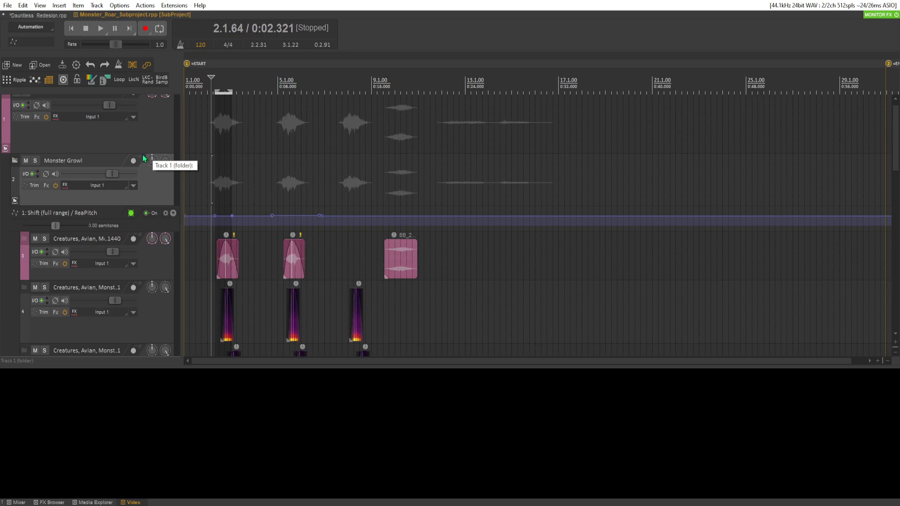
left_click(6, 158)
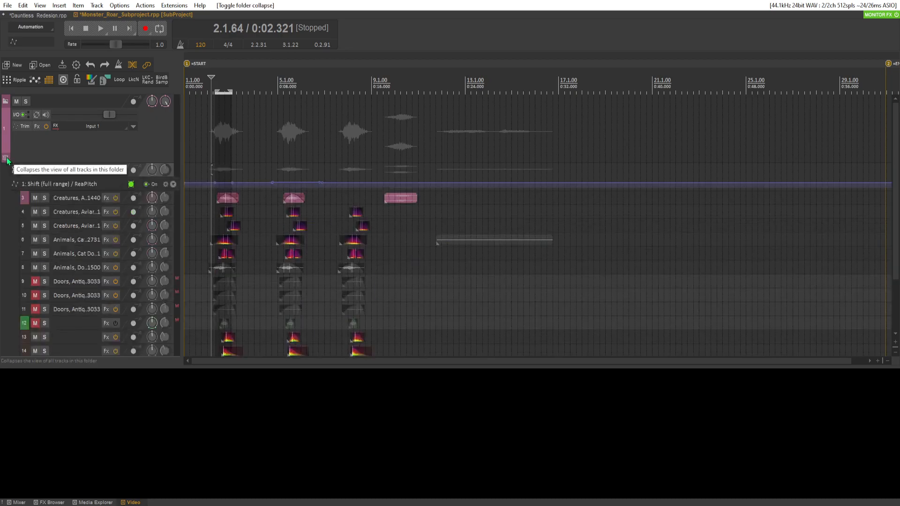
left_click(6, 159)
left_click(6, 158)
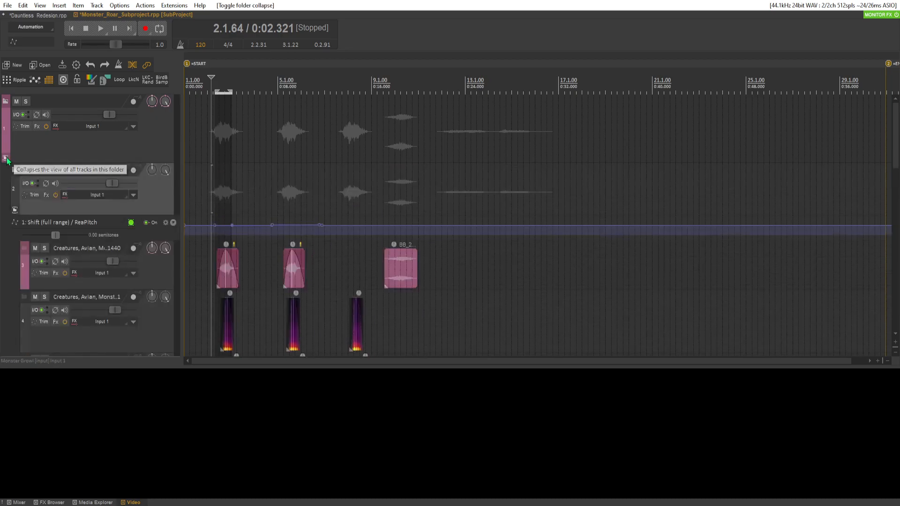
left_click(6, 158)
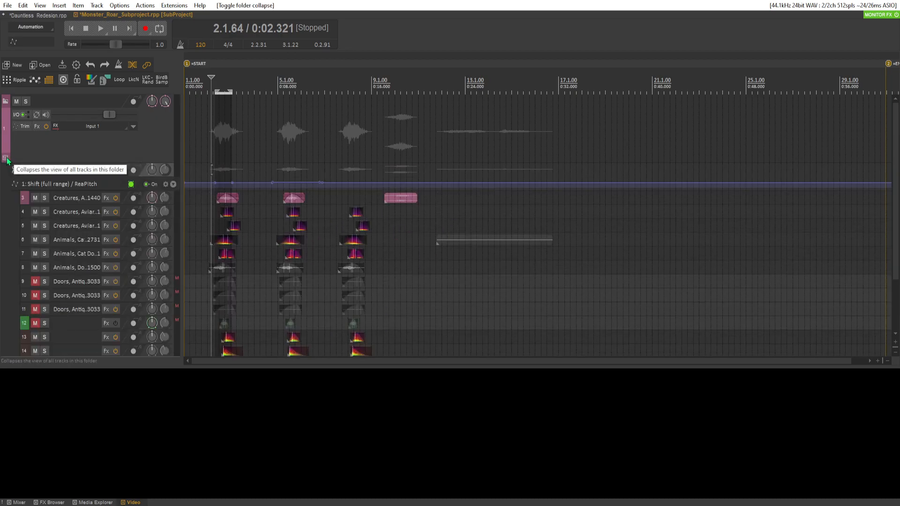
scroll(7, 161, "down", 3)
right_click(69, 331)
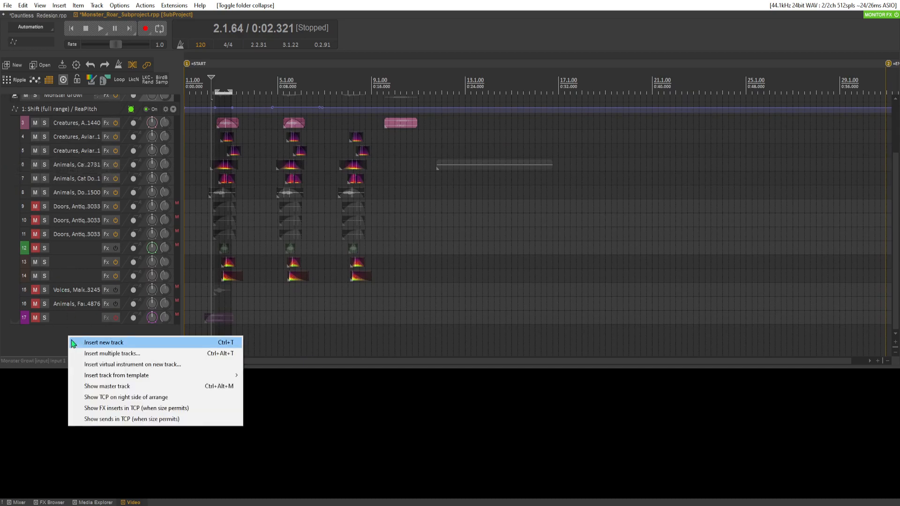
left_click(95, 351)
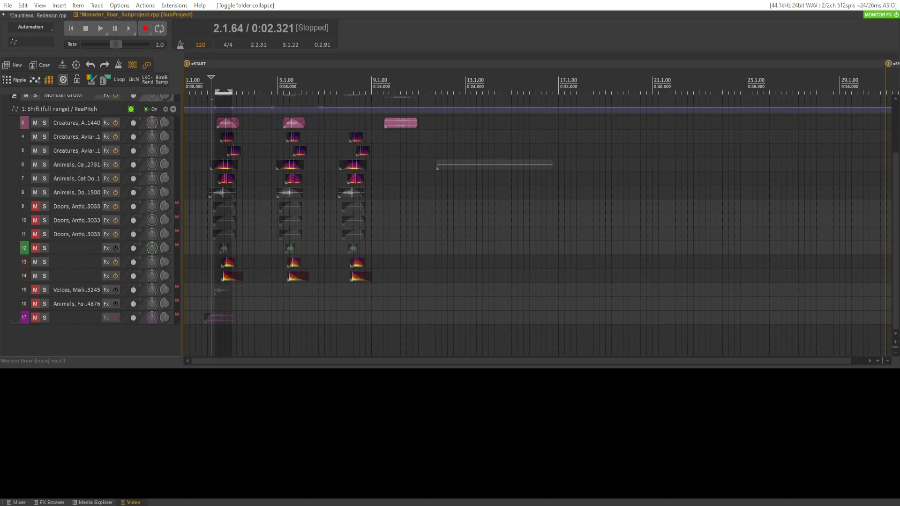
scroll(60, 331, "up", 3)
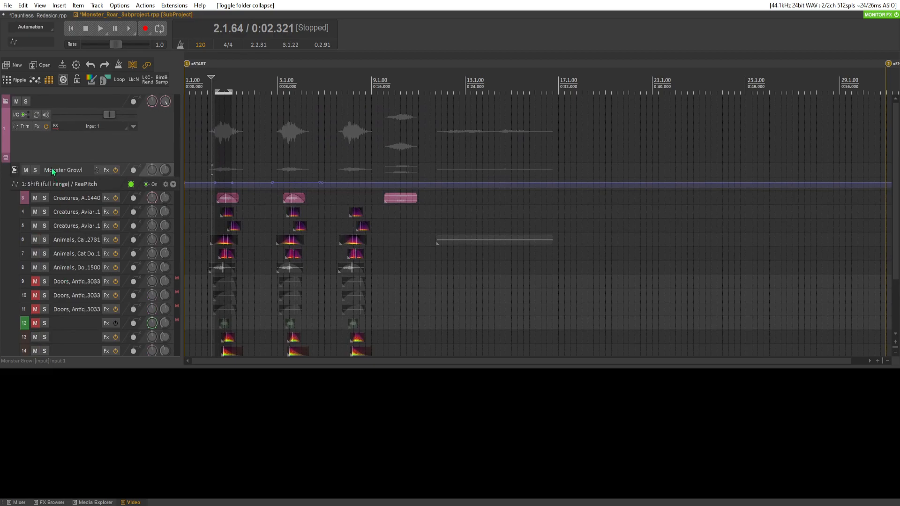
- Play the complete monster roar from about 0:01.9, just before the first growl, and stop playback
left_click(205, 149)
key("space")
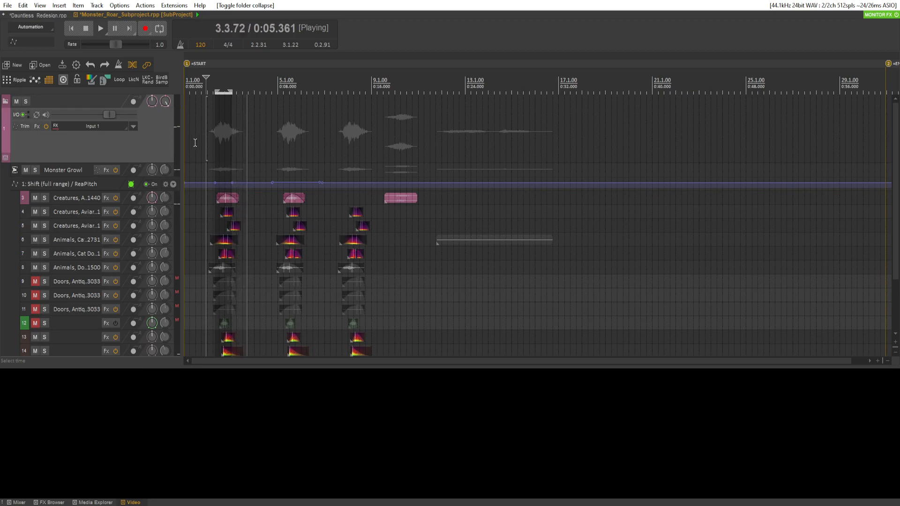
key("space")
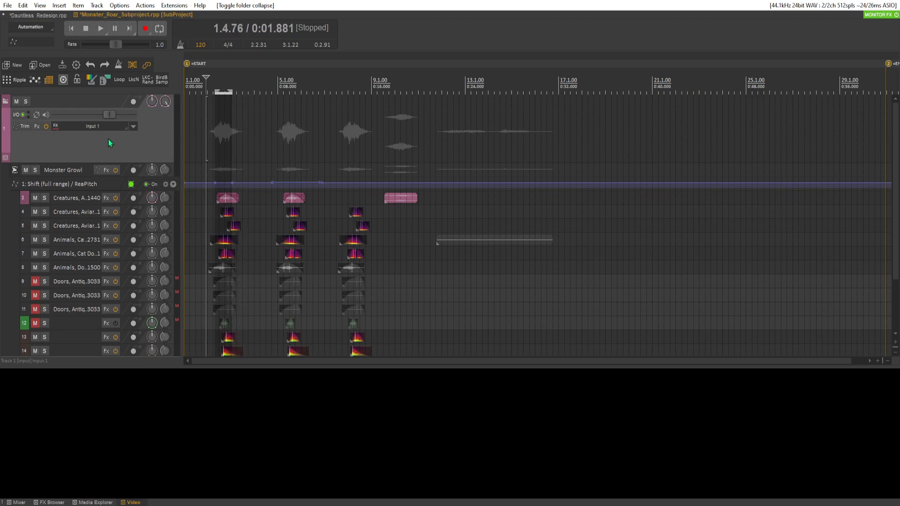
- Insert a new track below track 17 and end the enclosing folder at track 17 so the new track sits outside
scroll(71, 176, "down", 3)
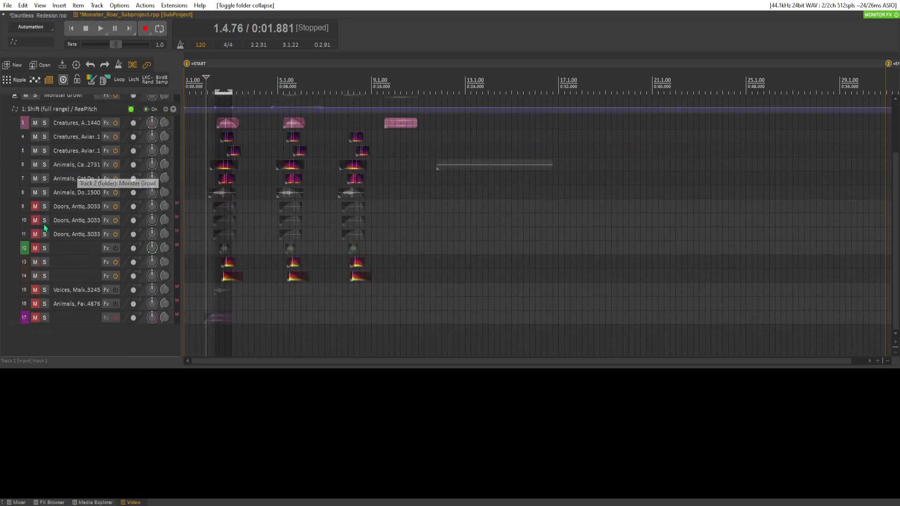
right_click(61, 329)
left_click(80, 340)
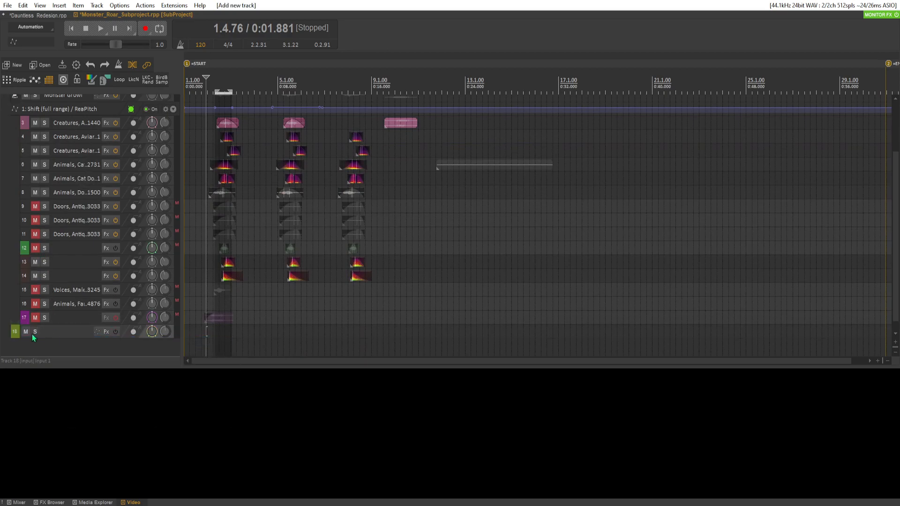
left_click_drag(24, 322, 27, 342)
left_click(26, 317)
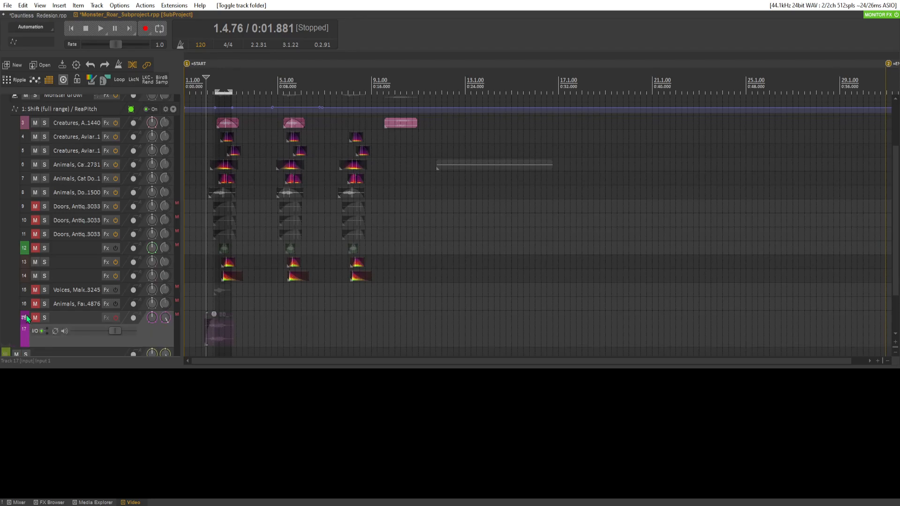
- Insert another track at the end of the list and make track 18 its parent folder
scroll(31, 298, "down", 2)
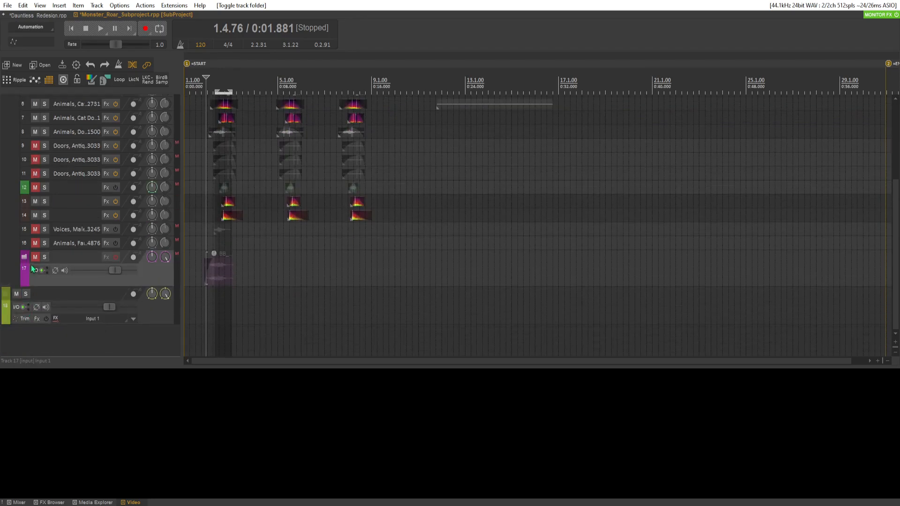
left_click(116, 294)
right_click(151, 316)
left_click(202, 194)
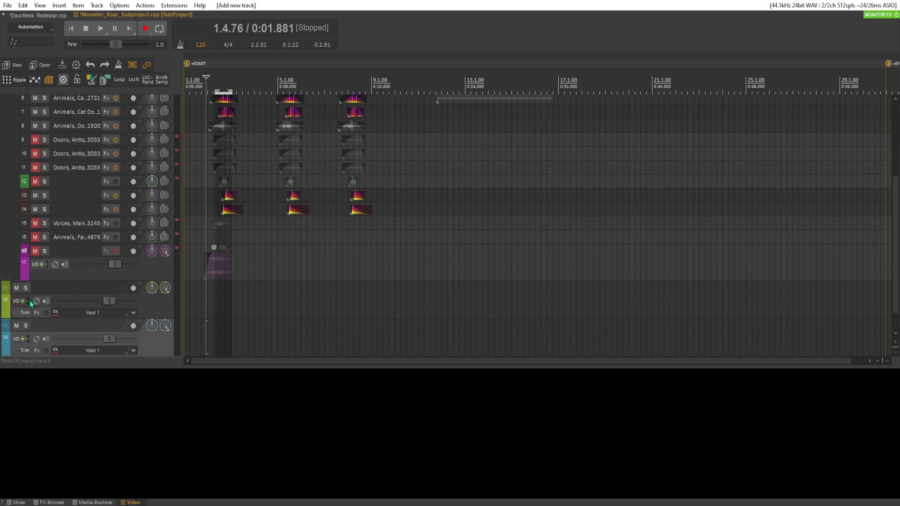
left_click(6, 287)
double_click(65, 288)
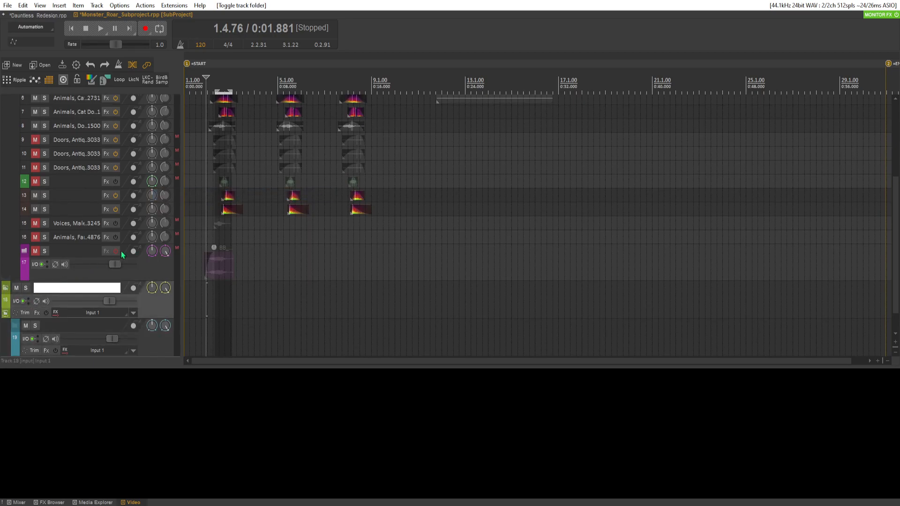
- Move the subproject's =END marker out to about bar 257 and save the subproject
scroll(343, 201, "down", 4)
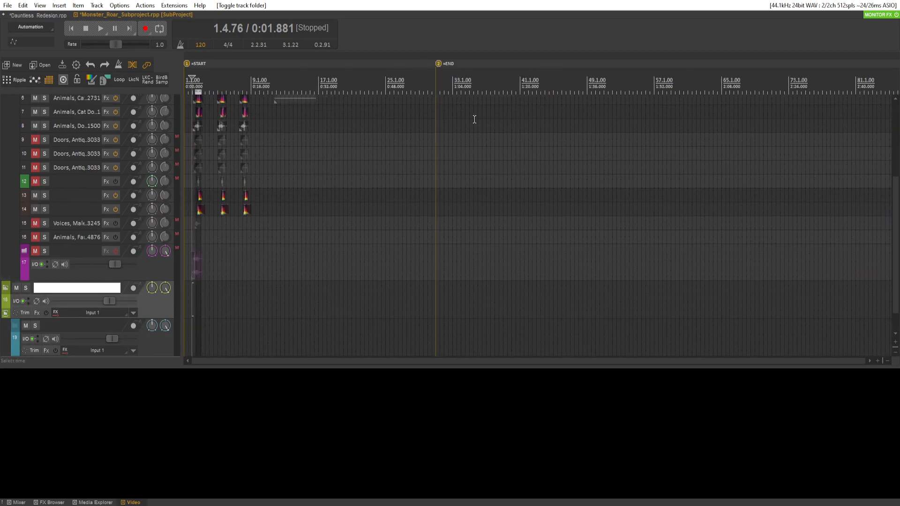
scroll(473, 114, "down", 3)
mouse_move(275, 64)
left_mouse_down()
mouse_move(532, 102)
mouse_move(879, 97)
mouse_move(782, 95)
left_mouse_up()
key("ctrl+s")
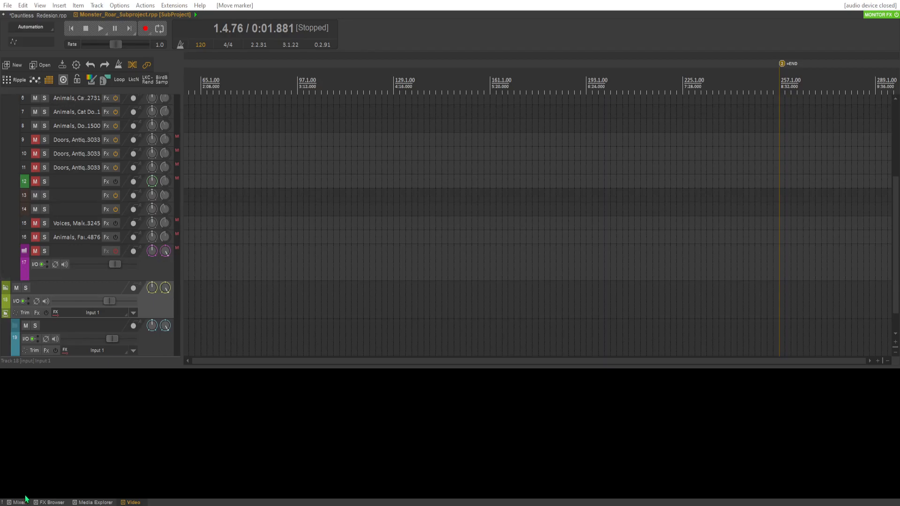
- View the extended range between the =START and =END markers and show the mixer for the subproject's tracks
scroll(332, 232, "down", 5)
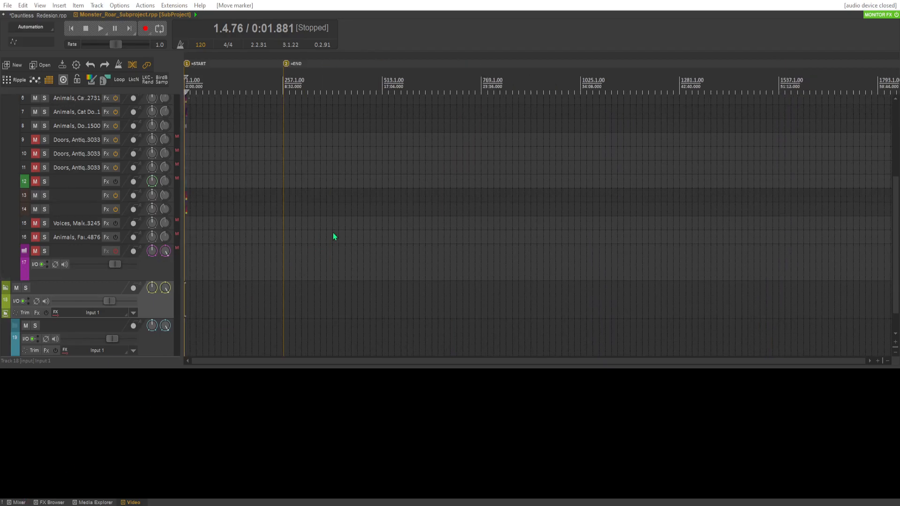
scroll(334, 231, "up", 3)
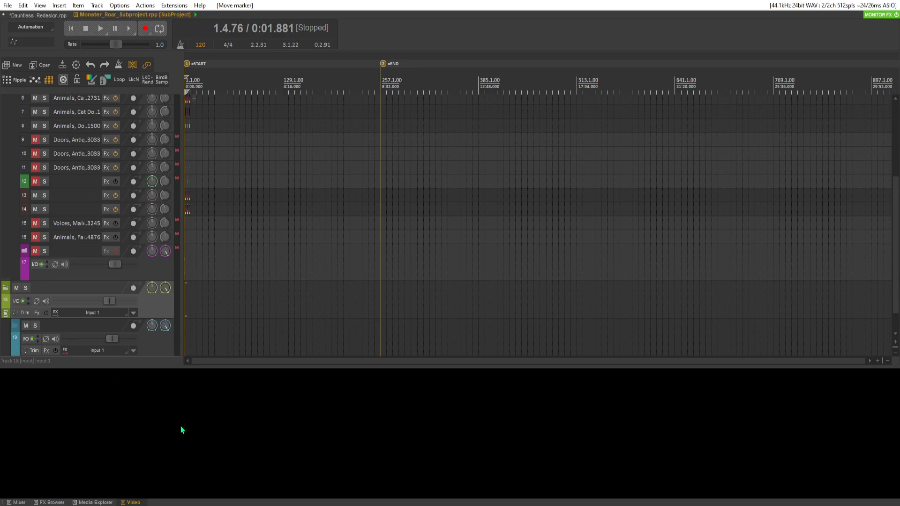
left_click(18, 503)
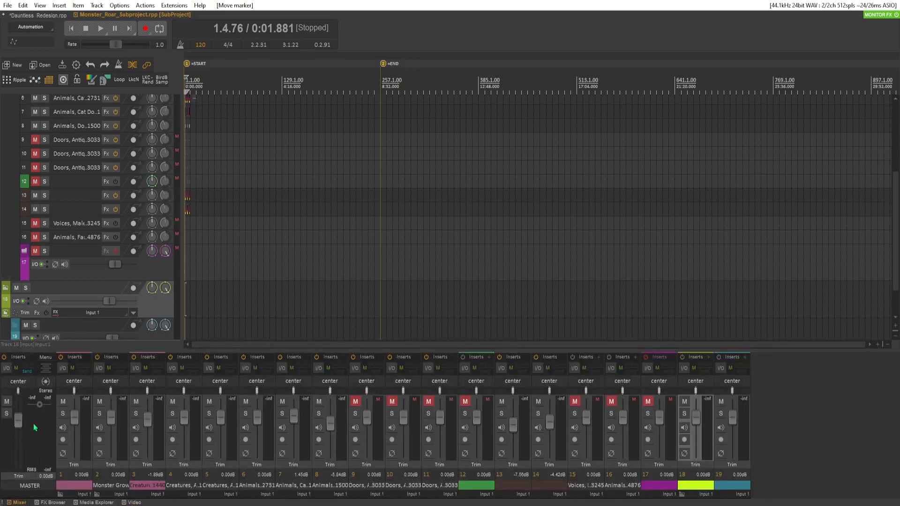
- Check the effects on the master track and play the subproject from its beginning
left_click(25, 361)
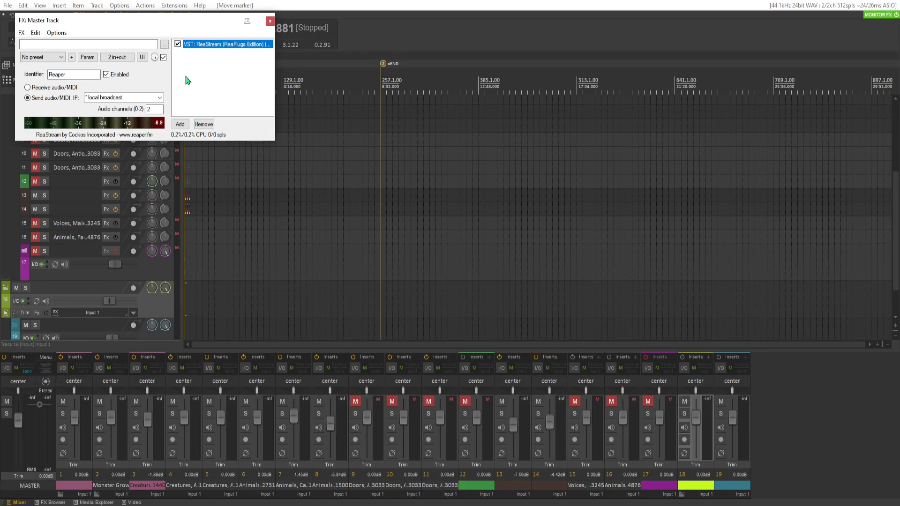
left_click(270, 21)
left_click(71, 28)
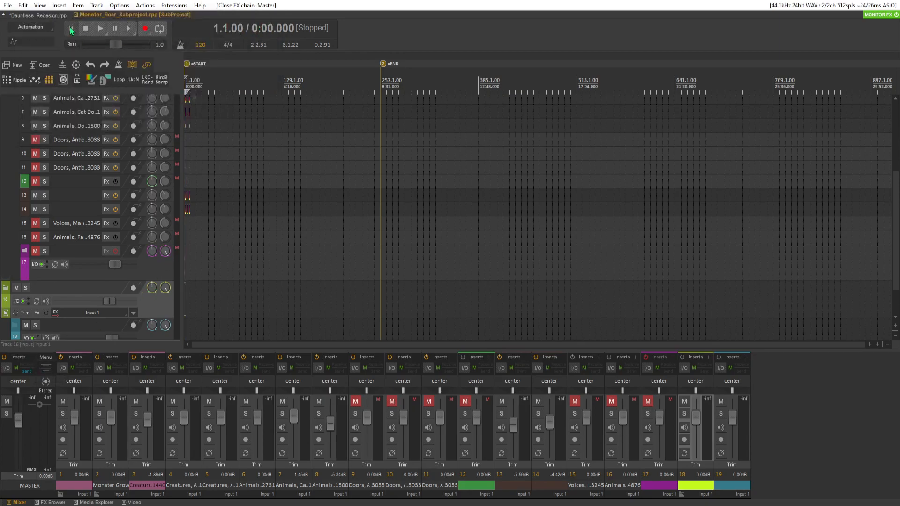
key("space")
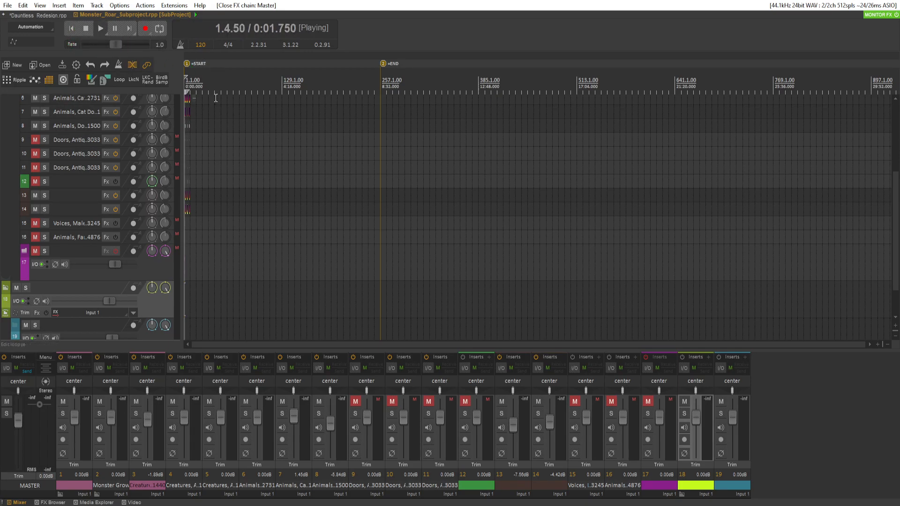
scroll(223, 136, "up", 10)
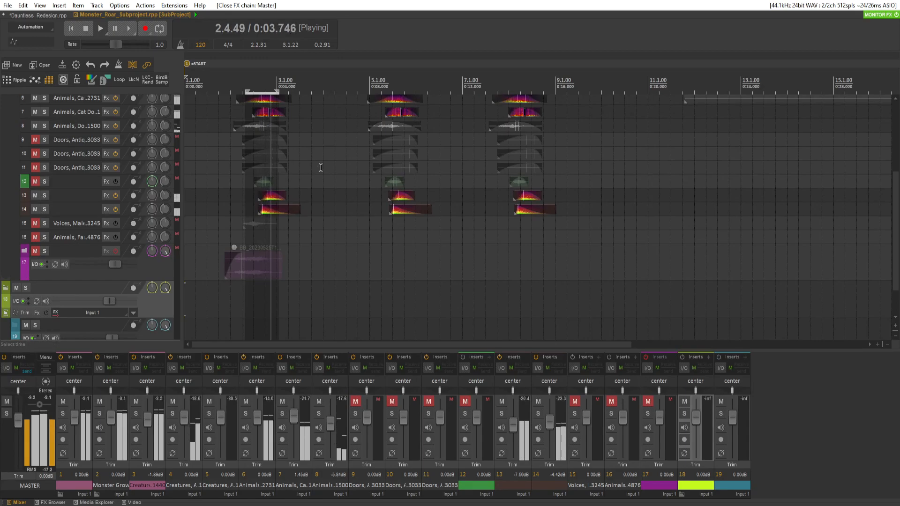
key("space")
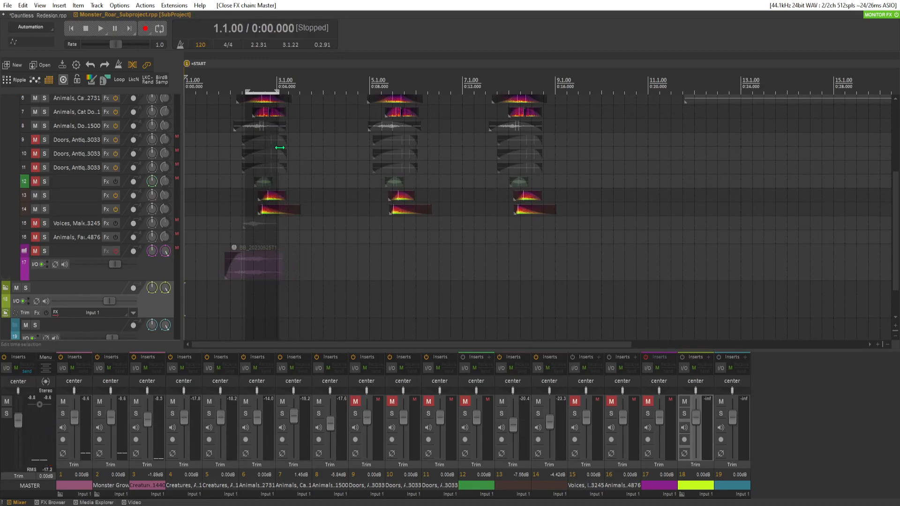
- Play the first roar from just before its layers begin
scroll(296, 211, "down", 2)
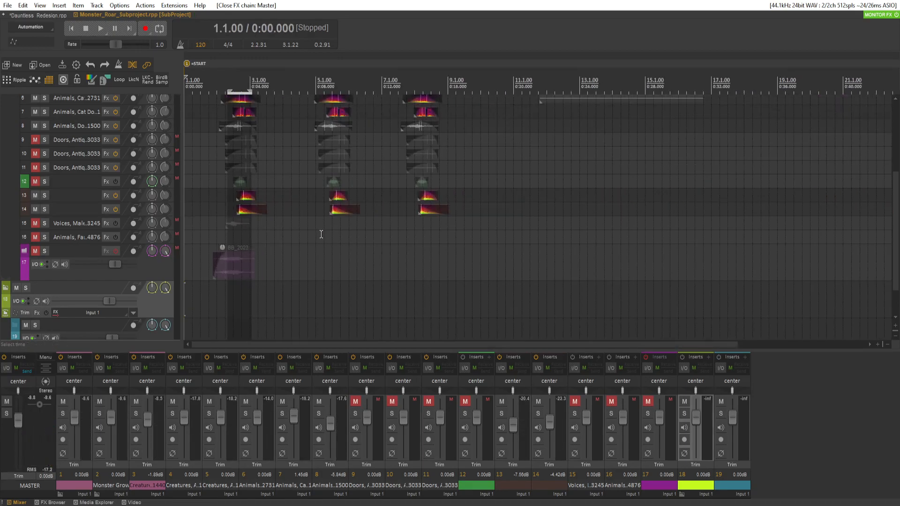
scroll(211, 180, "up", 4)
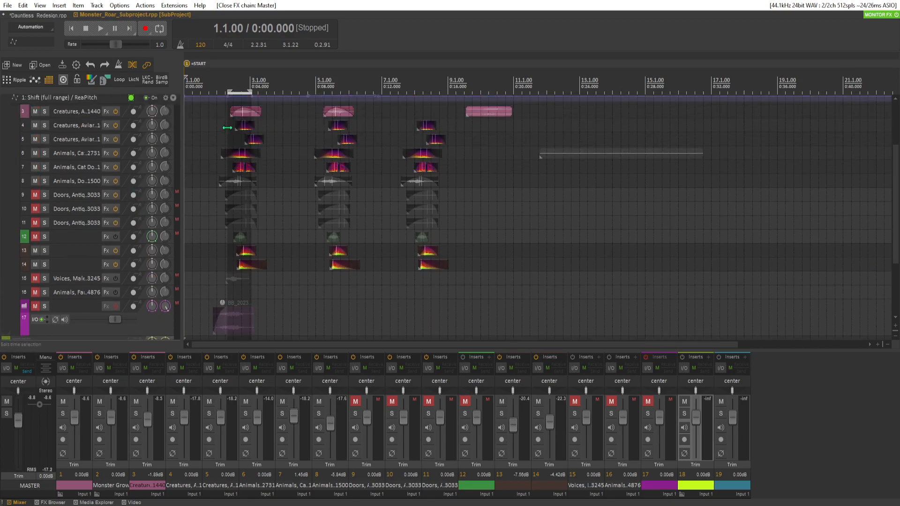
key("space")
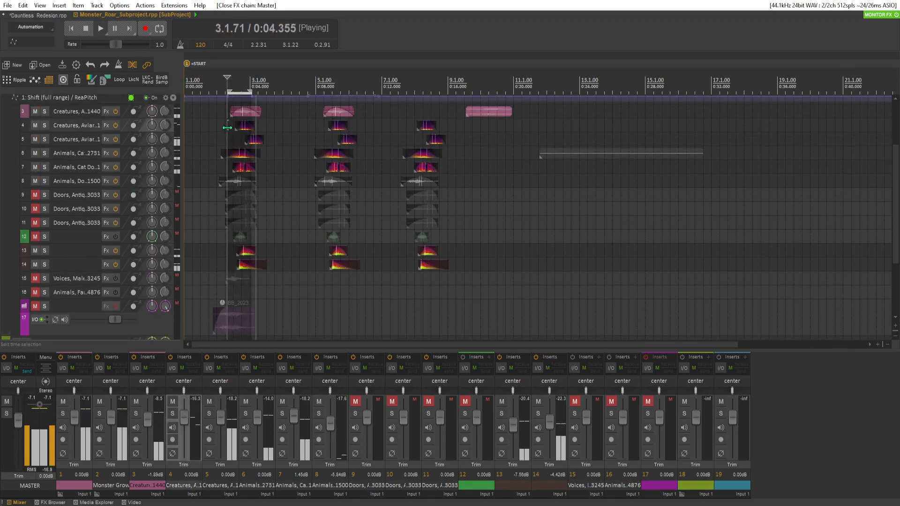
key("space")
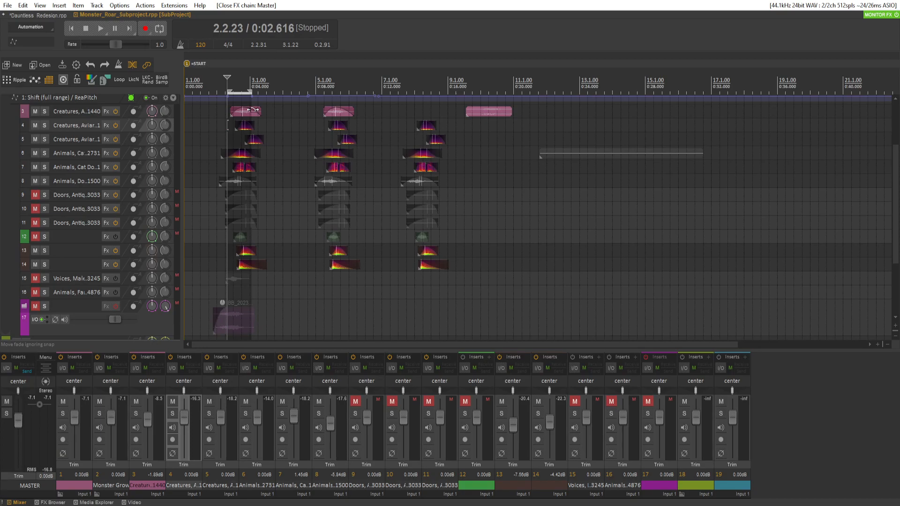
- Play the second roar from just before its layers, starting around bar 5
left_click(320, 118)
key("space")
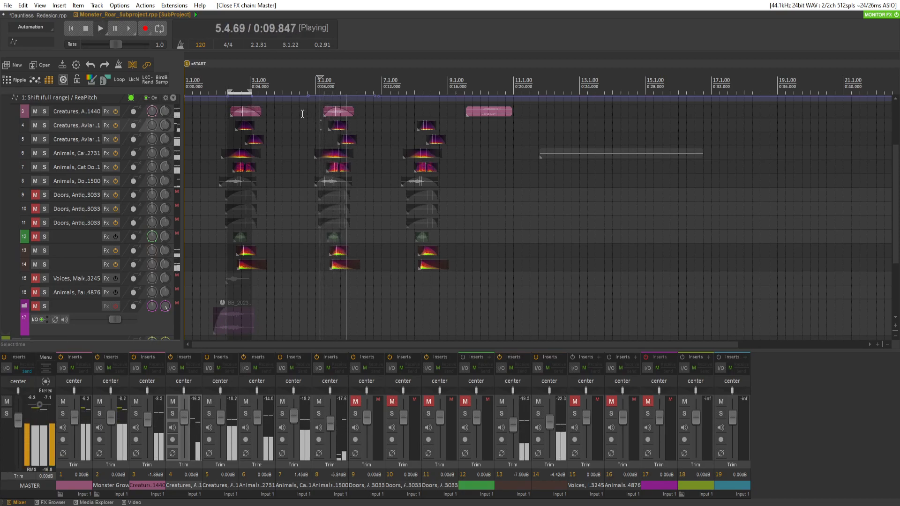
key("space")
left_click(317, 124)
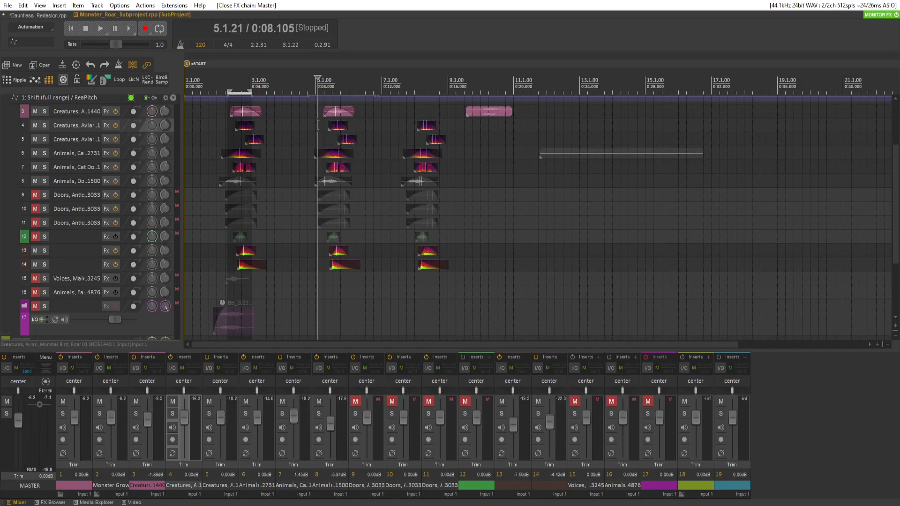
scroll(434, 156, "up", 4)
key("space")
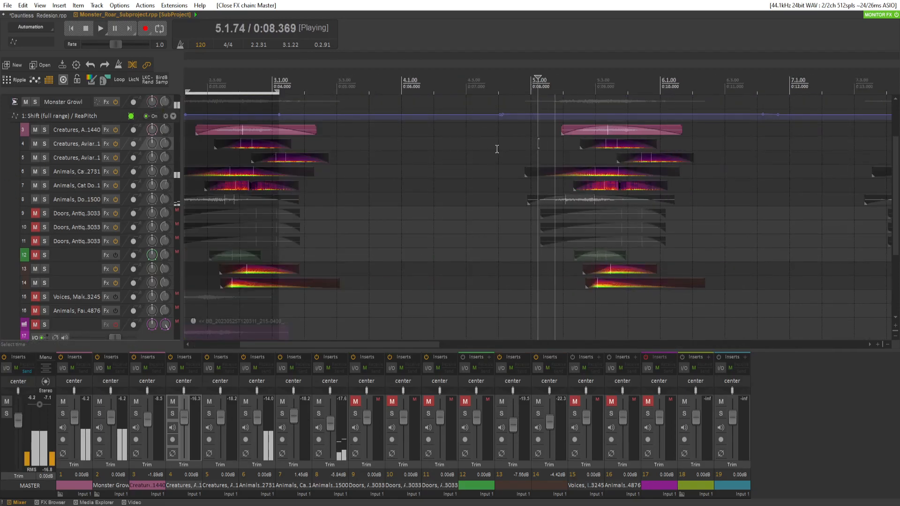
key("space")
- Place the edit cursor at the start of track 3's second item and replay the second roar several times from there
left_click(561, 143)
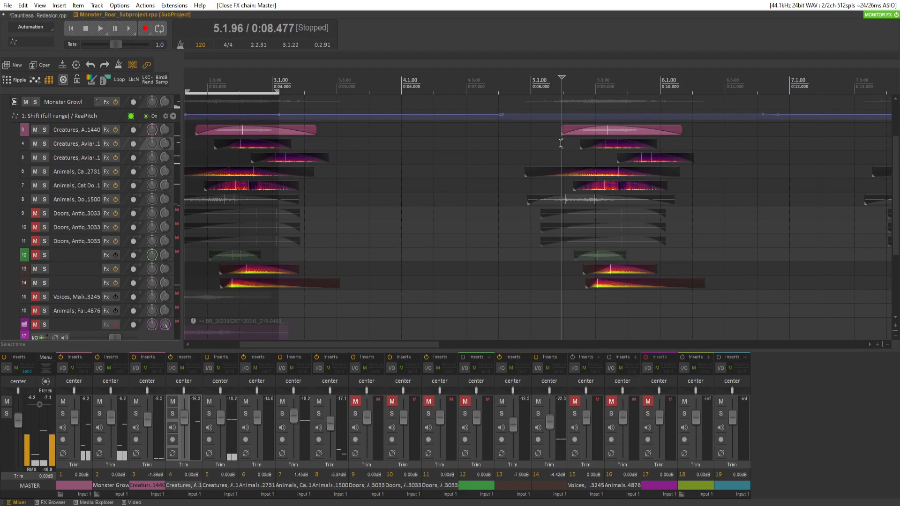
key("space")
key("space")
key("space")
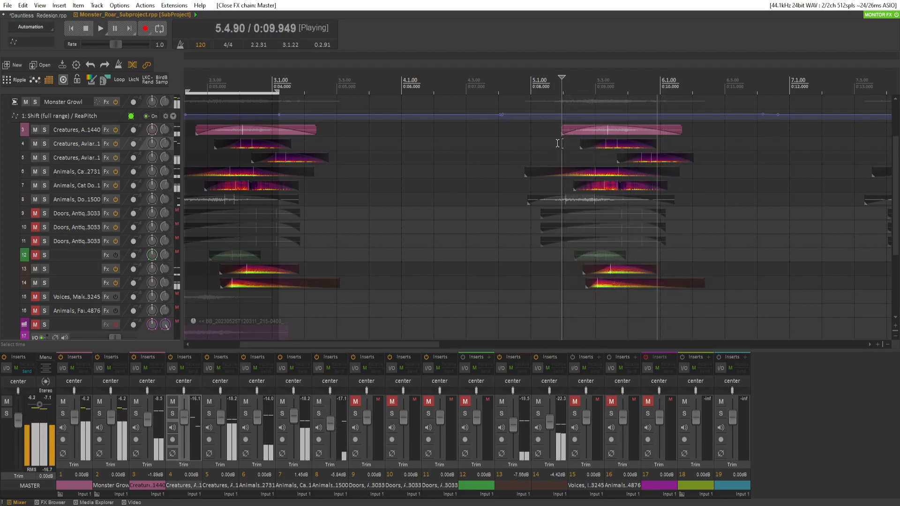
key("space")
key("space")
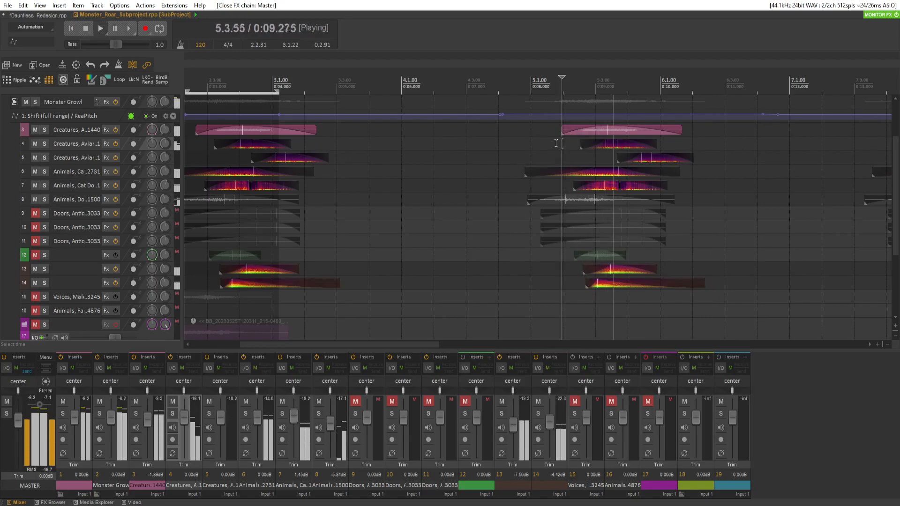
key("space")
key("space")
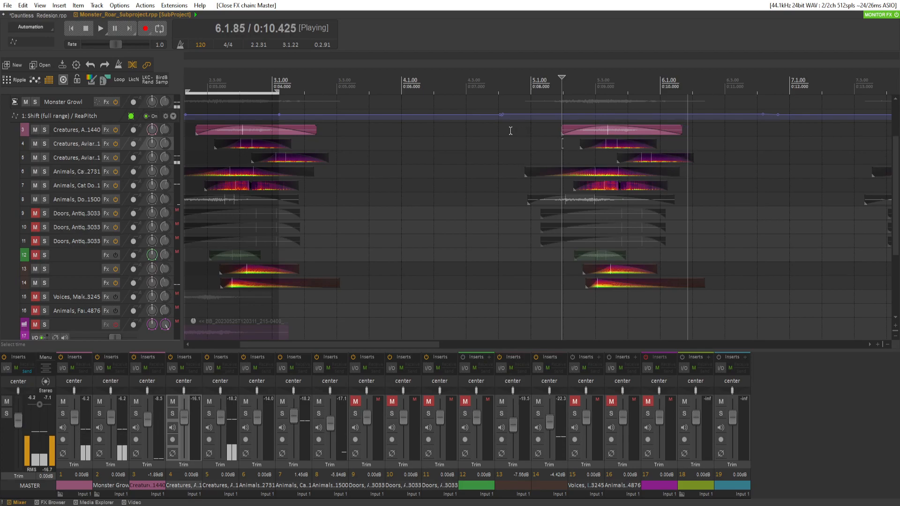
key("space")
- Select the Monster Growl folder track and enlarge it to full height
scroll(65, 165, "up", 2)
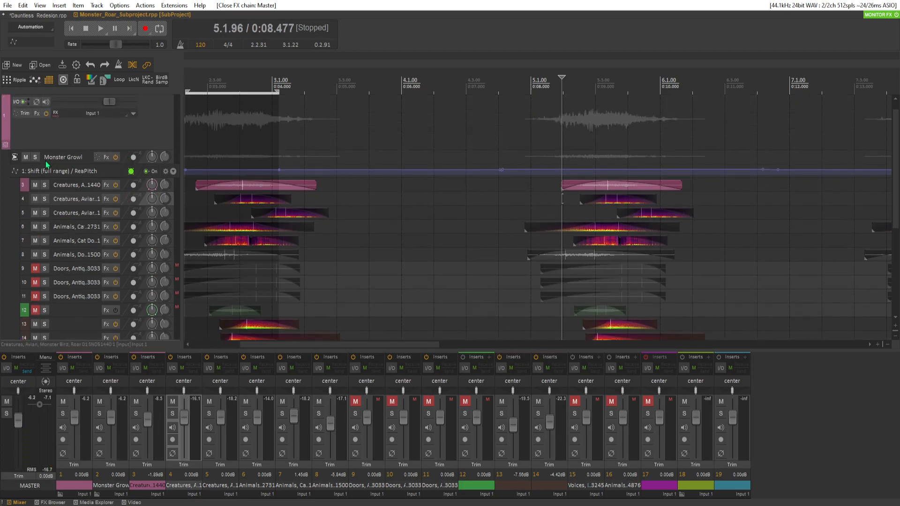
left_click(49, 167)
left_click(61, 163)
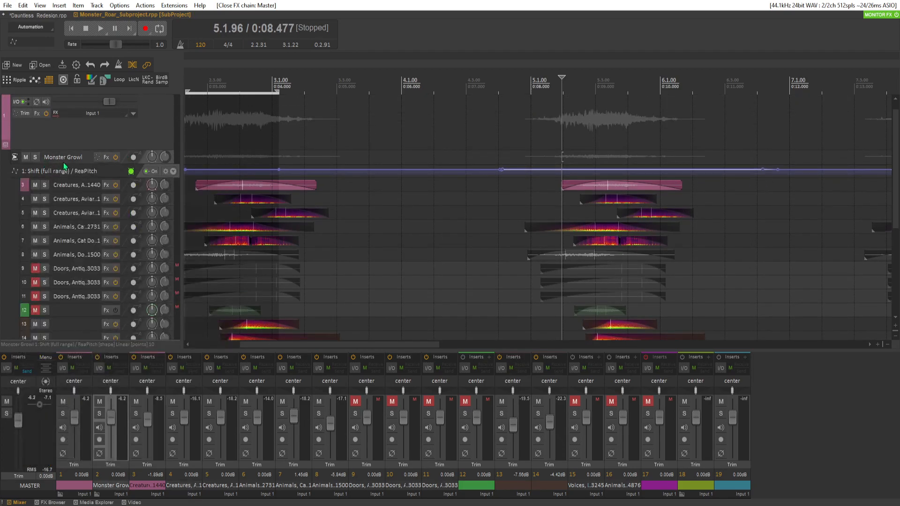
left_click_drag(66, 164, 97, 196)
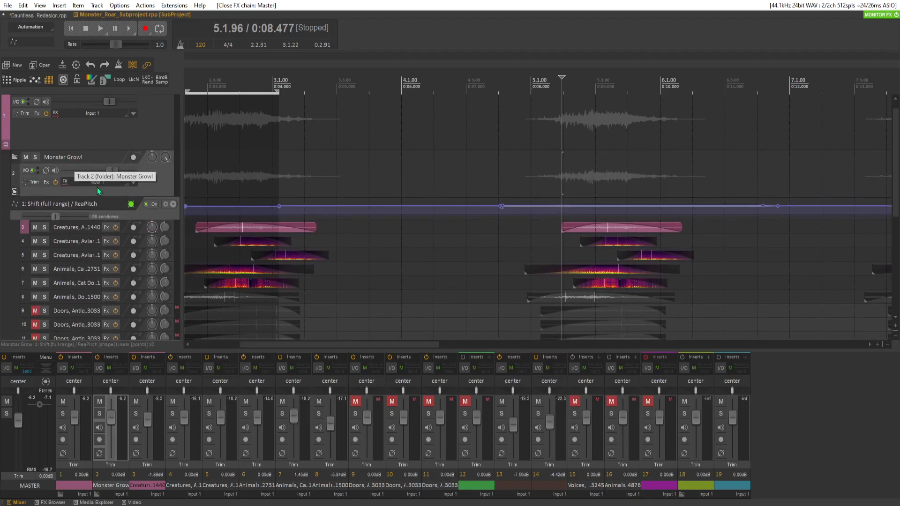
- Toggle the effects bypass on the Monster Growl track and play the second roar with its ReaComp displayed
left_click(46, 183)
left_click(630, 151)
key("space")
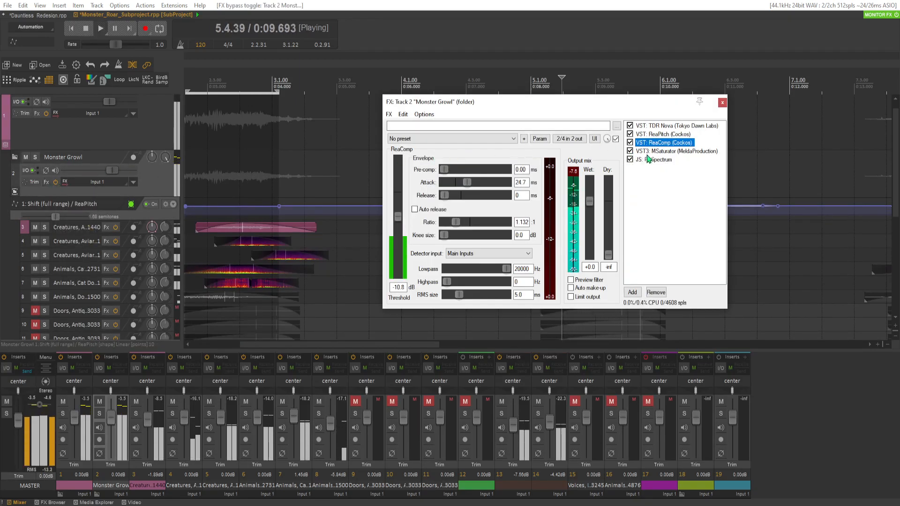
key("space")
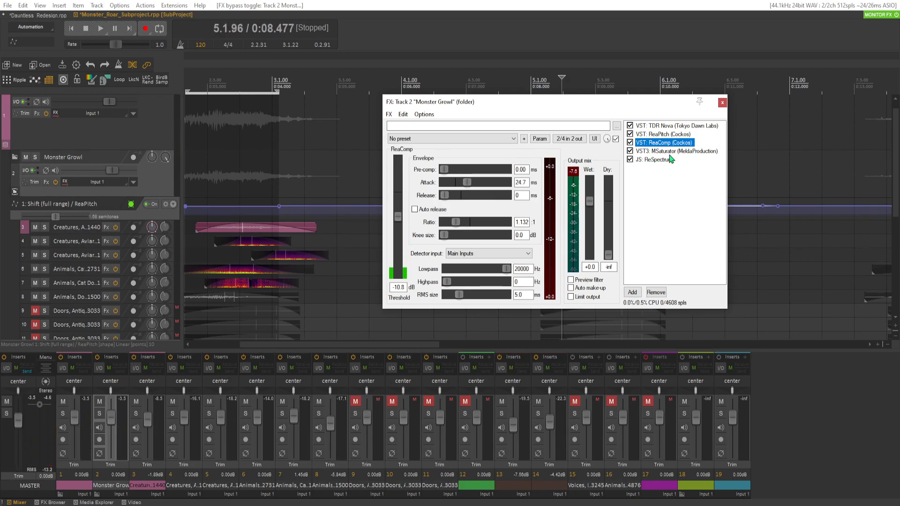
- Raise the 5th harmonic in MSaturator on the Monster Growl track and audition the second roar
left_click(670, 151)
key("space")
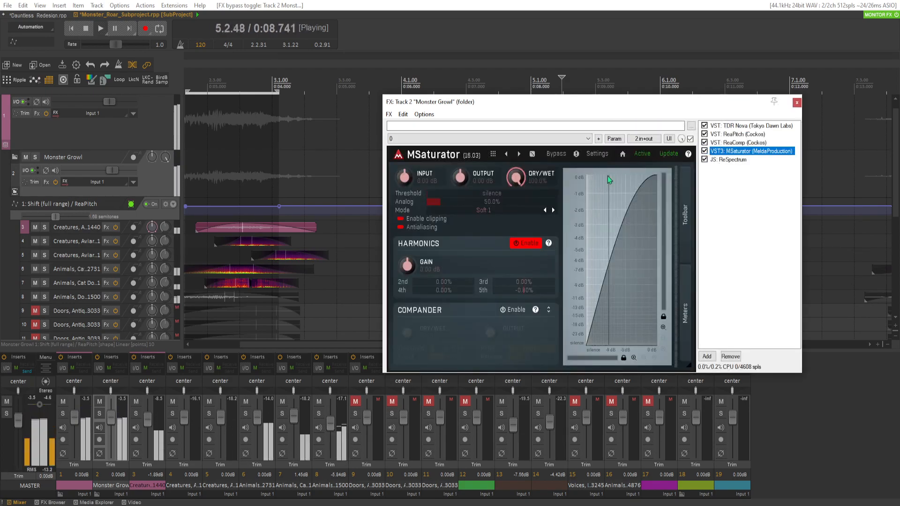
key("space")
left_click_drag(530, 293, 530, 290)
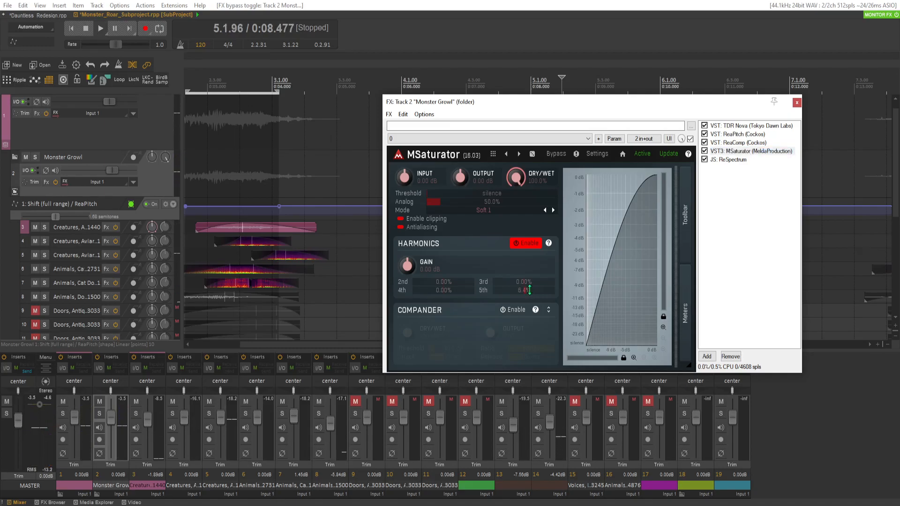
key("space")
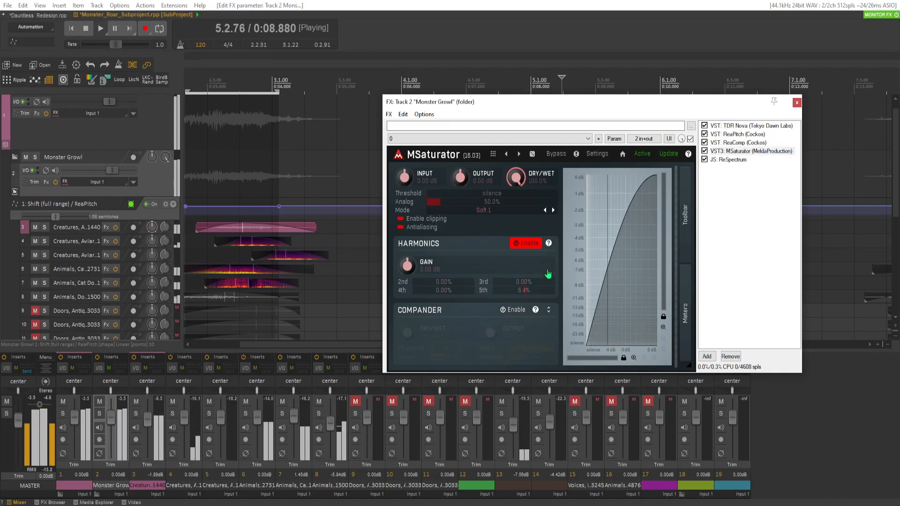
- Set the ReaComp threshold on the Monster Growl track to -13.4 dB, audition the roar, and close the effects chain
left_click(743, 143)
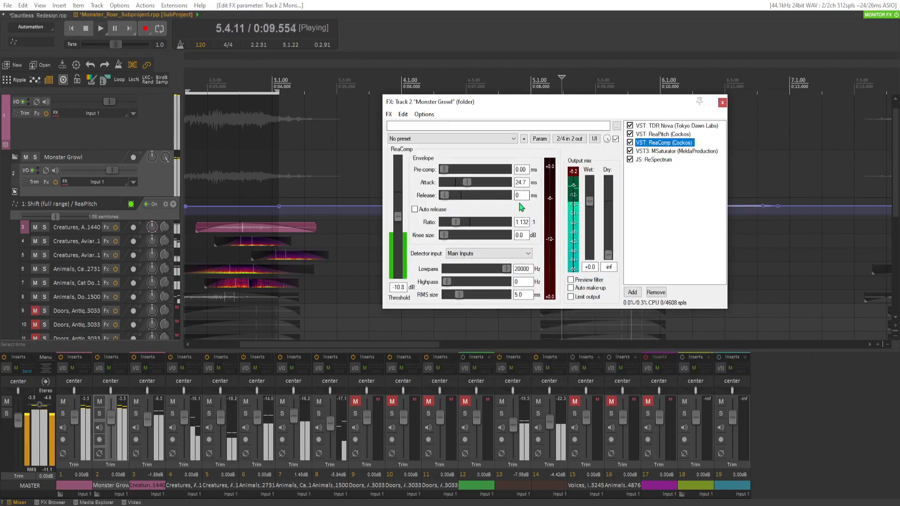
key("space")
left_click_drag(395, 224, 397, 228)
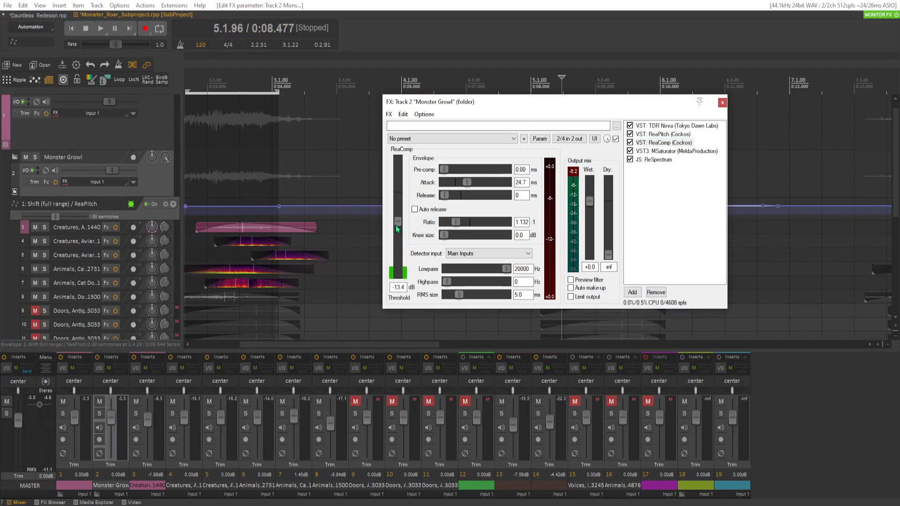
key("space")
key("space")
left_click(722, 102)
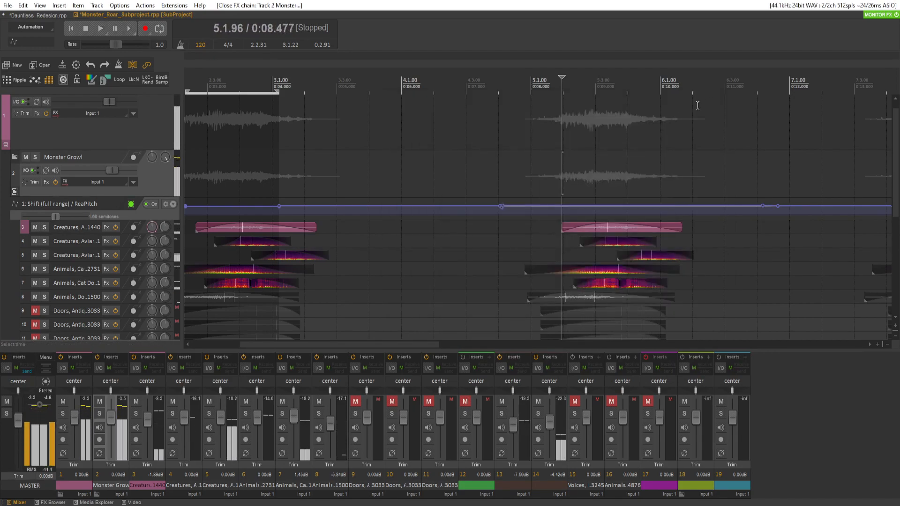
- Collapse the Monster Growl folder's child tracks and place the edit cursor past the last sound, around bar 17
left_click(14, 192)
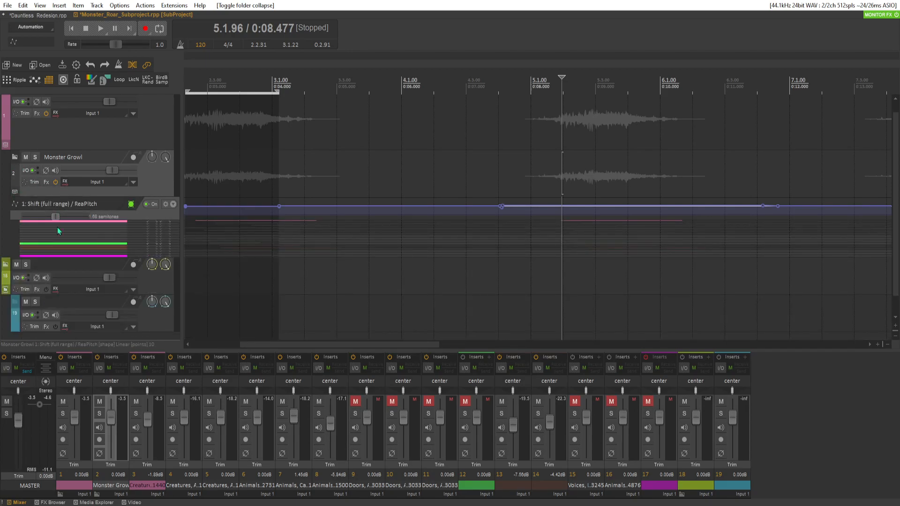
left_click(53, 272)
scroll(426, 191, "down", 8)
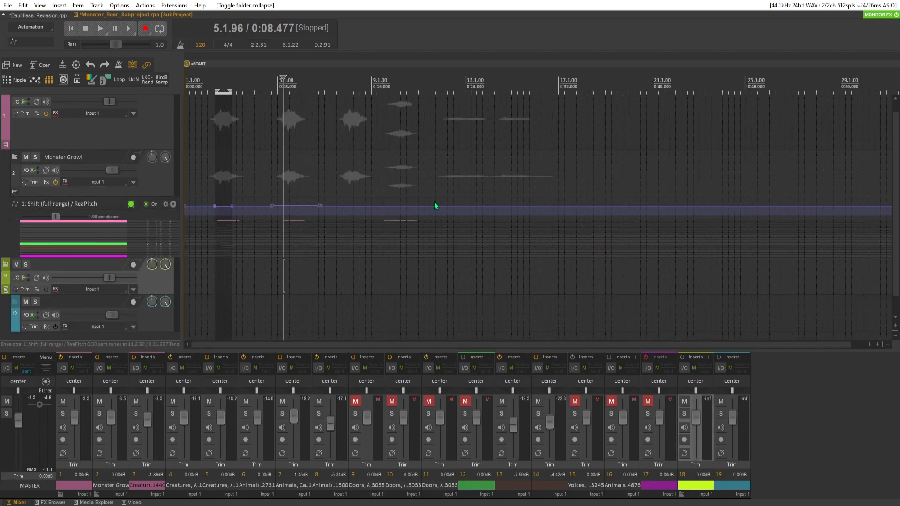
left_click(383, 115)
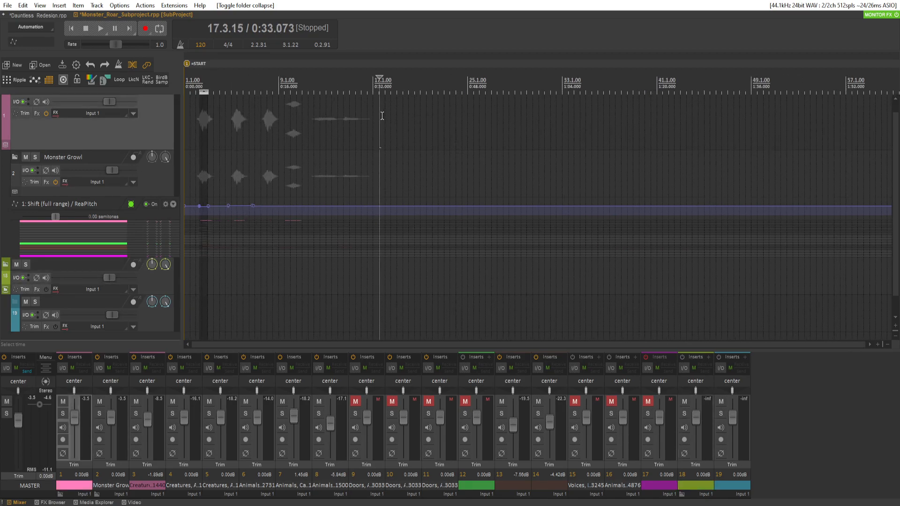
- Switch to the Dauntless_Redesign project and show the gameplay video in place of the mixer
left_click(46, 15)
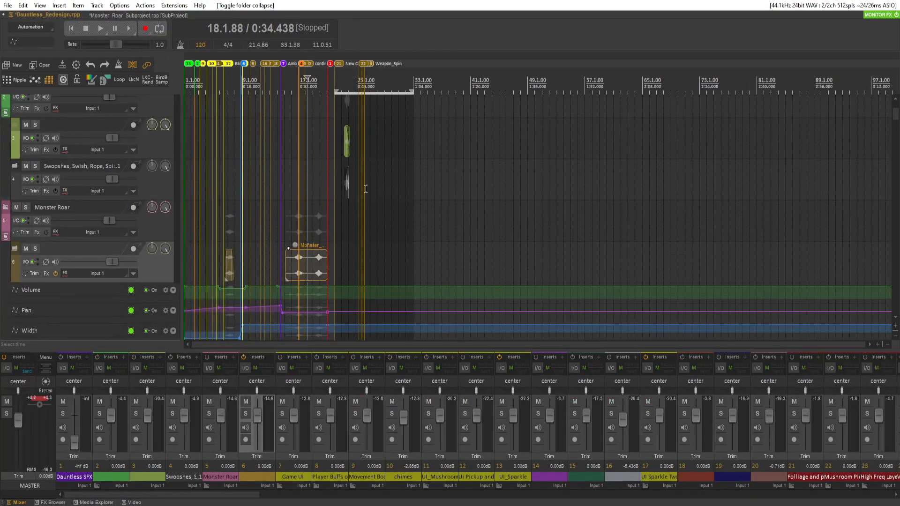
scroll(364, 211, "up", 5)
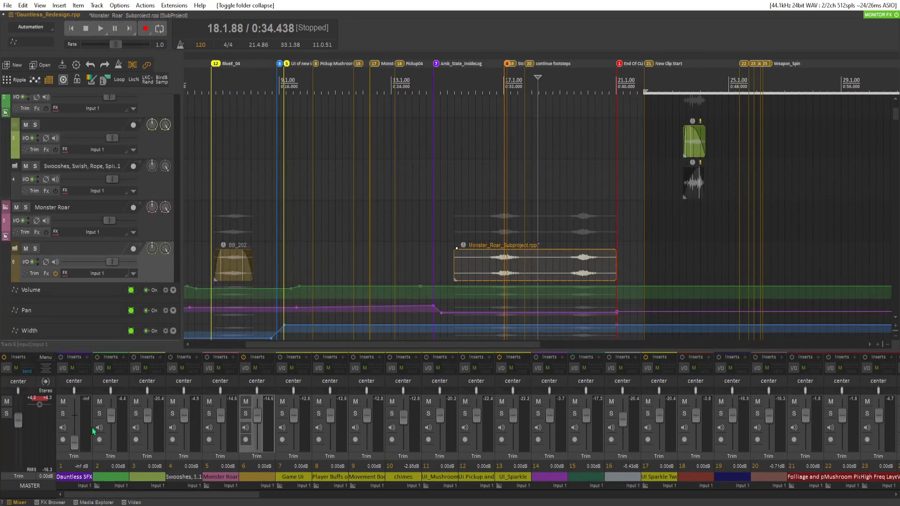
left_click(133, 503)
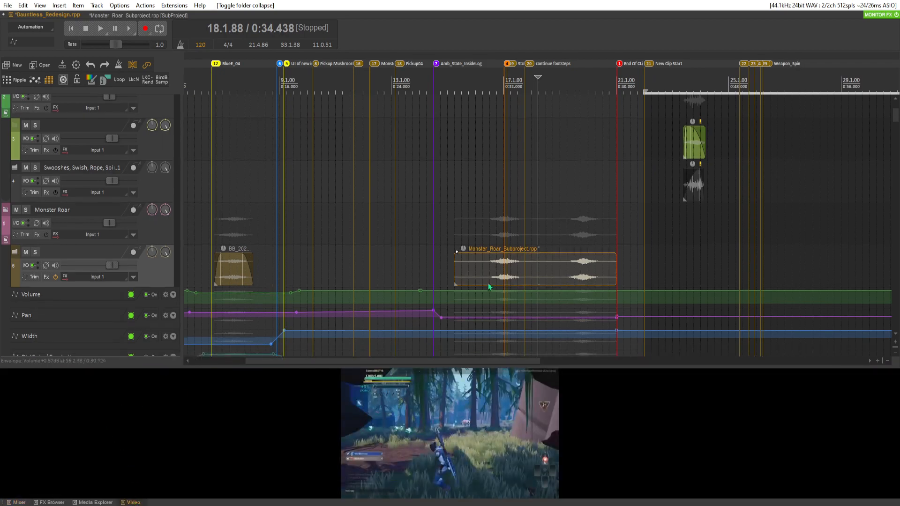
- Place the edit cursor at the start of the ReRecordDauntlessClip_Muted.mp4 clip, around bar 22
scroll(395, 196, "down", 5)
scroll(164, 141, "up", 5)
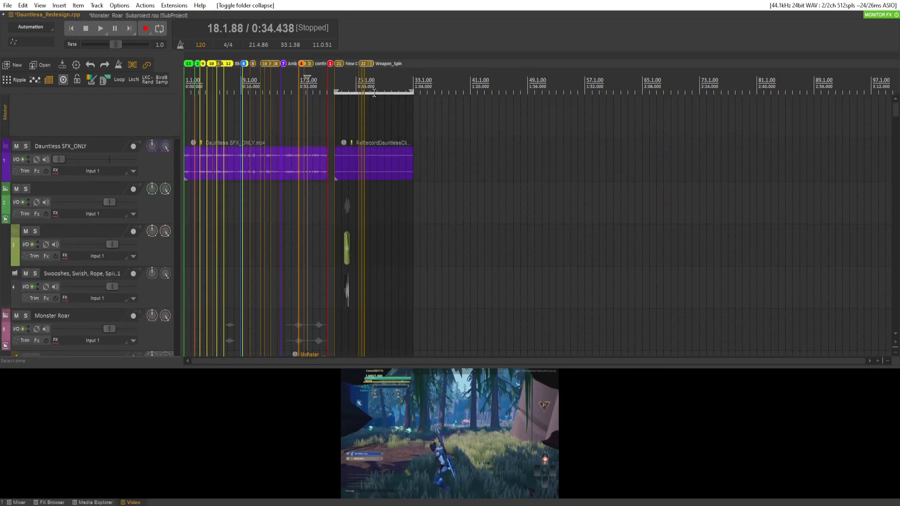
left_click(334, 111)
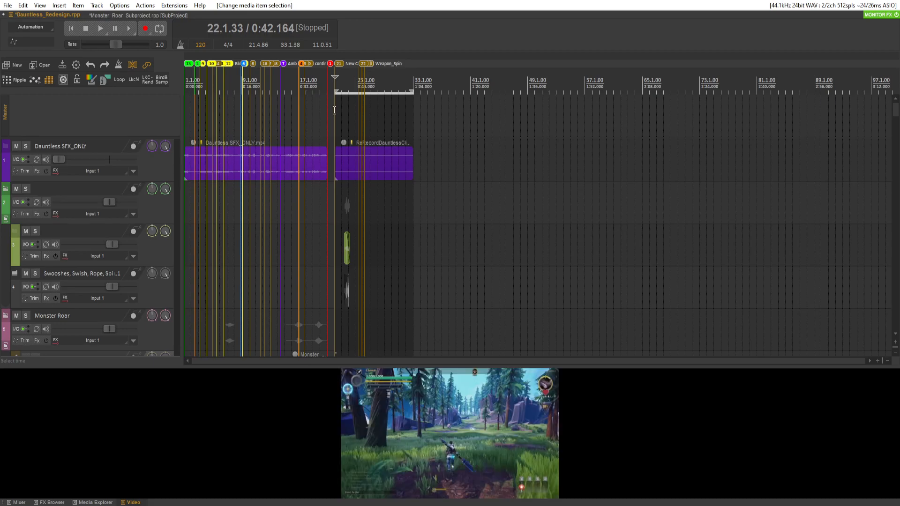
scroll(444, 182, "up", 5)
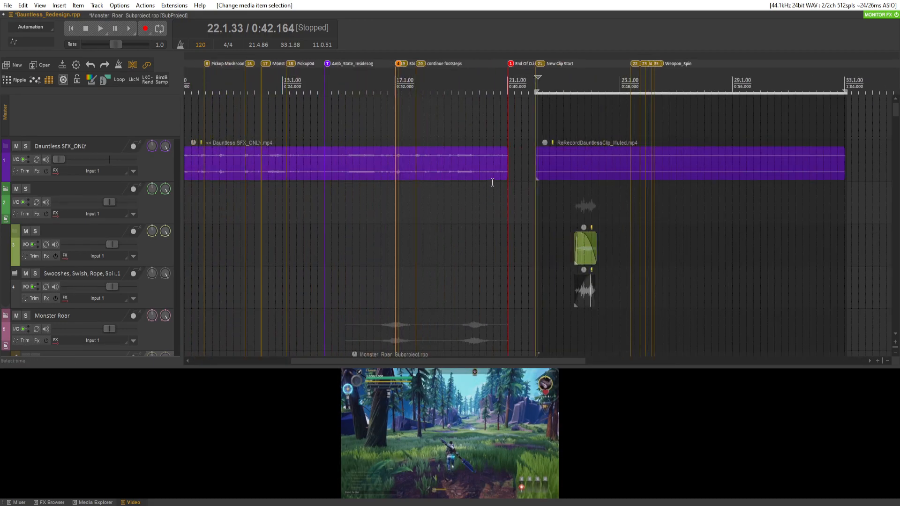